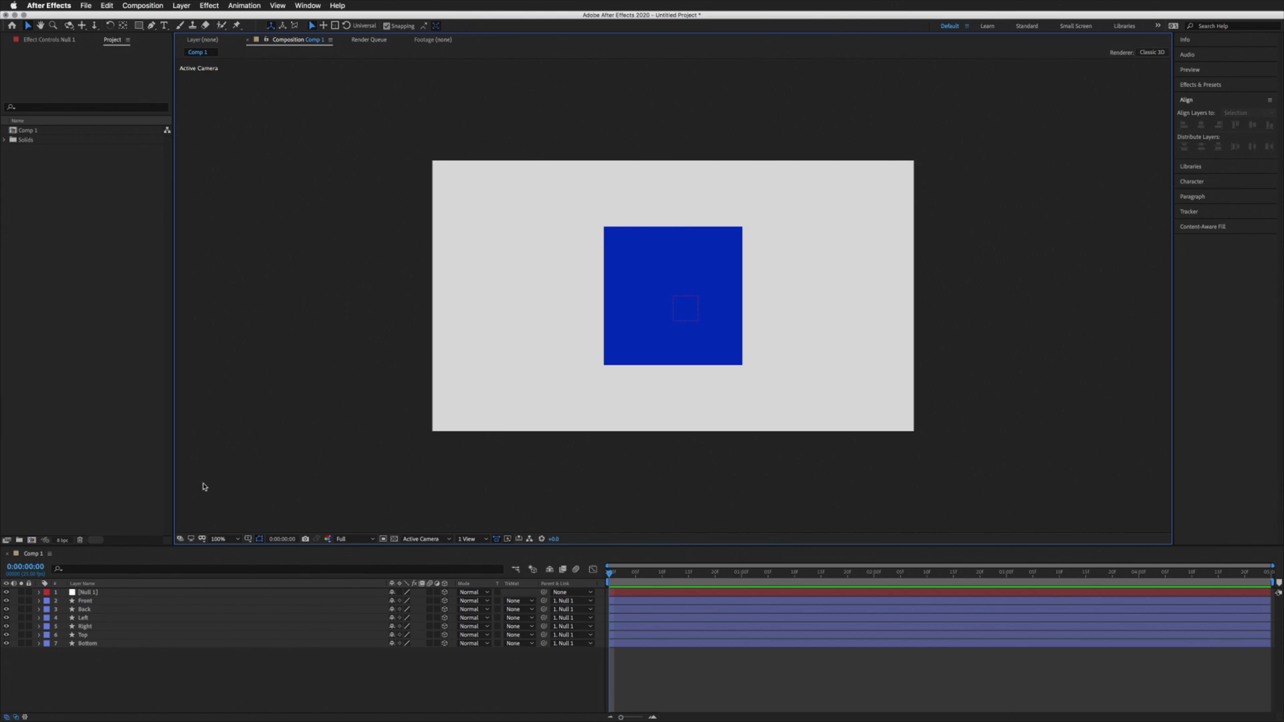
# Step: Tilt Null 1's Orientation to about 27°, 28°, 0° so the blue cube shows three faces
pyautogui.click(91, 593)
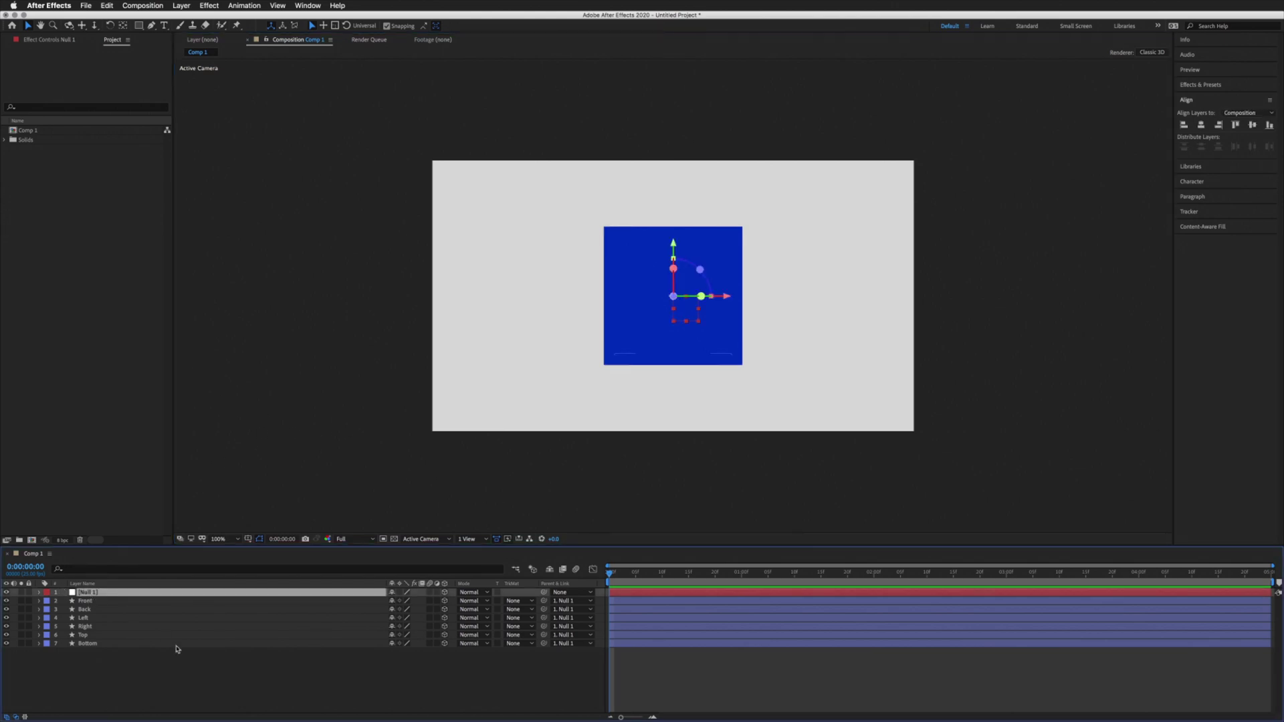
pyautogui.press('r')
pyautogui.click(393, 601)
pyautogui.write('77')
pyautogui.press('Return')
pyautogui.press('Return')
pyautogui.moveTo(408, 601); pyautogui.dragTo(428, 597)
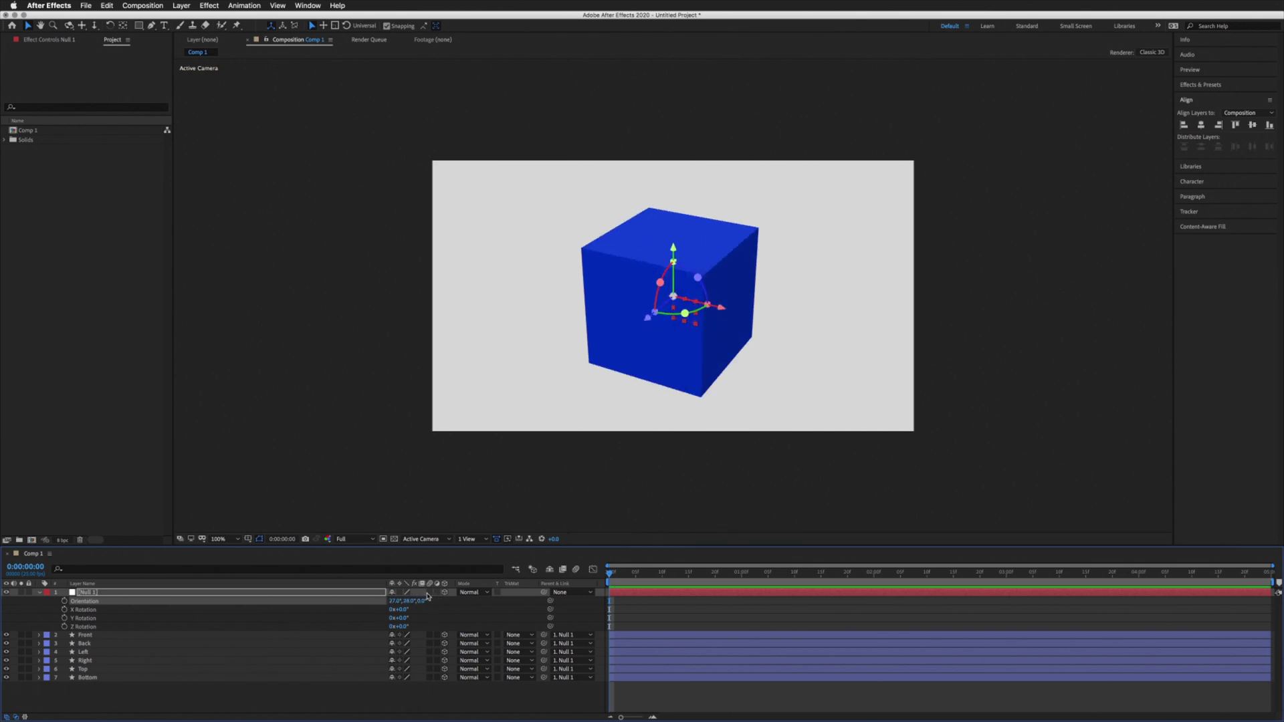
pyautogui.click(690, 620)
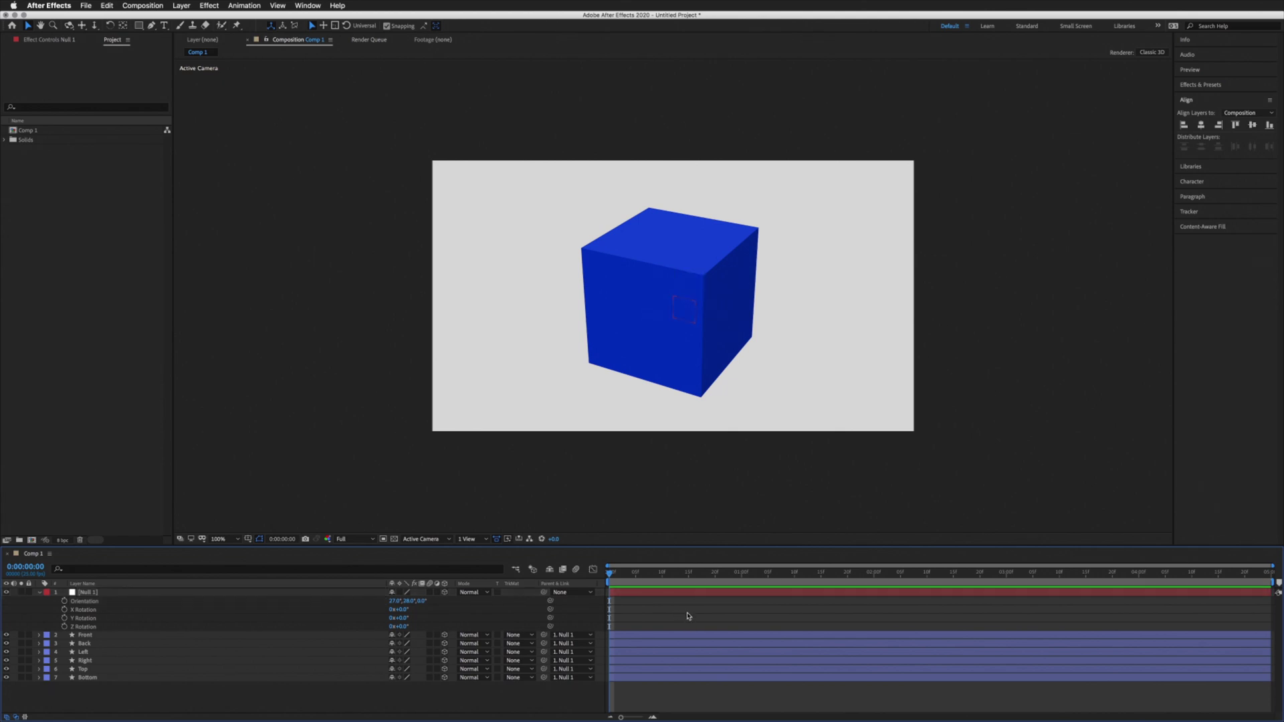
pyautogui.click(65, 230)
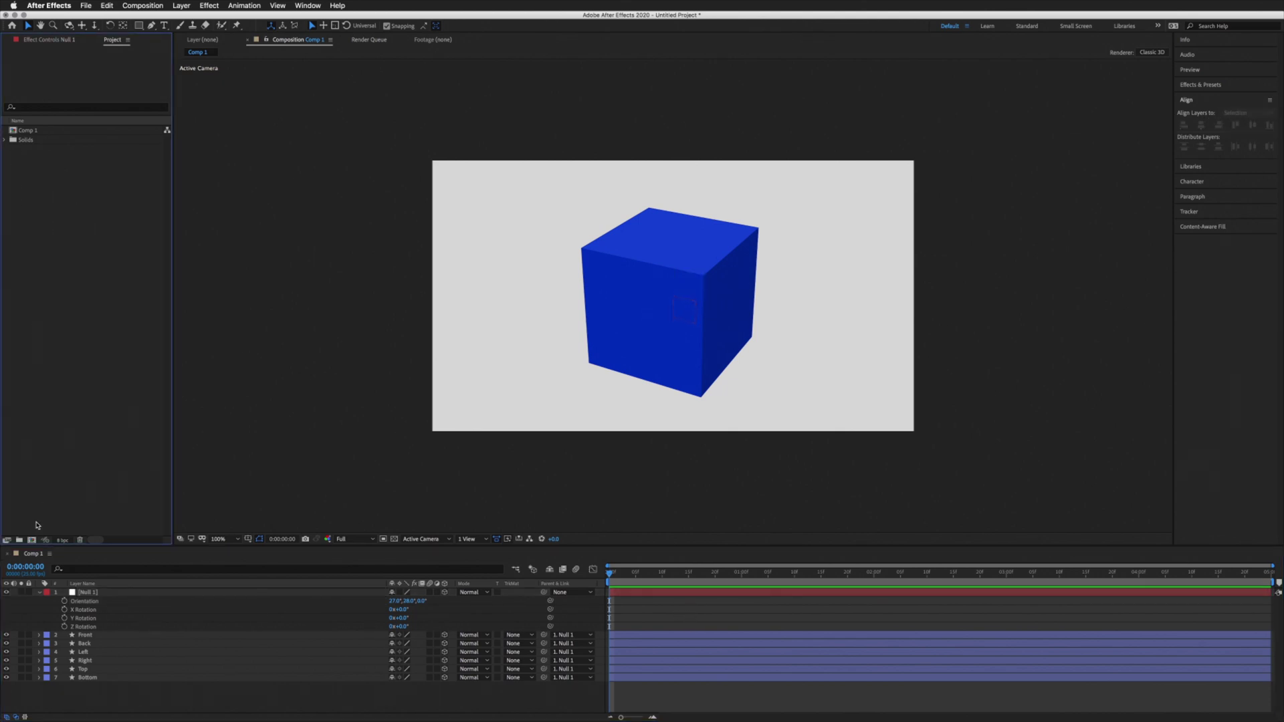
# Step: Create Comp 2 with the default HDTV 1080 25 settings (1920×1080, 25 fps)
pyautogui.click(32, 540)
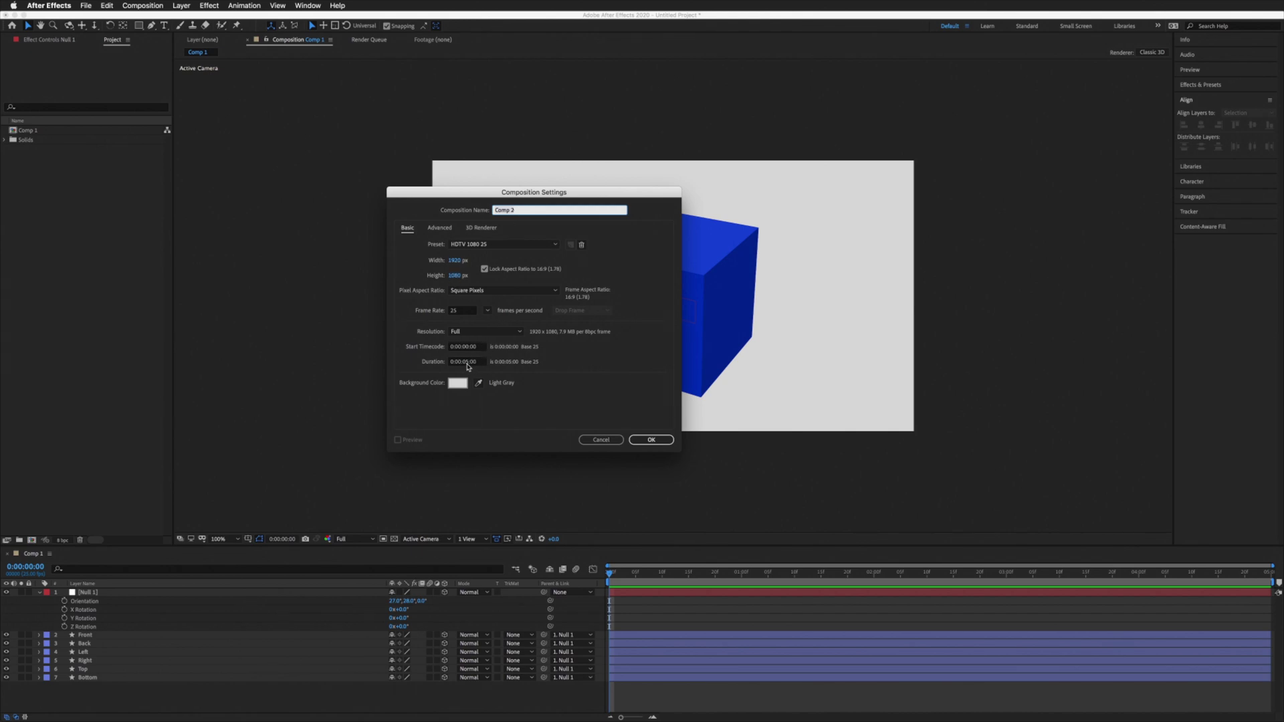
pyautogui.click(666, 441)
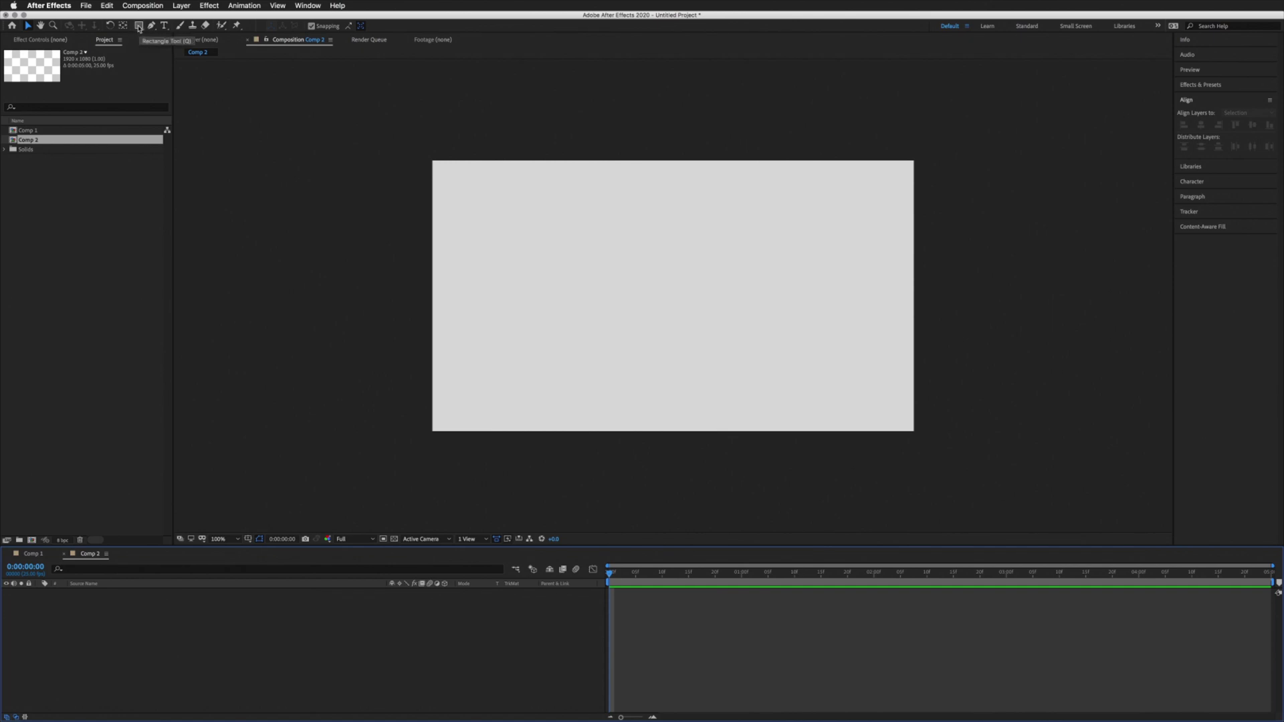
# Step: Draw a blue square with the Rectangle tool near the canvas centre, creating Shape Layer 1
pyautogui.click(139, 27)
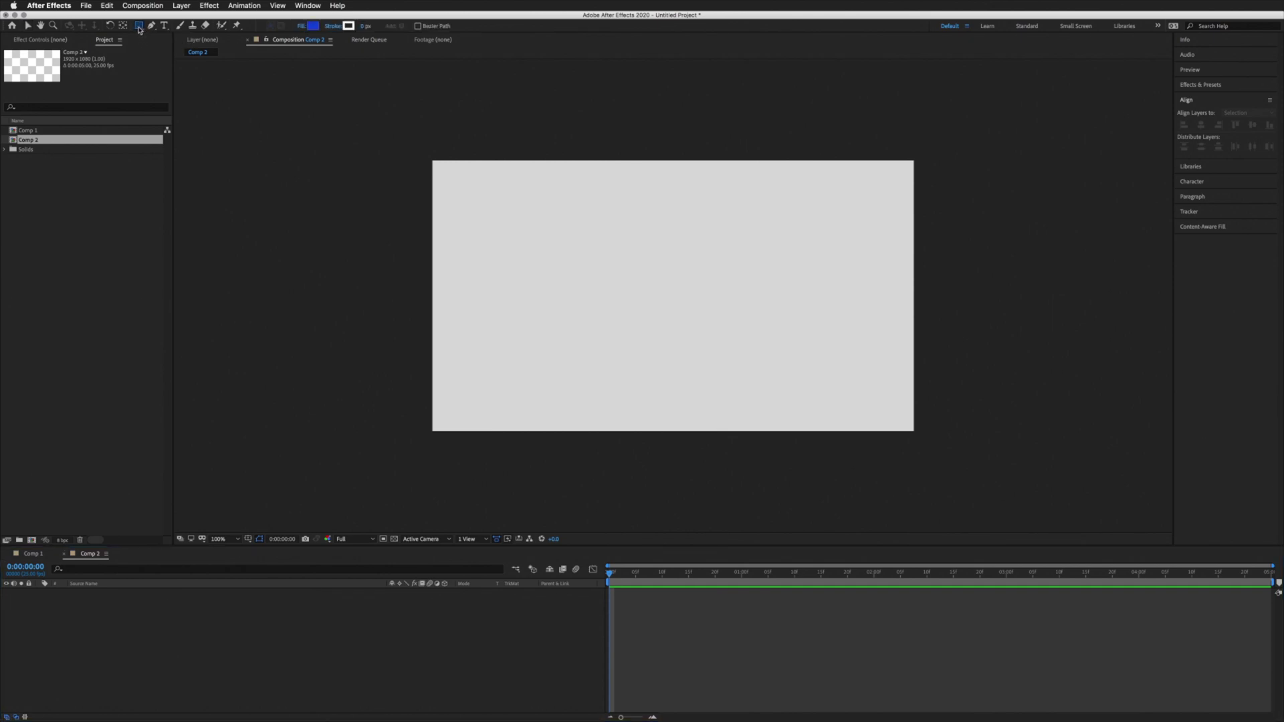
pyautogui.moveTo(579, 220); pyautogui.dragTo(705, 372)
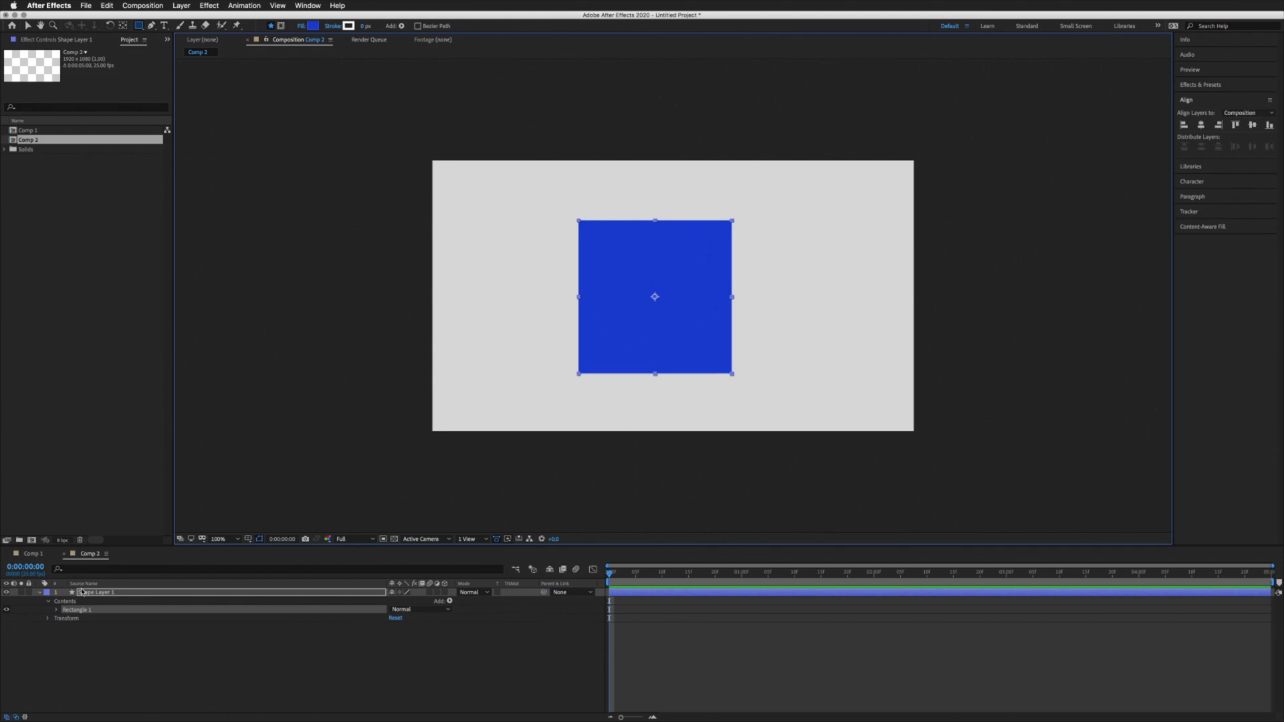
pyautogui.press('Return')
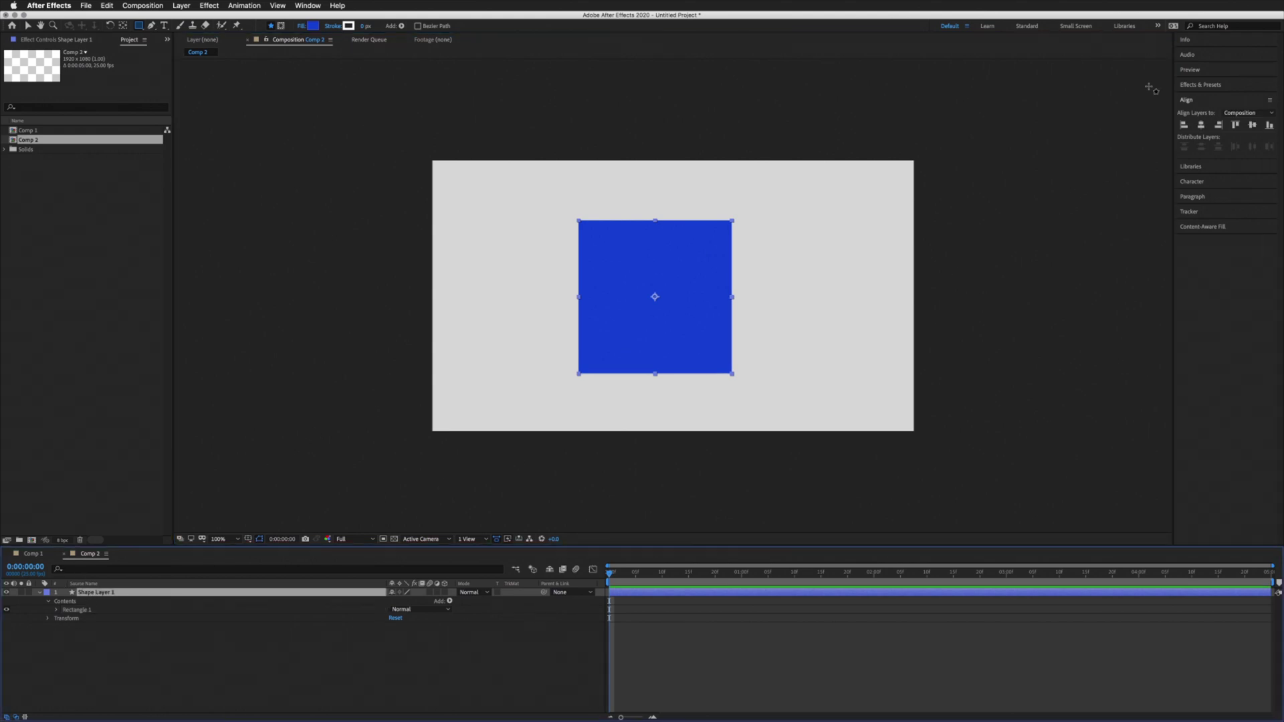
# Step: Centre the square horizontally and vertically in the composition with the Align panel
pyautogui.click(1188, 102)
pyautogui.click(307, 5)
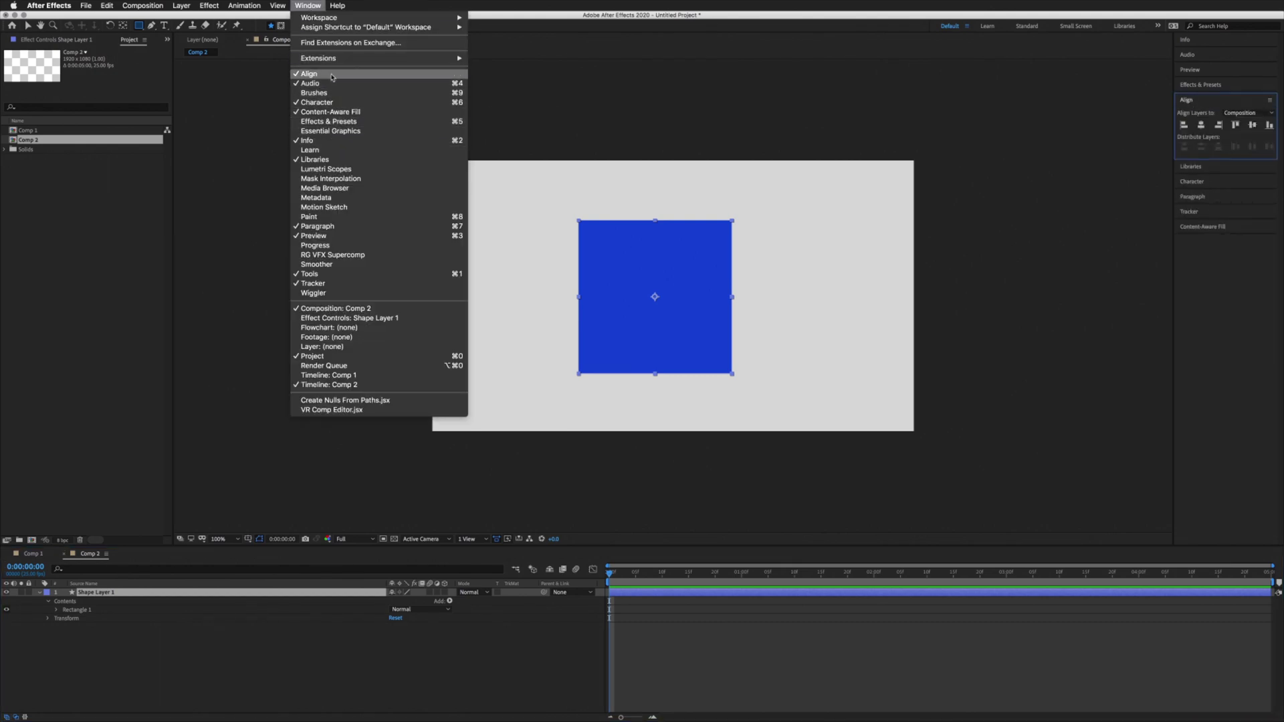
pyautogui.click(1202, 128)
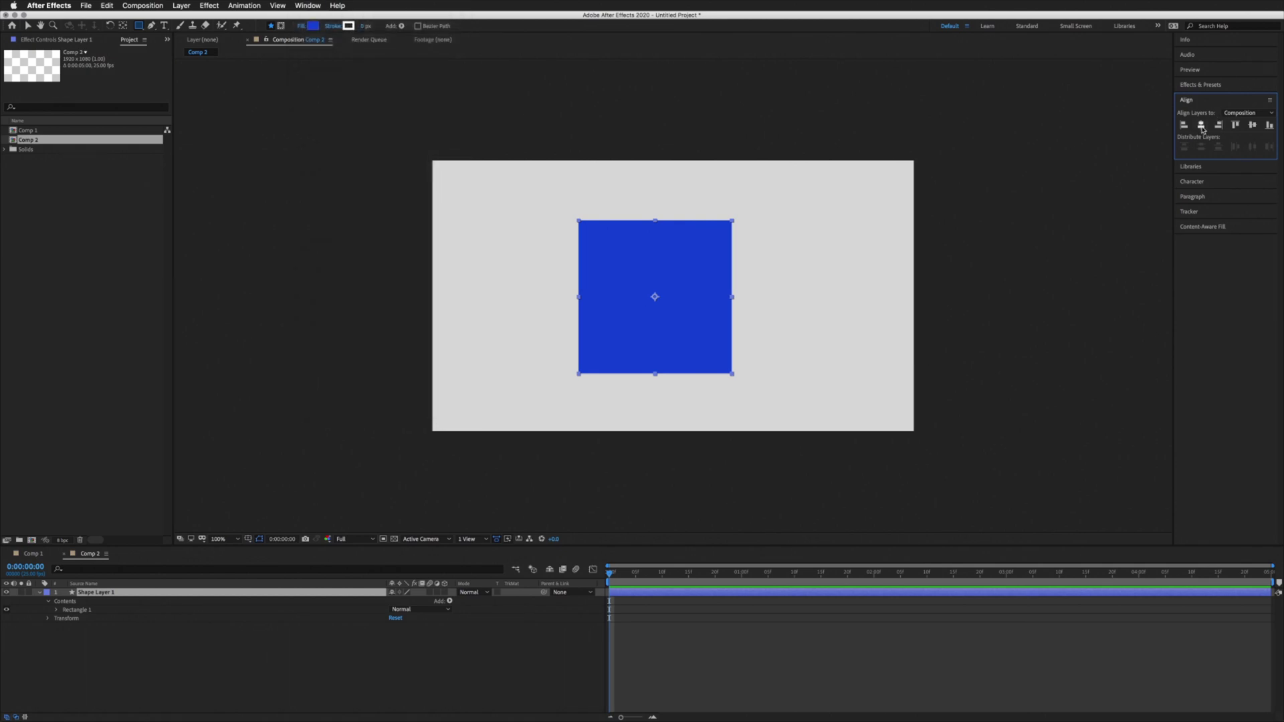
pyautogui.click(1201, 125)
pyautogui.click(1251, 126)
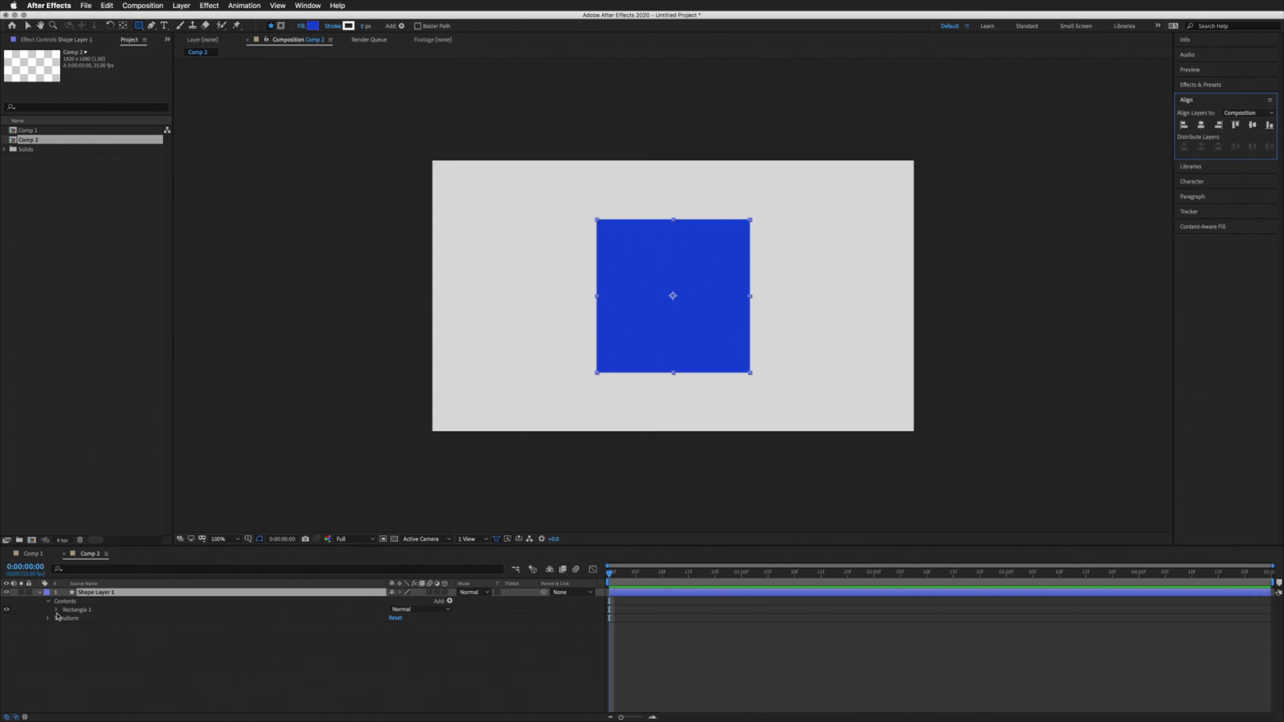
# Step: Set Shape Layer 1's Rectangle Path 1 Size to 500 × 500, then collapse the layer
pyautogui.click(86, 597)
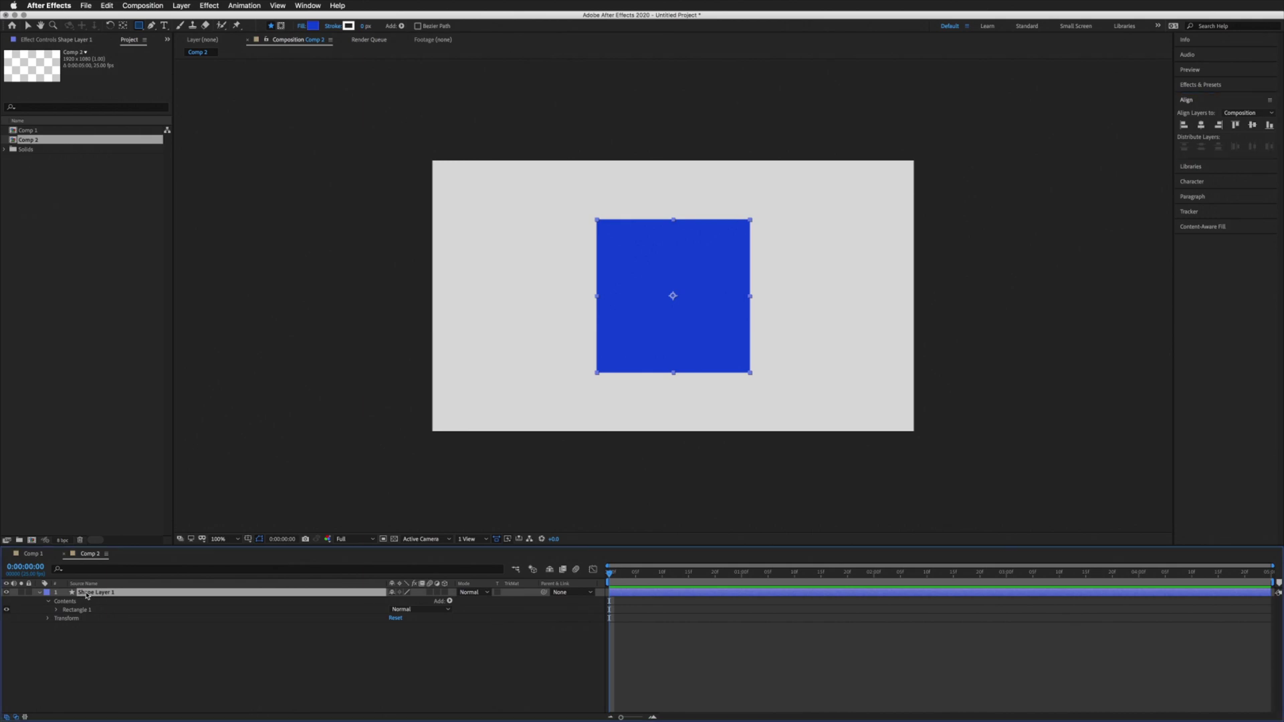
pyautogui.click(57, 610)
pyautogui.click(80, 619)
pyautogui.click(66, 618)
pyautogui.click(93, 627)
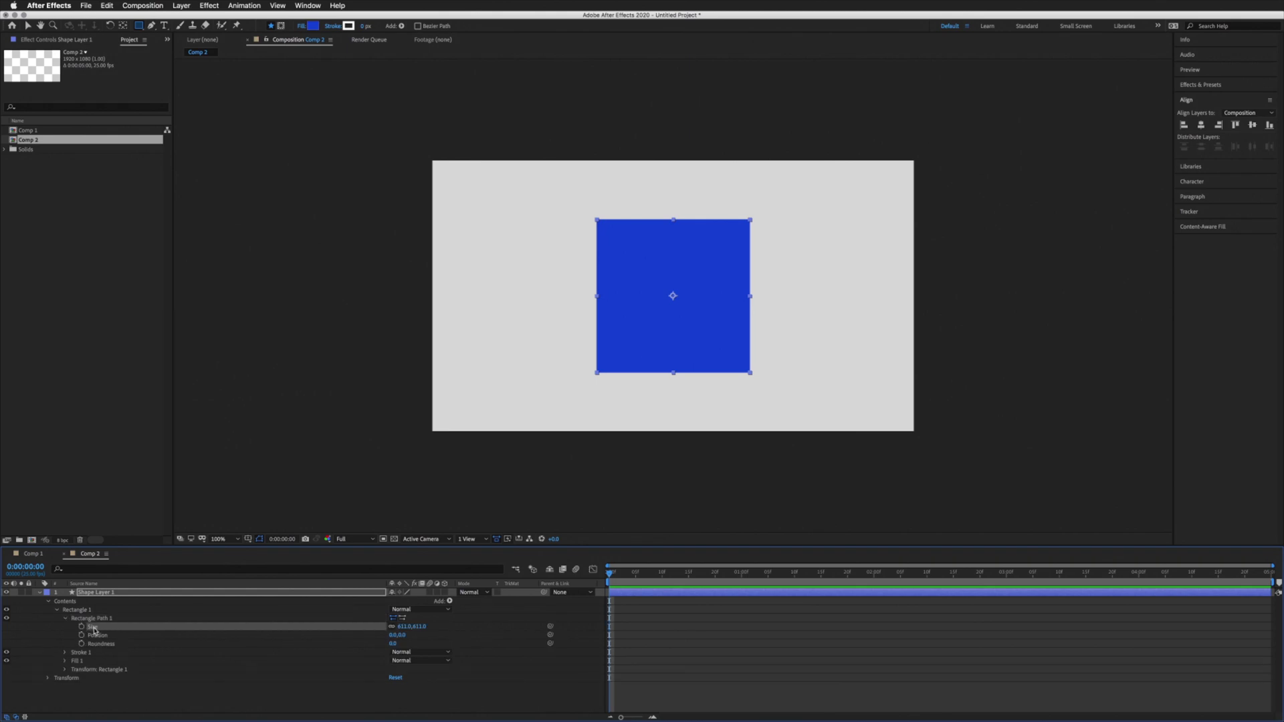
pyautogui.click(406, 627)
pyautogui.write('500')
pyautogui.press('Tab')
pyautogui.write('500')
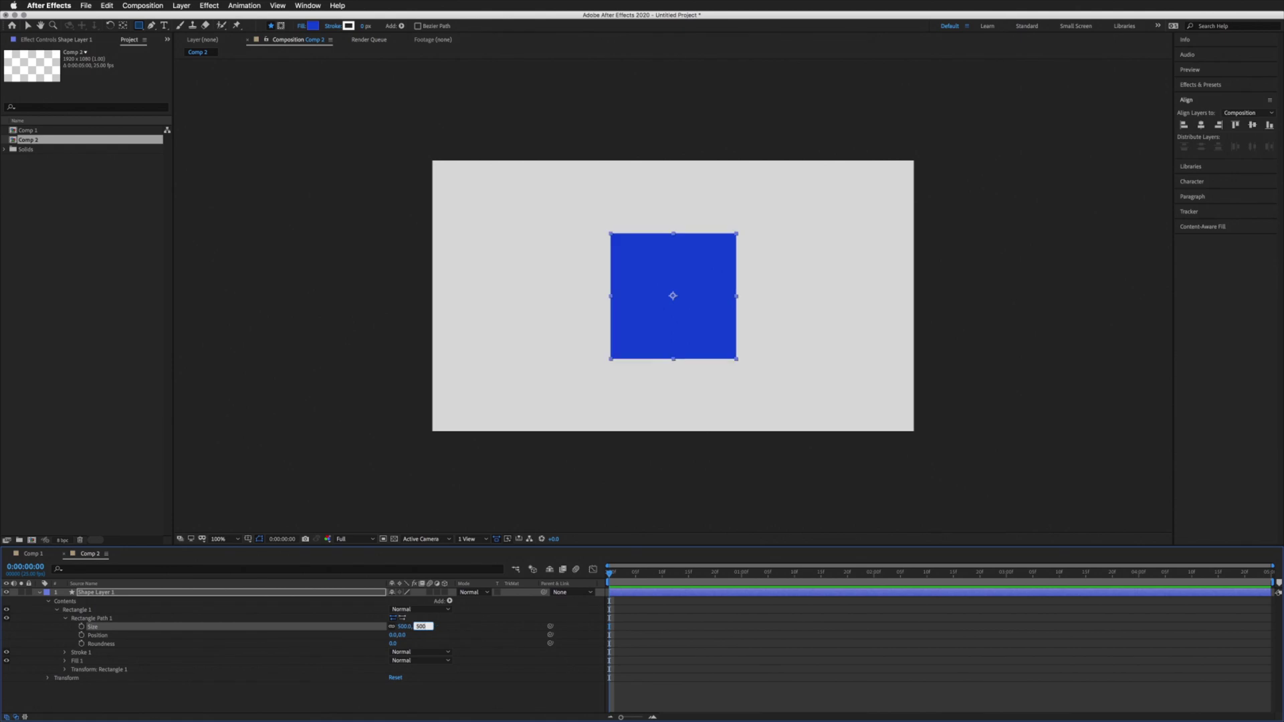
pyautogui.press('Return')
pyautogui.click(109, 594)
pyautogui.click(40, 593)
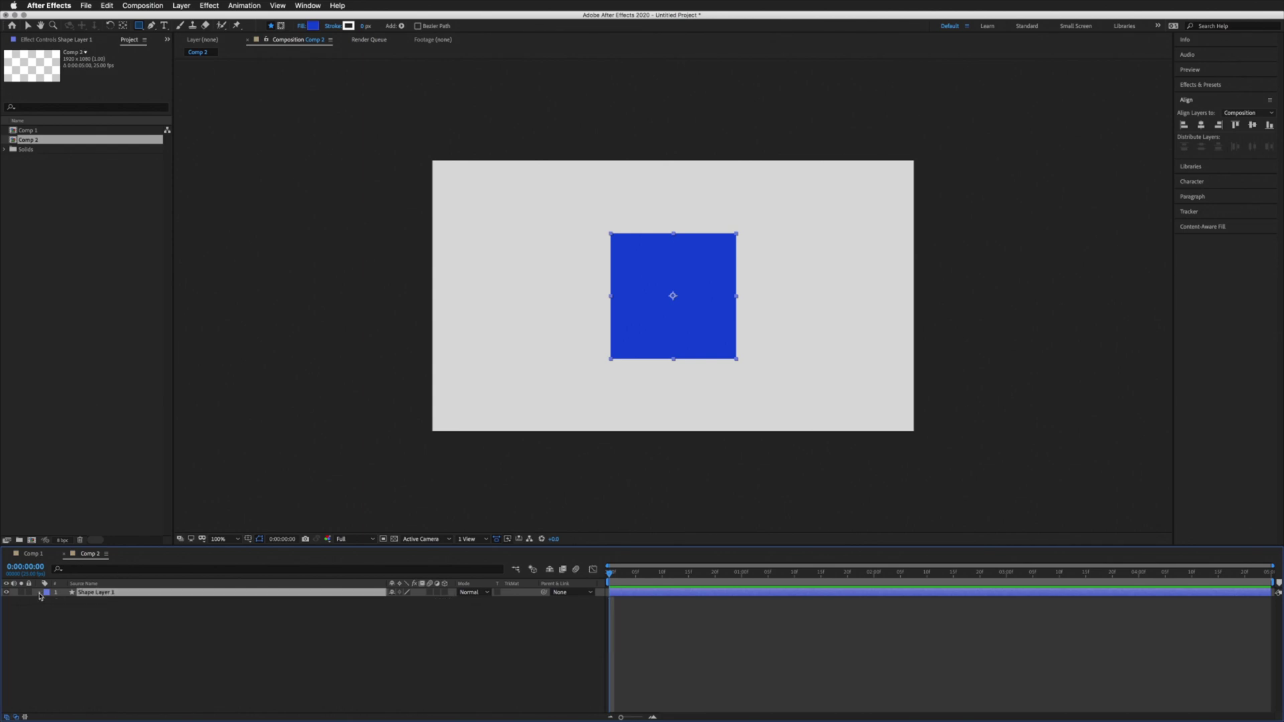
# Step: Enable the 3D Layer switch on Shape Layer 1
pyautogui.click(446, 594)
pyautogui.click(446, 593)
pyautogui.click(446, 593)
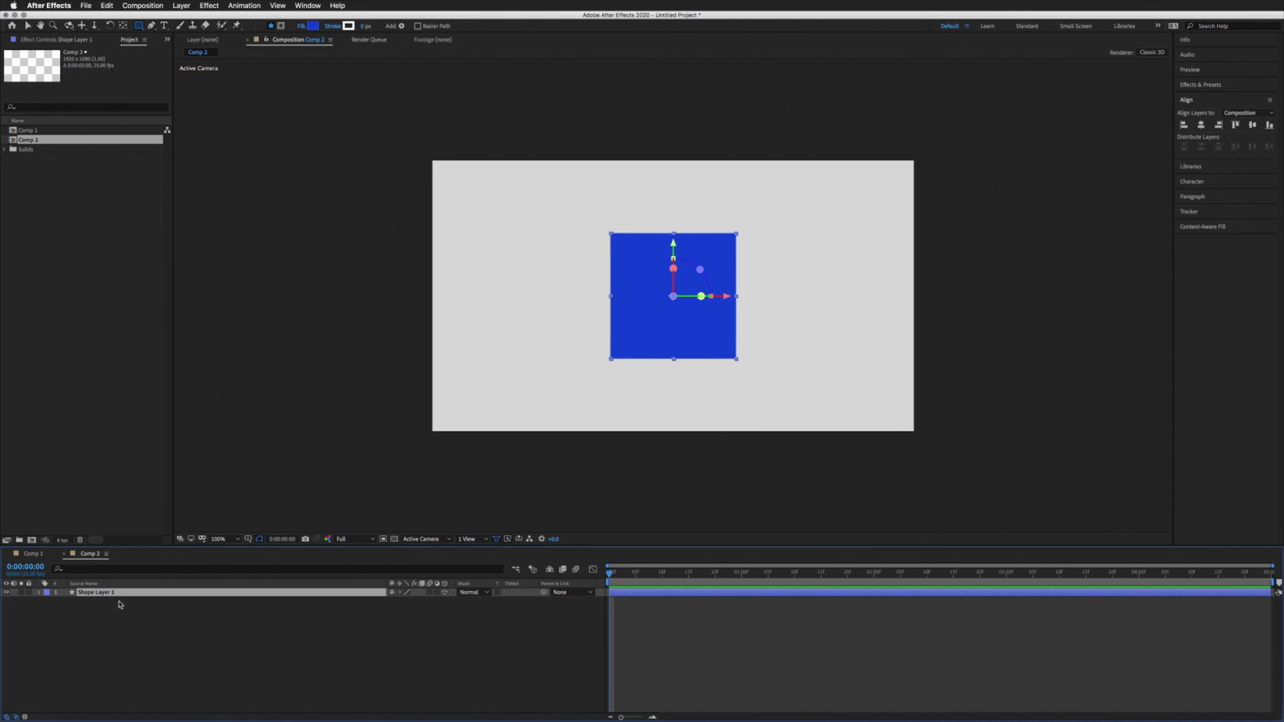
# Step: Set Shape Layer 1's Anchor Point Z value to 250
pyautogui.press('a')
pyautogui.click(39, 593)
pyautogui.click(39, 593)
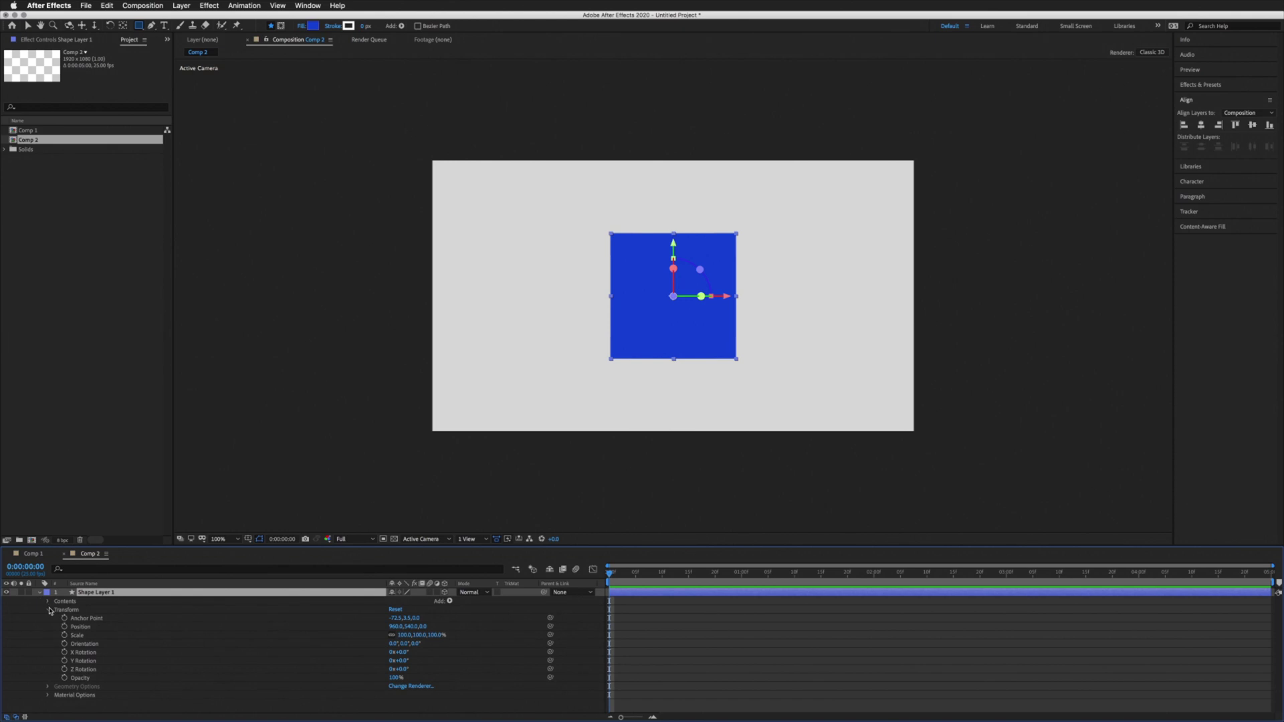
pyautogui.click(62, 611)
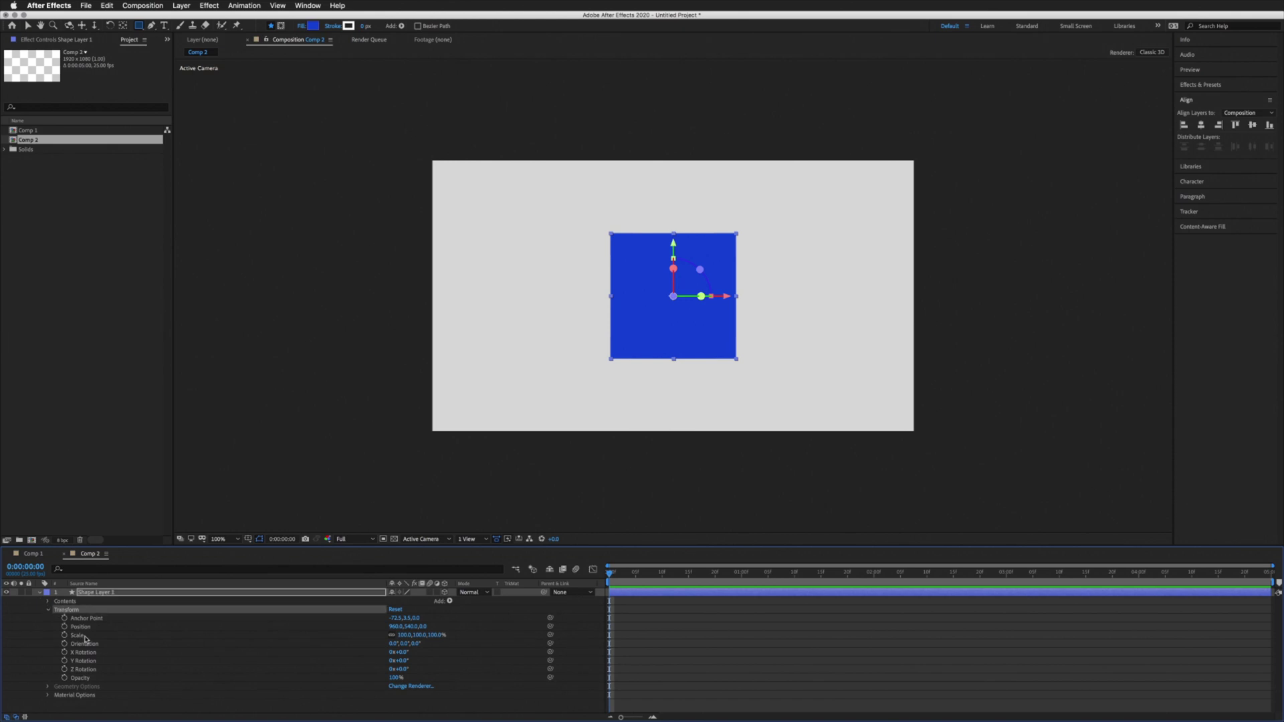
pyautogui.click(83, 621)
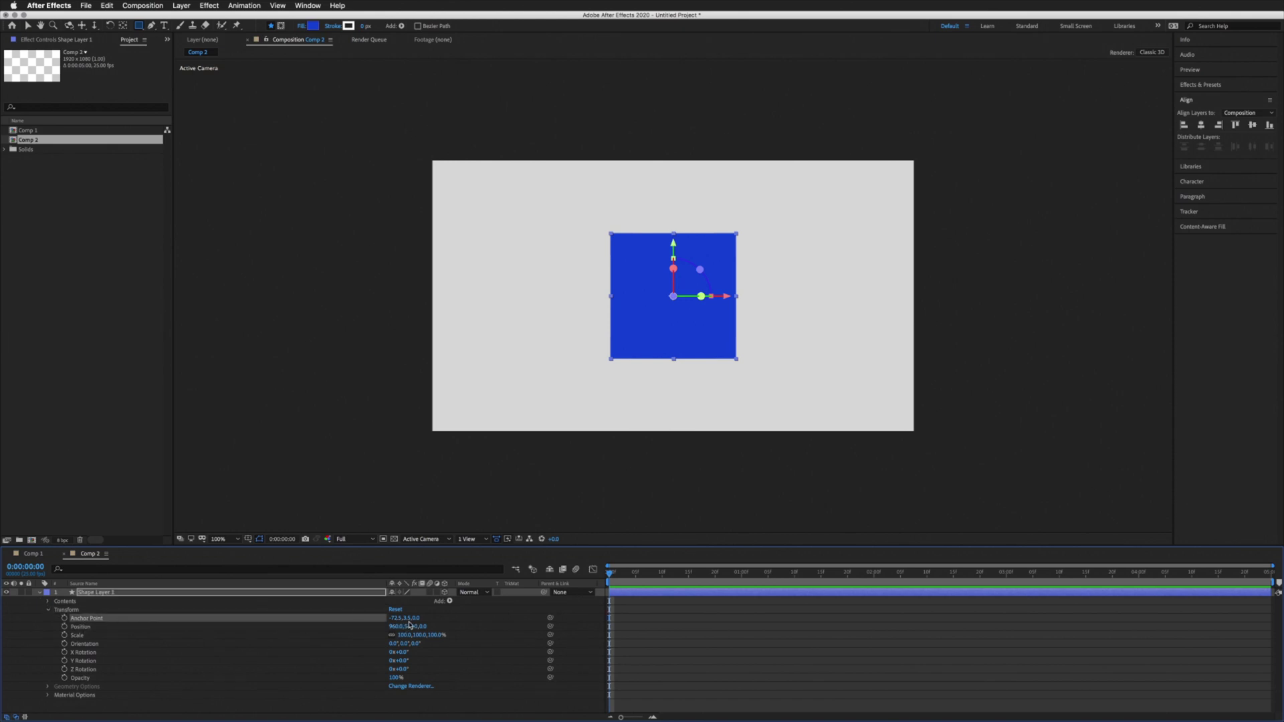
pyautogui.press('a')
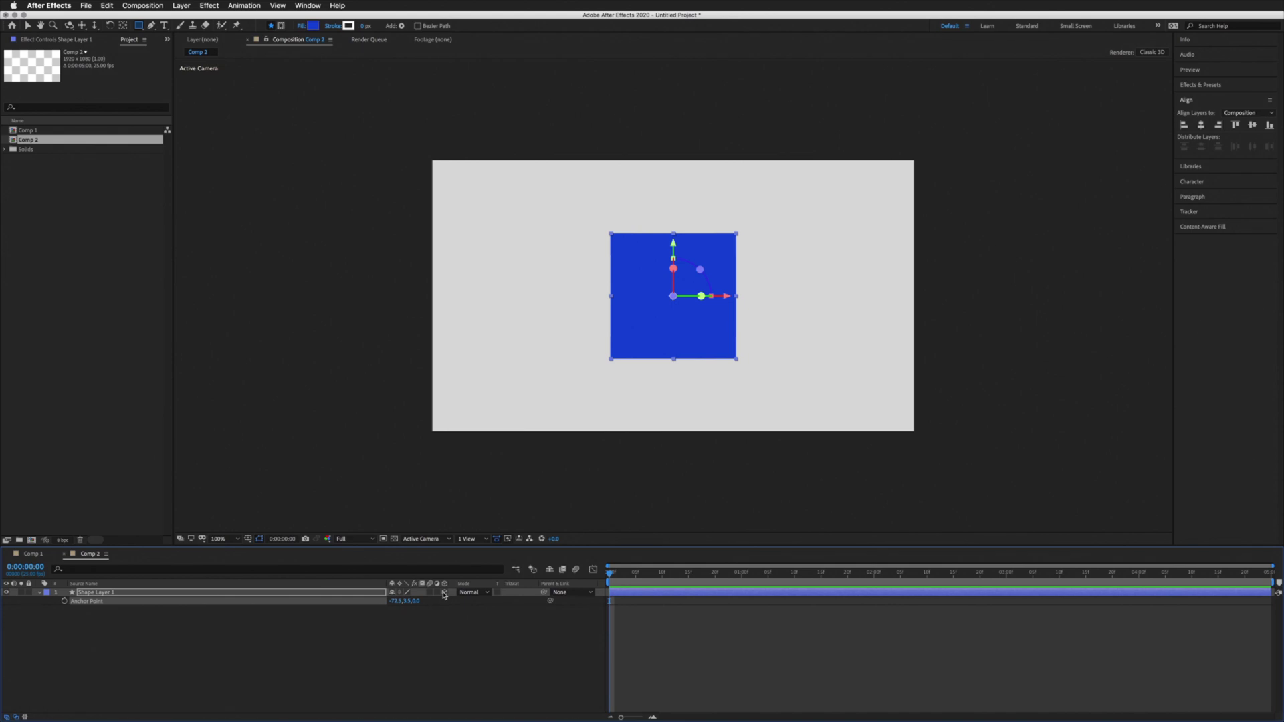
pyautogui.moveTo(416, 600); pyautogui.dragTo(531, 601)
pyautogui.click(420, 601)
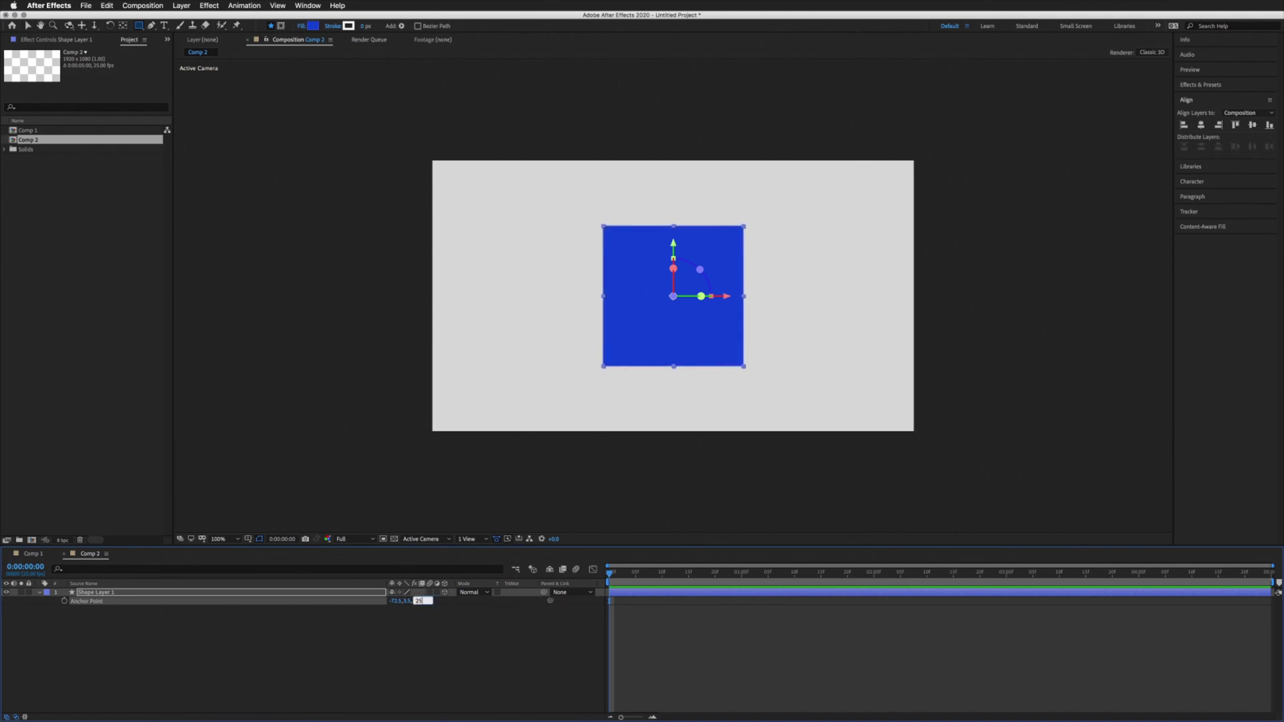
pyautogui.press('Return')
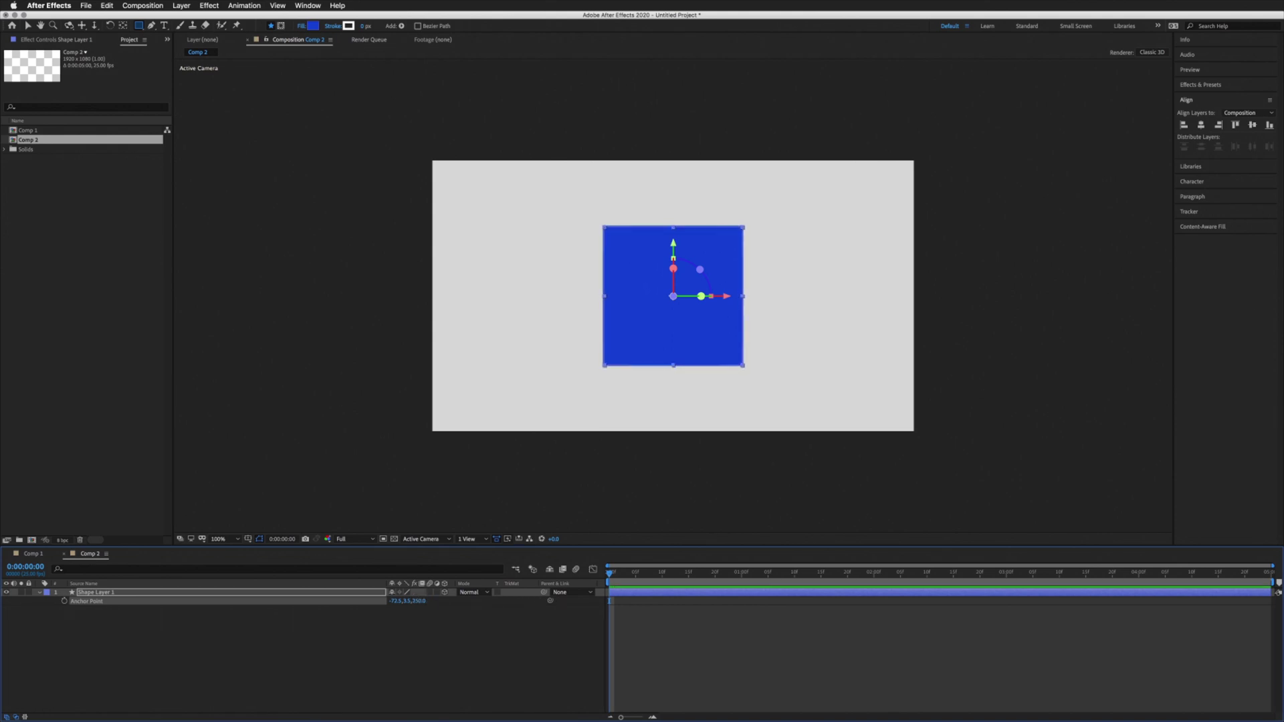
# Step: Split the viewer into two side-by-side views with the left one showing the Top view
pyautogui.click(483, 543)
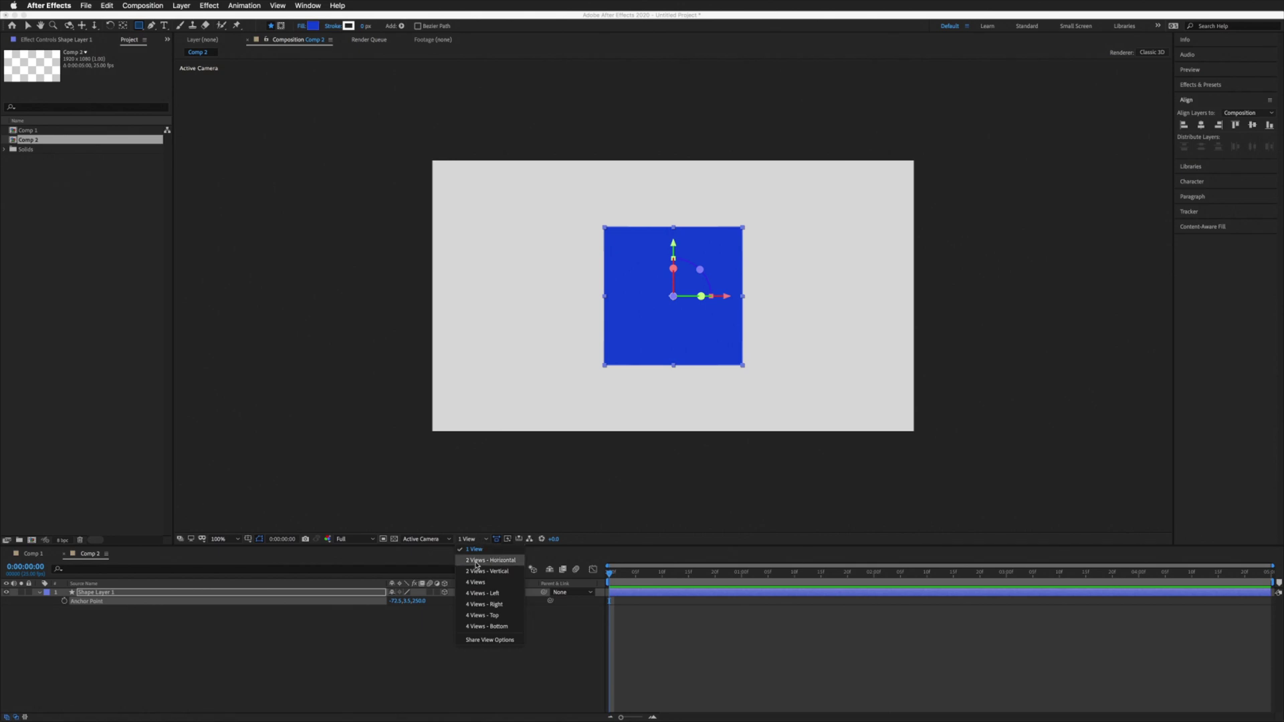
pyautogui.click(477, 560)
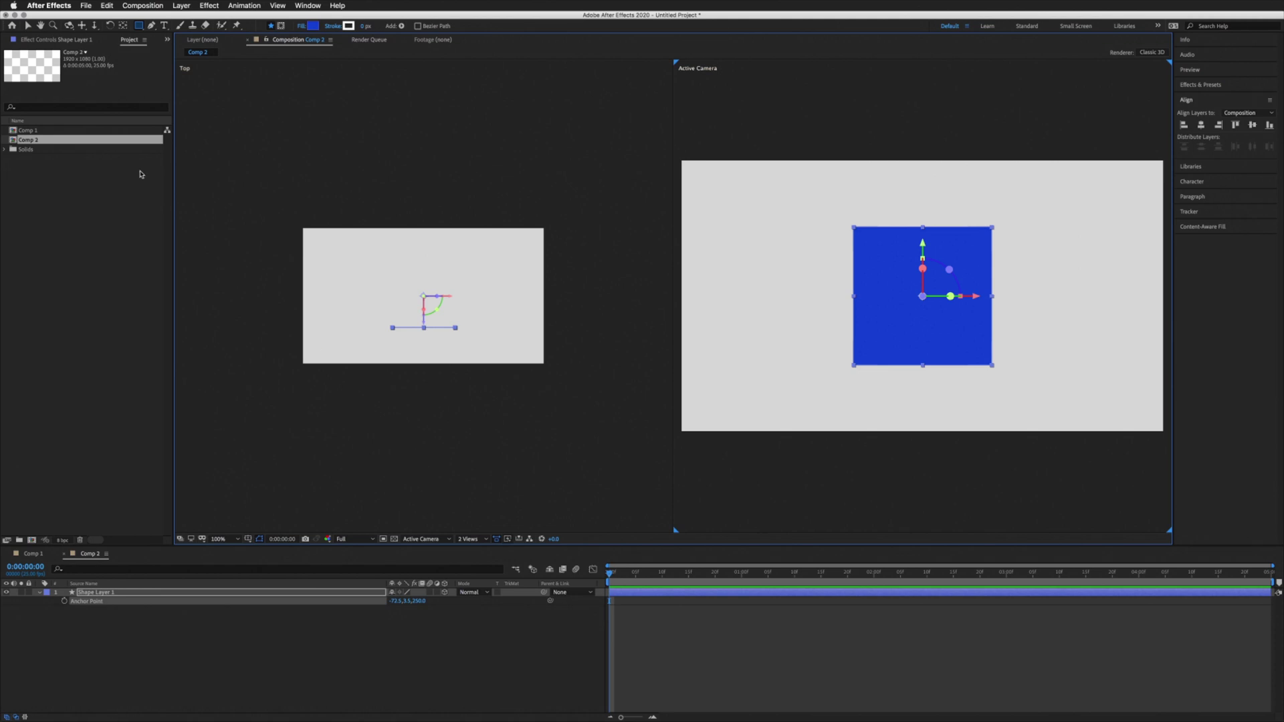
pyautogui.click(27, 25)
pyautogui.click(370, 232)
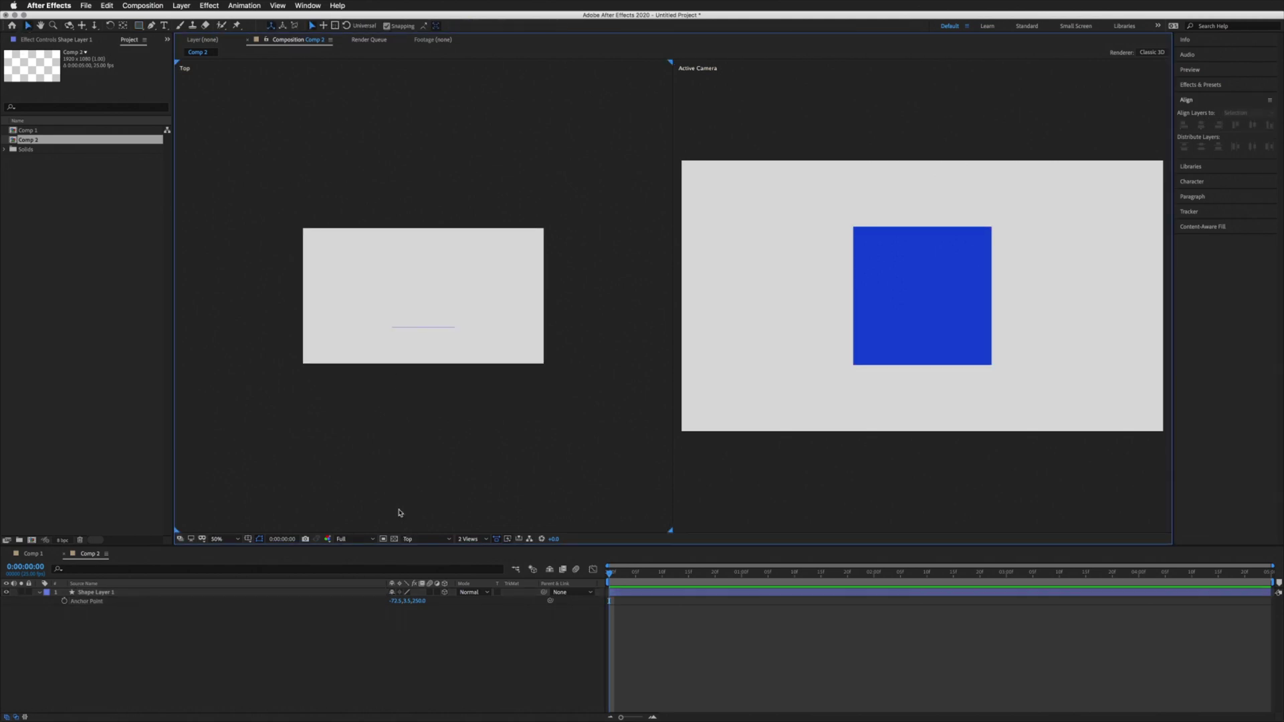
pyautogui.click(414, 539)
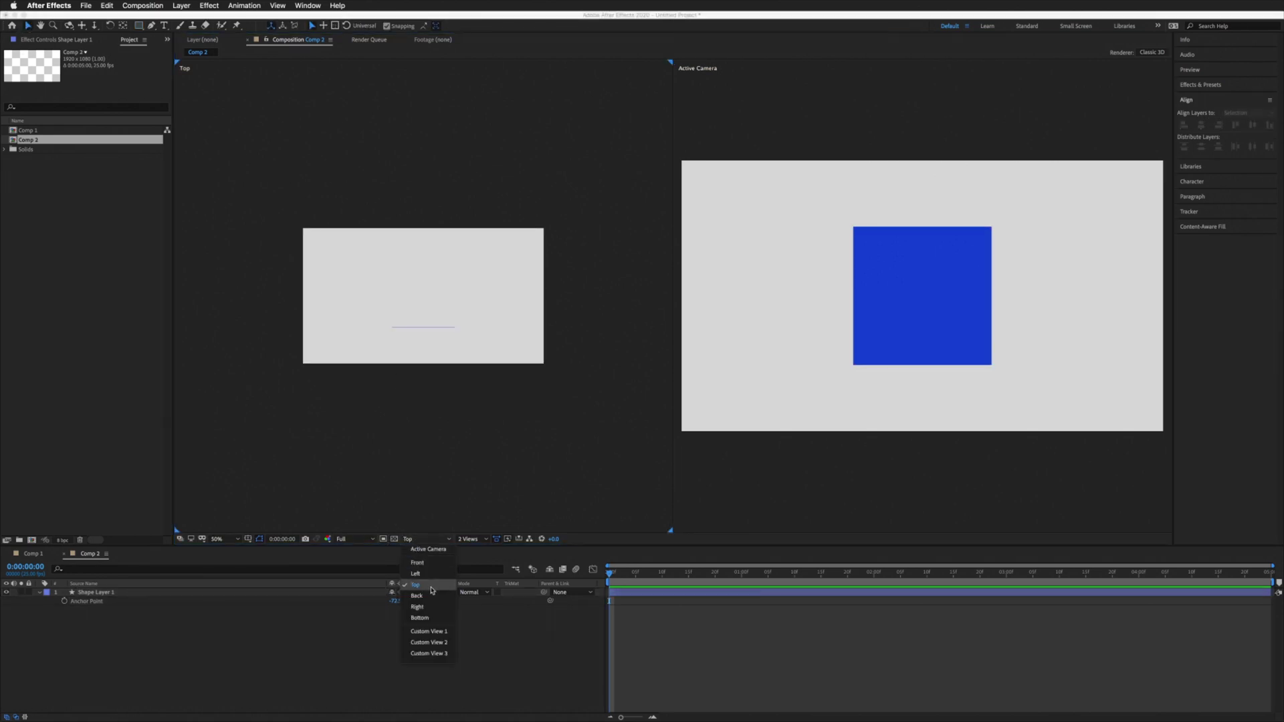
pyautogui.click(424, 520)
pyautogui.press('/')
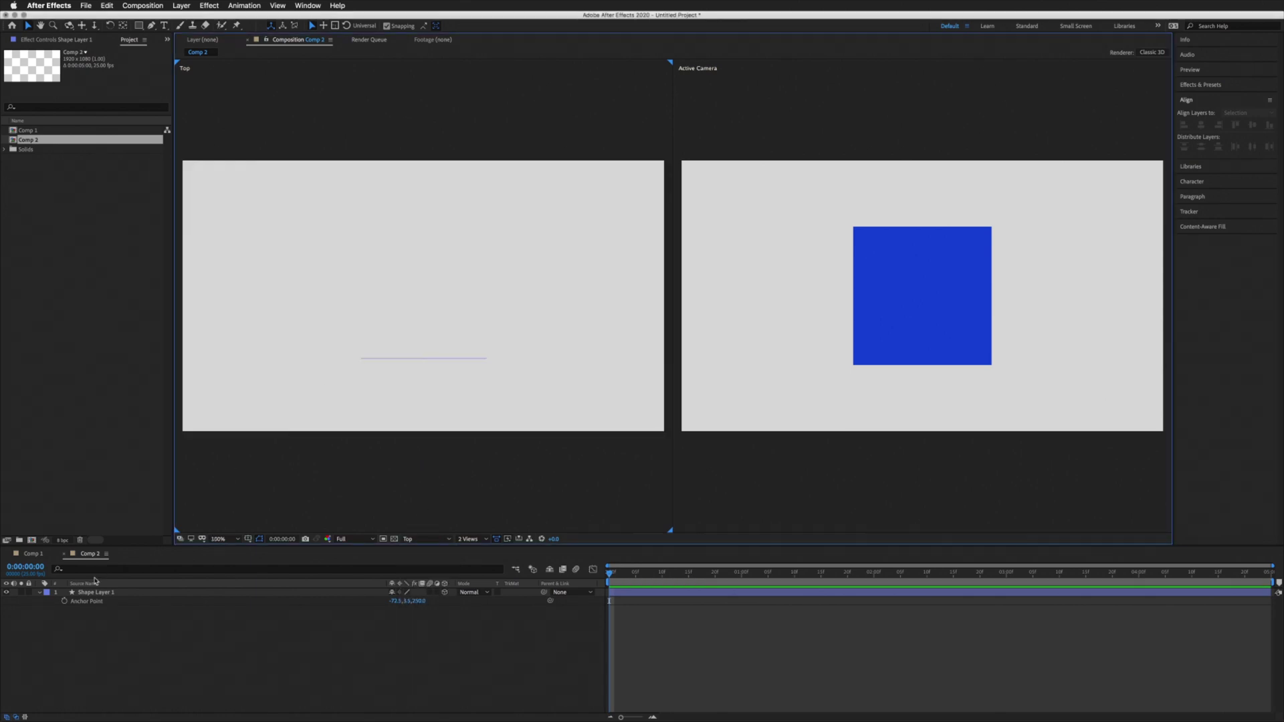
# Step: Reveal Shape Layer 1's rotation properties, test an Orientation change, then undo it
pyautogui.click(101, 593)
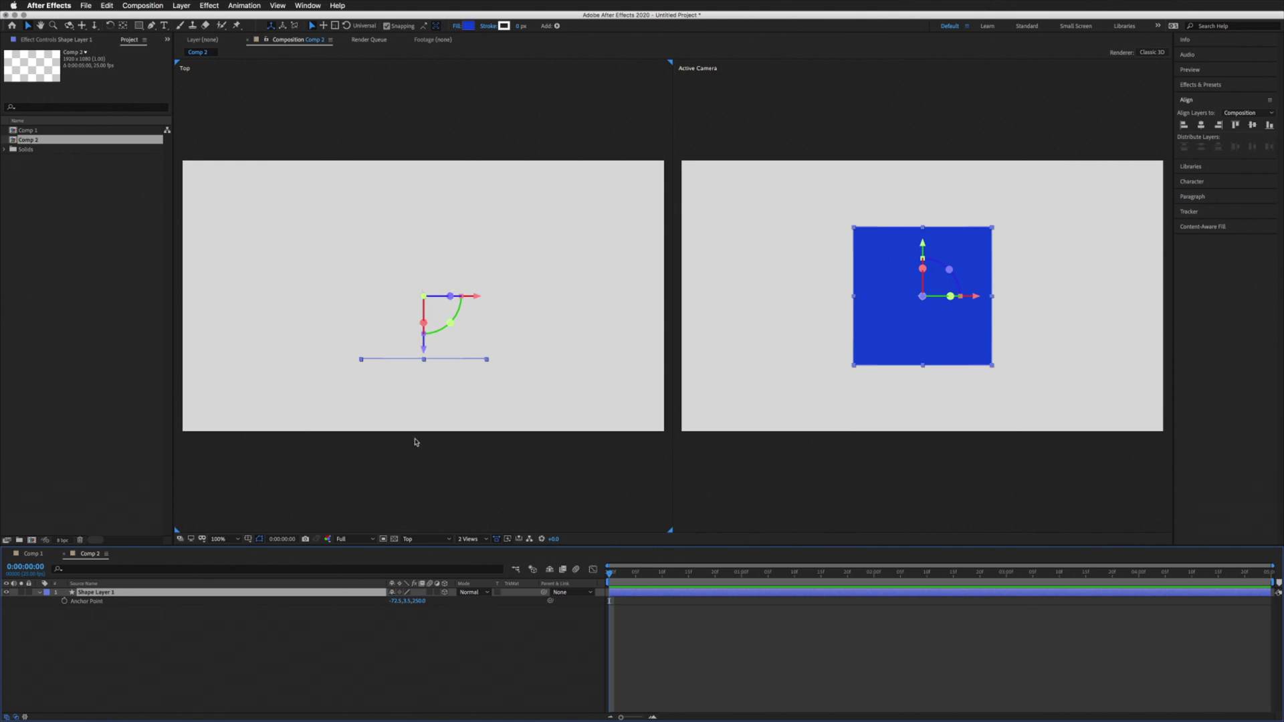
pyautogui.press('r')
pyautogui.moveTo(394, 602)
pyautogui.mouseDown()
pyautogui.moveTo(410, 601)
pyautogui.moveTo(366, 601)
pyautogui.moveTo(451, 600)
pyautogui.moveTo(391, 610)
pyautogui.mouseUp()
pyautogui.hotkey('ctrl', 'z')
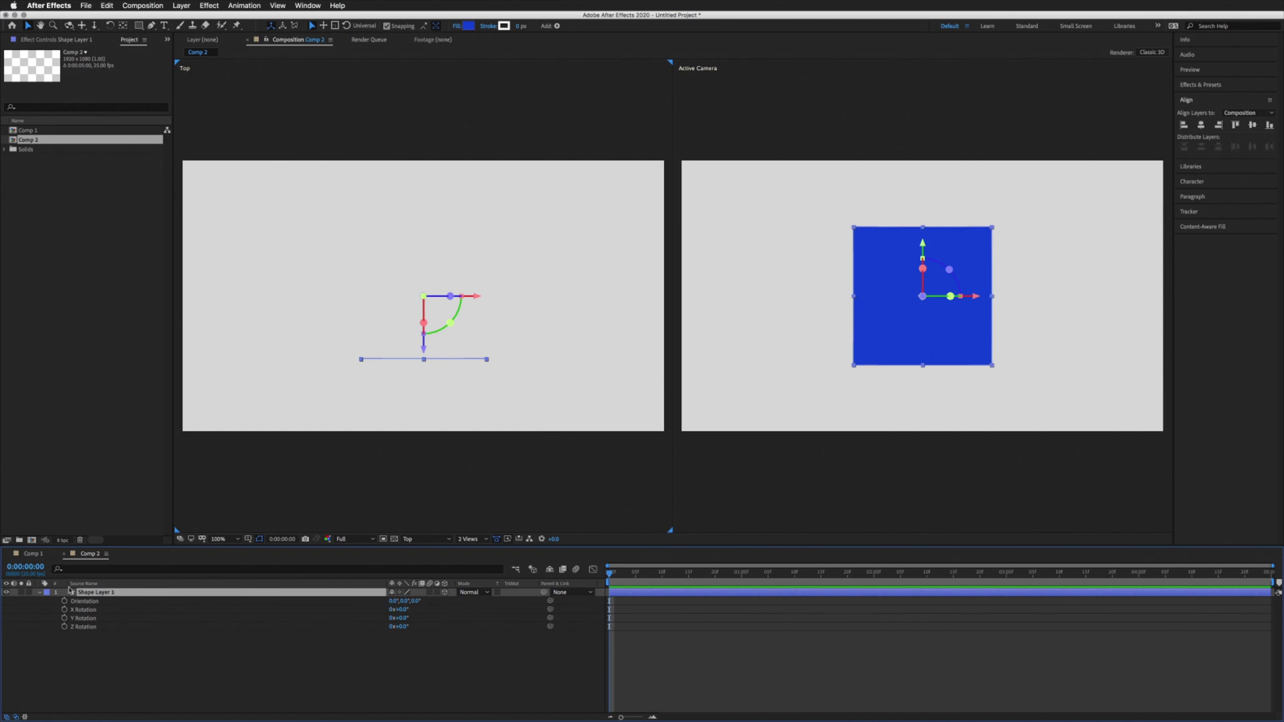
# Step: Add a new null object, Null 2, and make it a 3D layer
pyautogui.click(39, 593)
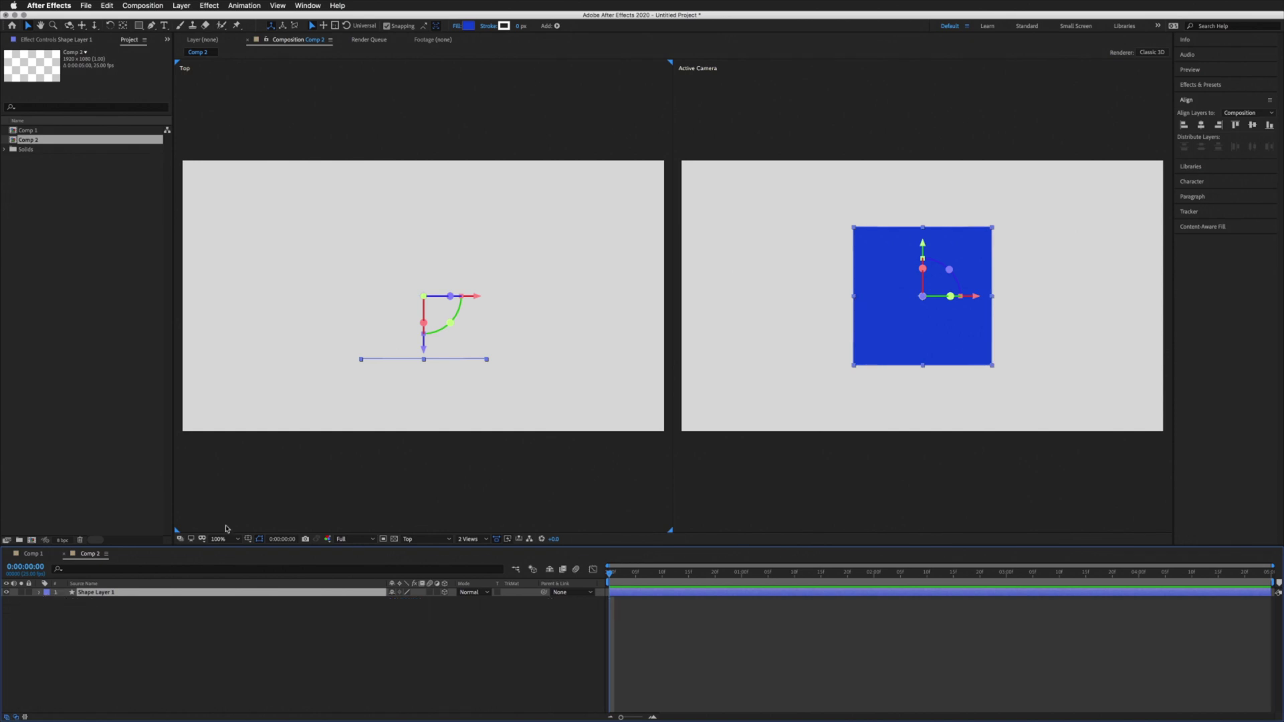
pyautogui.click(134, 642)
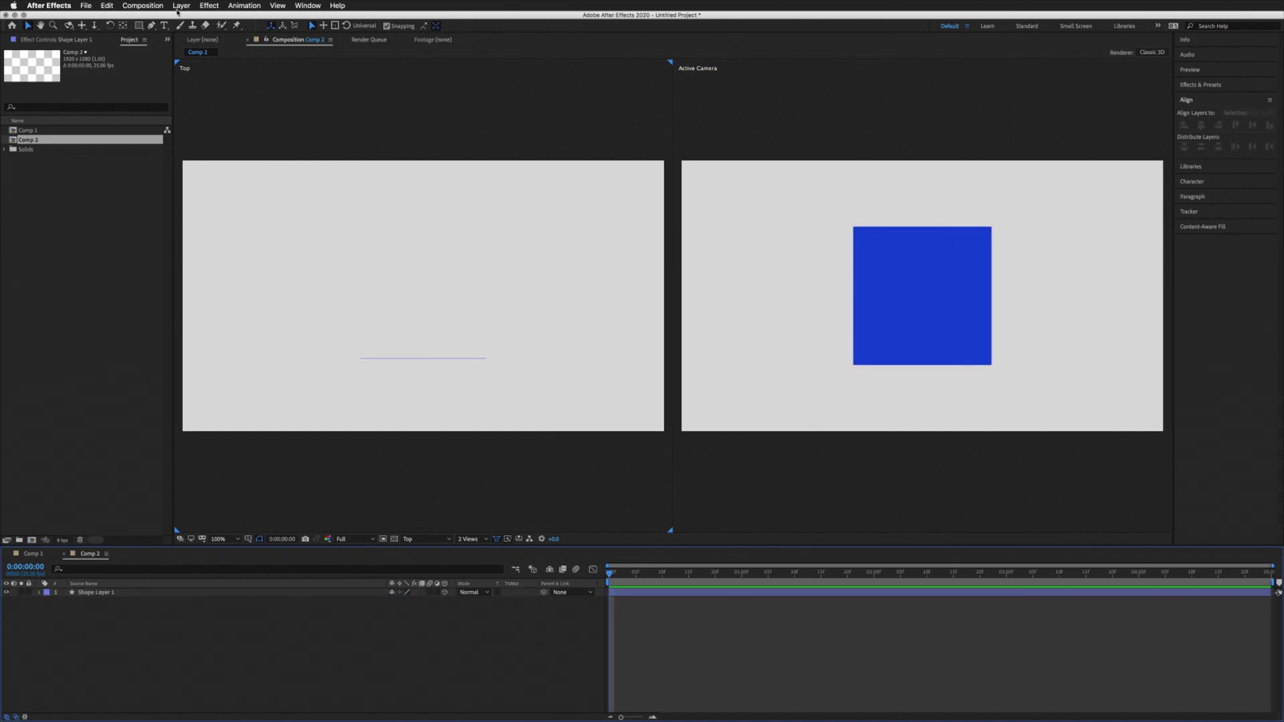
pyautogui.click(180, 7)
pyautogui.moveTo(193, 17)
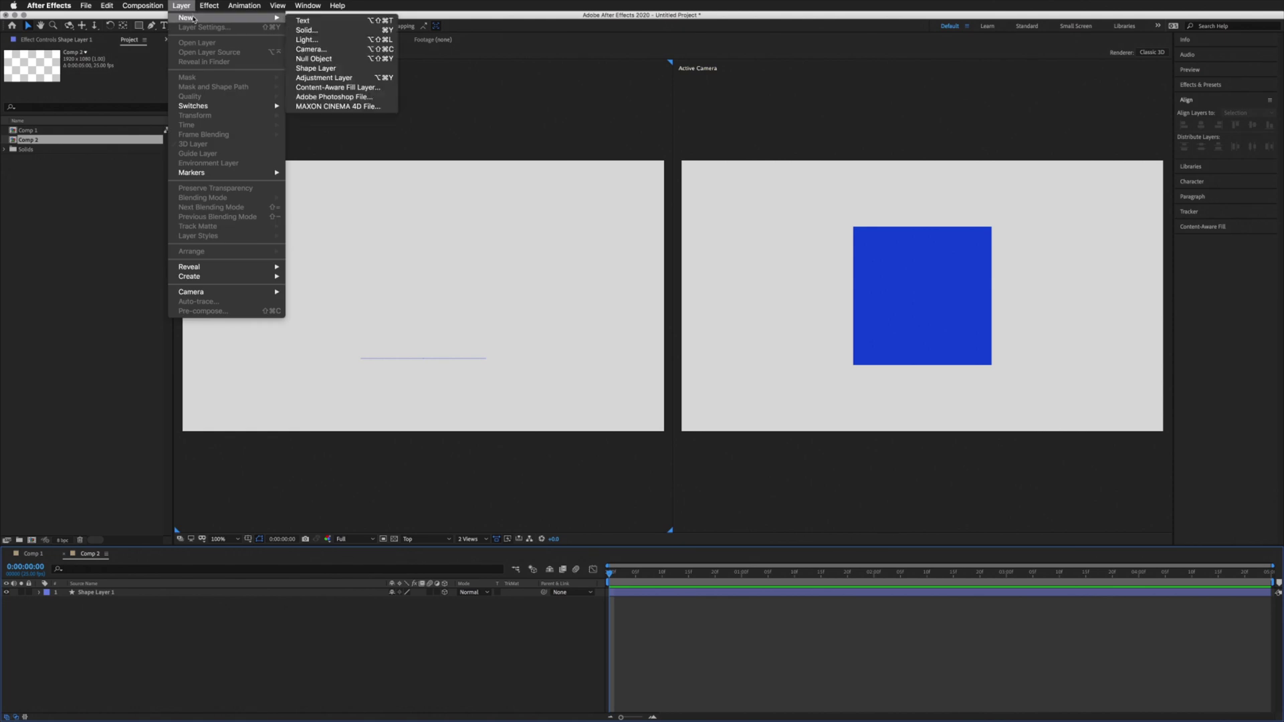
pyautogui.click(343, 59)
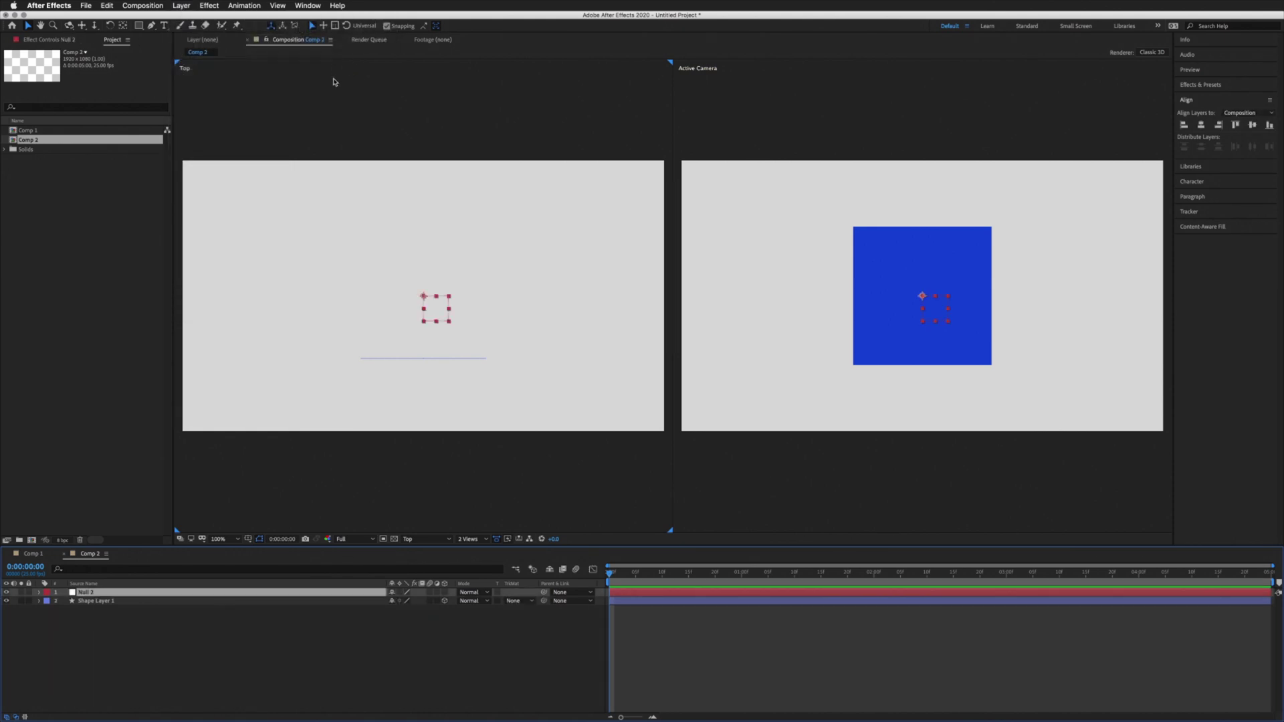
pyautogui.click(445, 592)
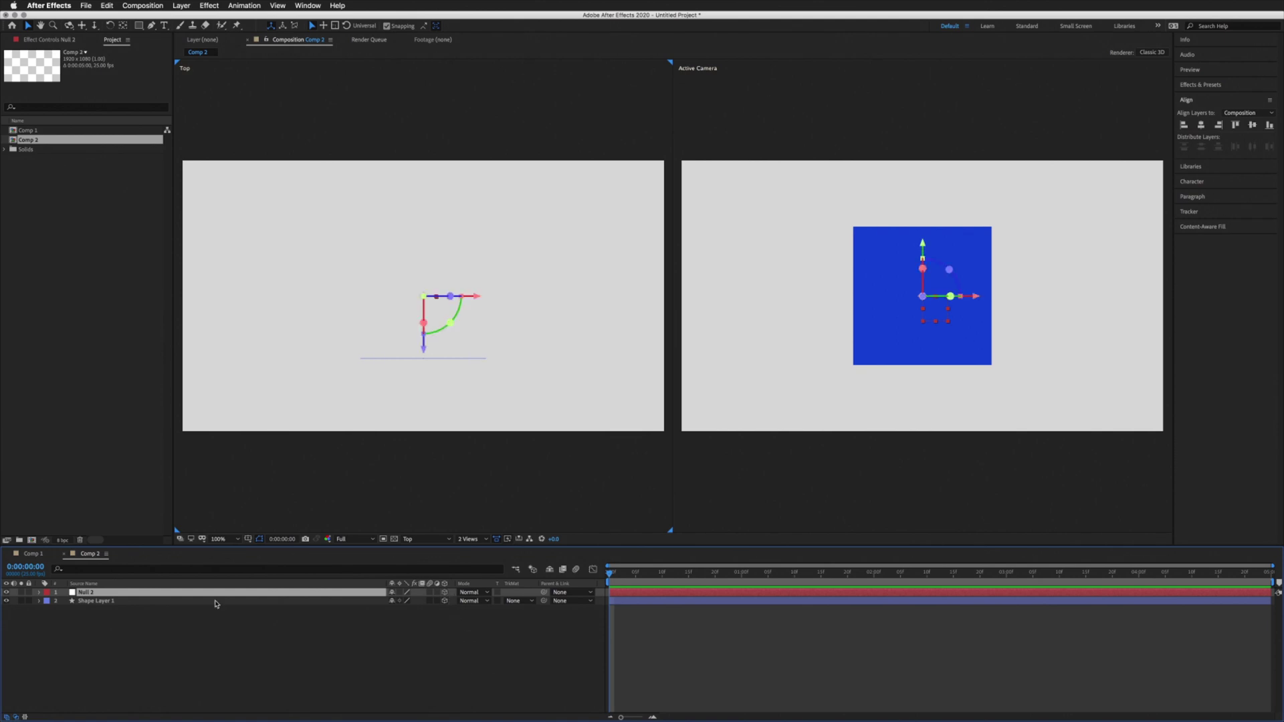
# Step: Parent Shape Layer 1 to Null 2 with the pick whip
pyautogui.click(123, 602)
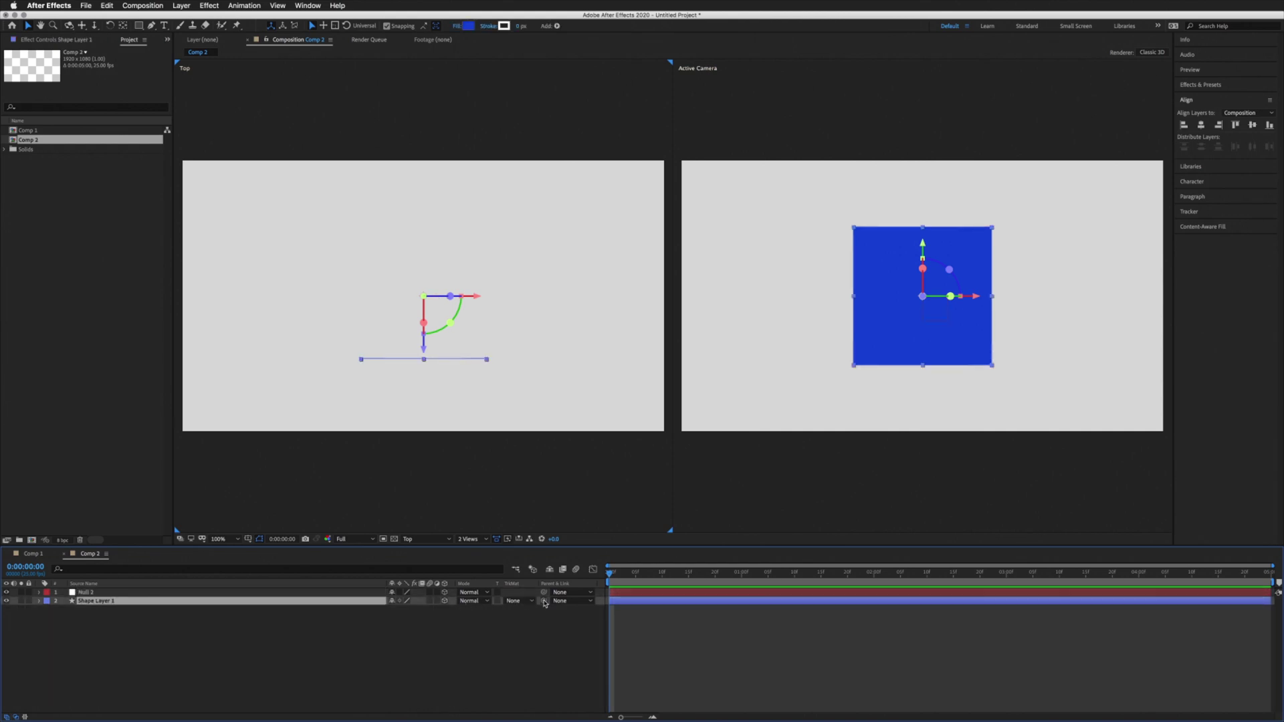
pyautogui.moveTo(545, 602); pyautogui.dragTo(115, 593)
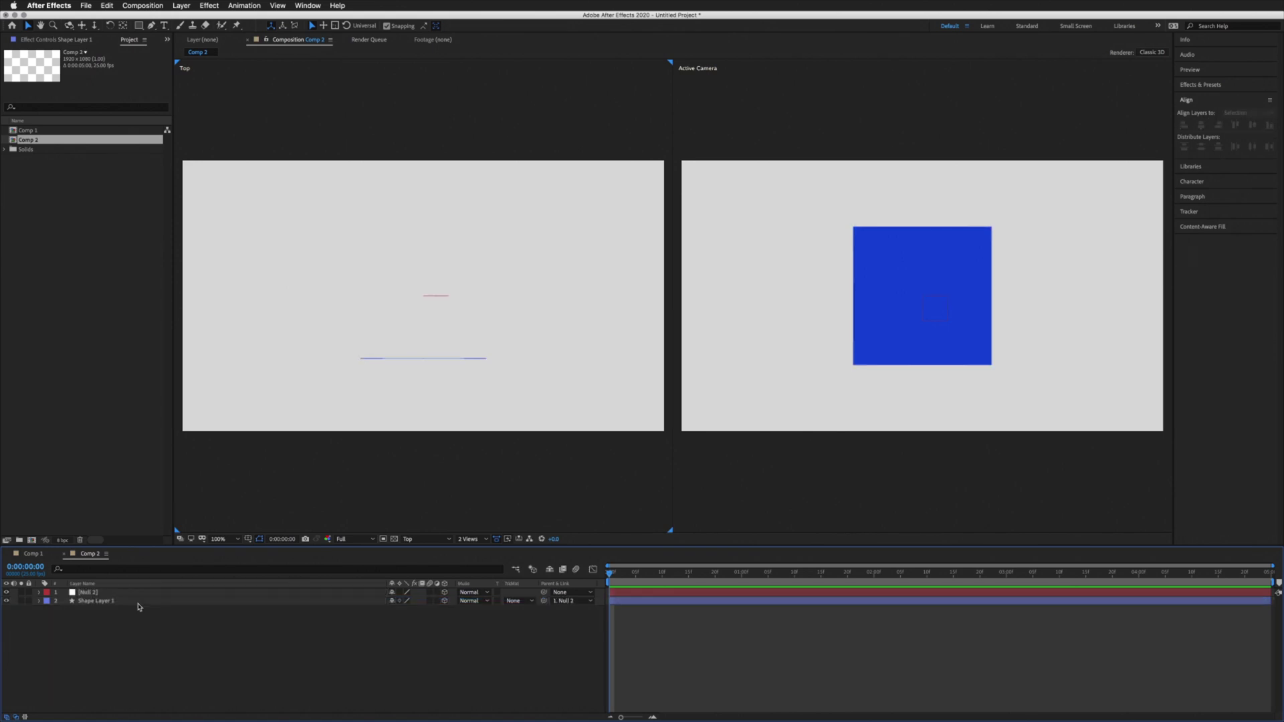
pyautogui.click(123, 603)
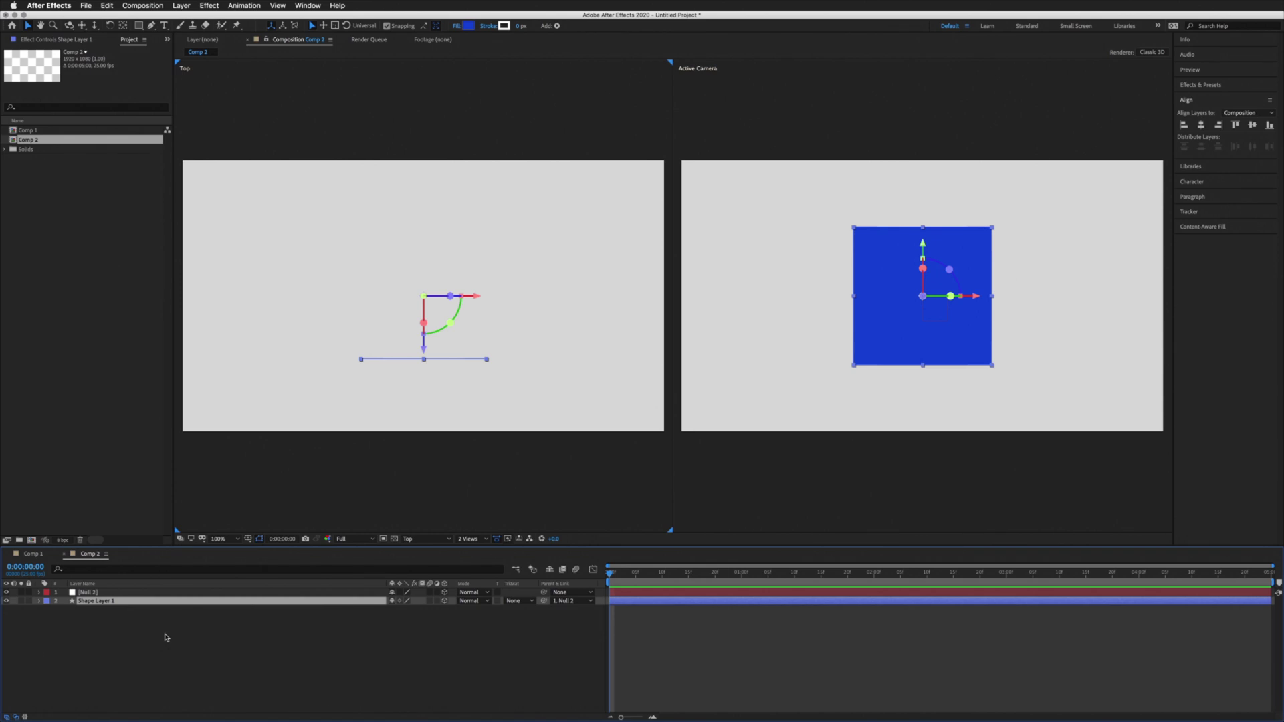
# Step: Duplicate Shape Layer 1 with Cmd+D to make the extra square layers
pyautogui.click(108, 6)
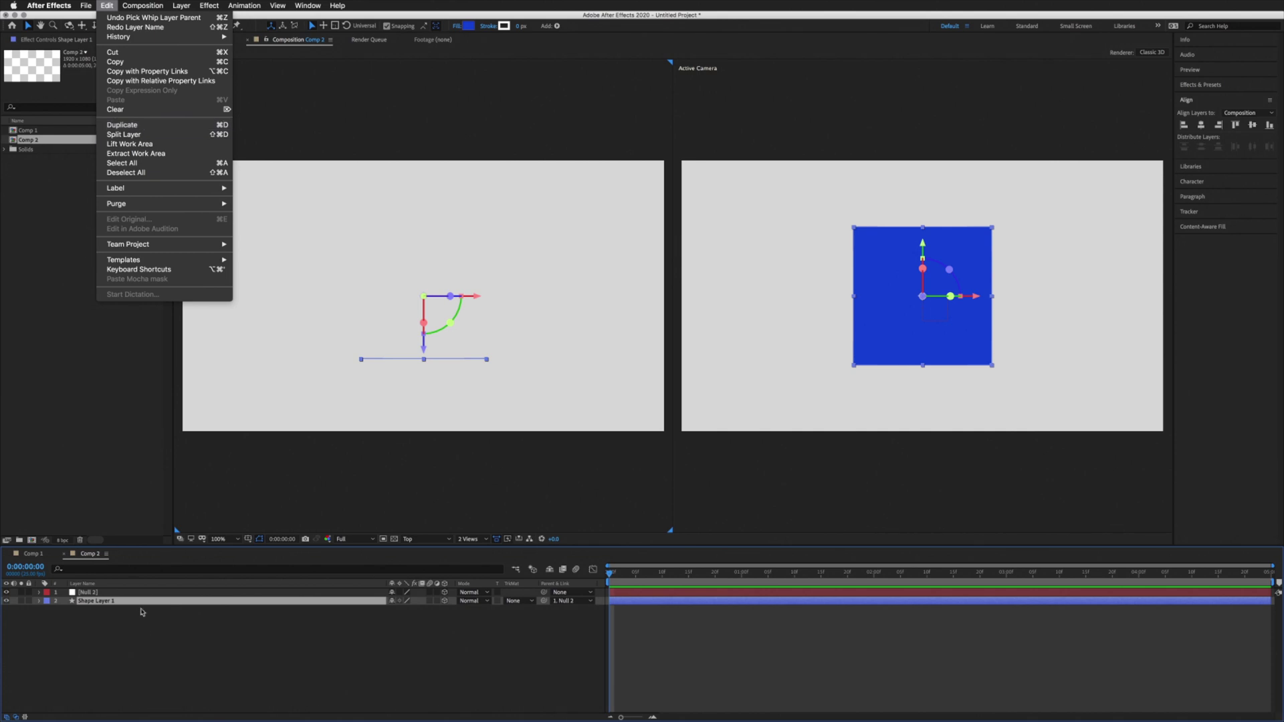
pyautogui.click(117, 612)
pyautogui.press('super+d')
pyautogui.press('super+d')
pyautogui.press('super+d')
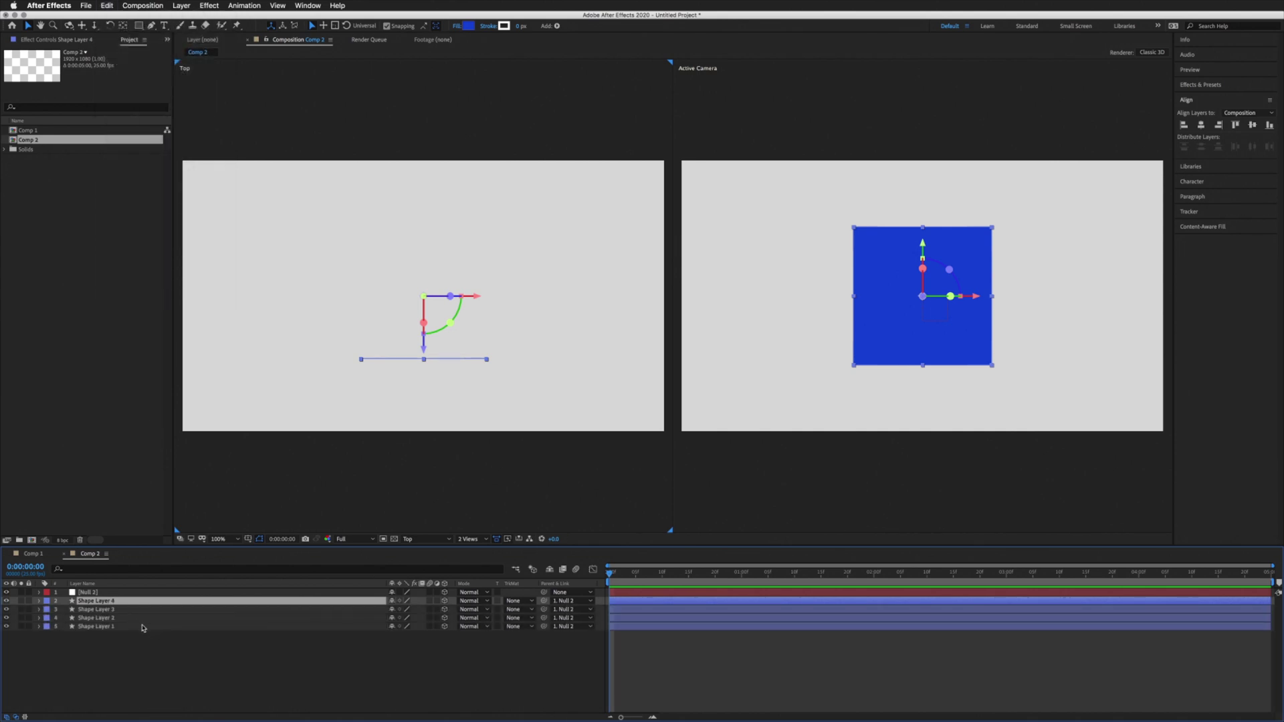
pyautogui.press('super+d')
pyautogui.press('super+d')
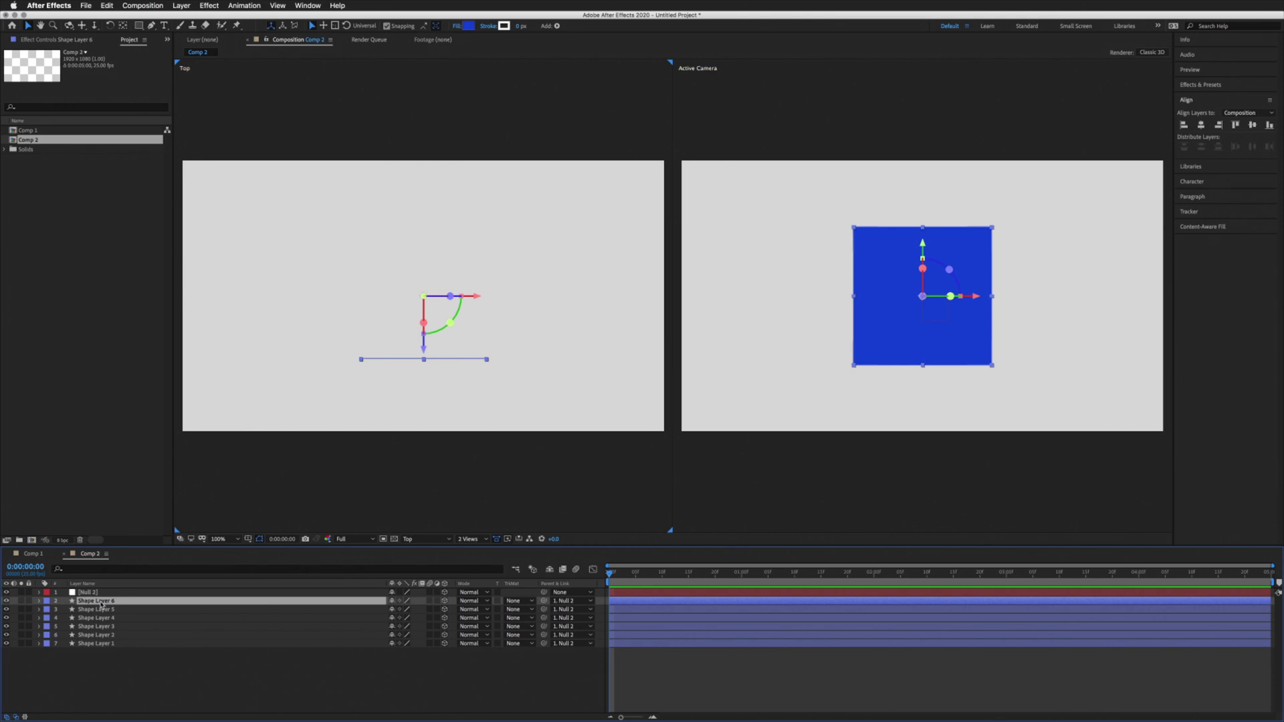
# Step: Rename Shape Layers 6, 5 and 4 to Front, Back and Left
pyautogui.press('Return')
pyautogui.write('Front')
pyautogui.press('Return')
pyautogui.hotkey('ctrl', 'Down')
pyautogui.press('Return')
pyautogui.write('Ba')
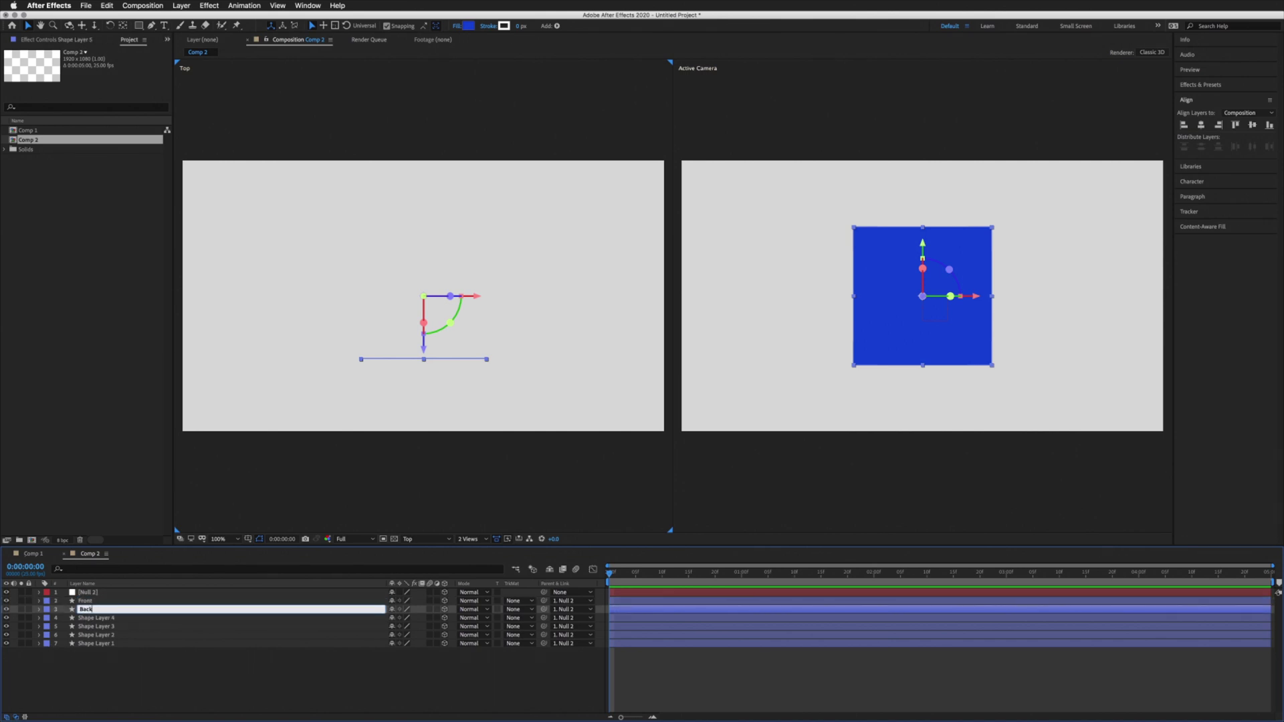
pyautogui.write('ck')
pyautogui.press('Return')
pyautogui.click(100, 619)
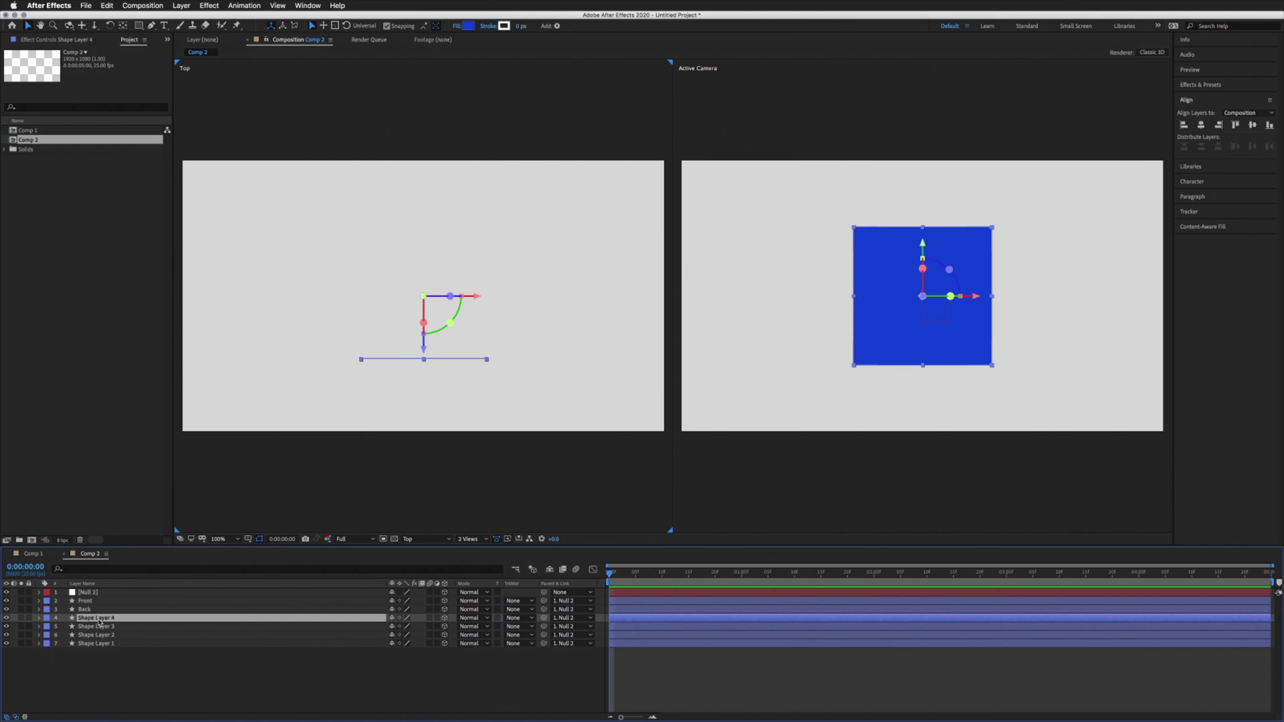
pyautogui.press('Return')
pyautogui.write('Left')
pyautogui.press('Return')
# Step: Rename Shape Layers 3, 2 and 1 to Right, Top and Bottom
pyautogui.click(85, 627)
pyautogui.press('Return')
pyautogui.write('Right')
pyautogui.press('Return')
pyautogui.click(99, 634)
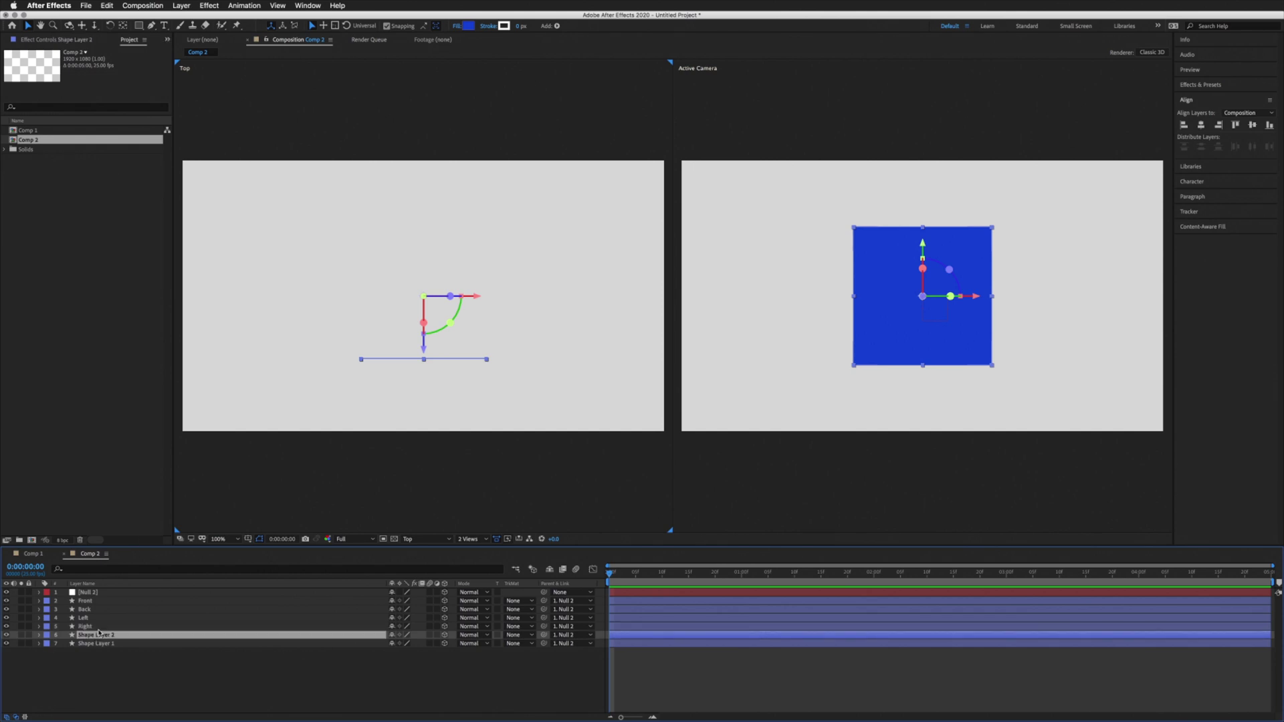
pyautogui.press('Return')
pyautogui.write('Top')
pyautogui.press('Return')
pyautogui.click(101, 644)
pyautogui.press('Return')
pyautogui.write('B')
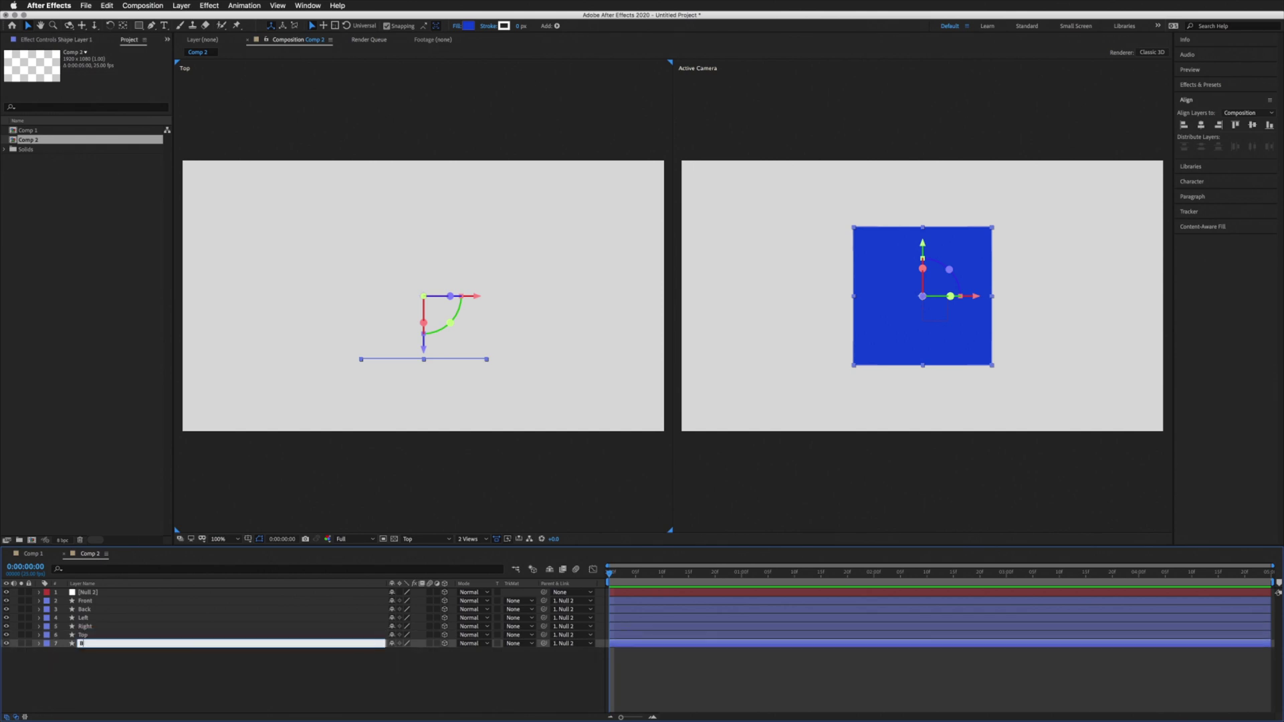
pyautogui.write('ottom')
pyautogui.press('Return')
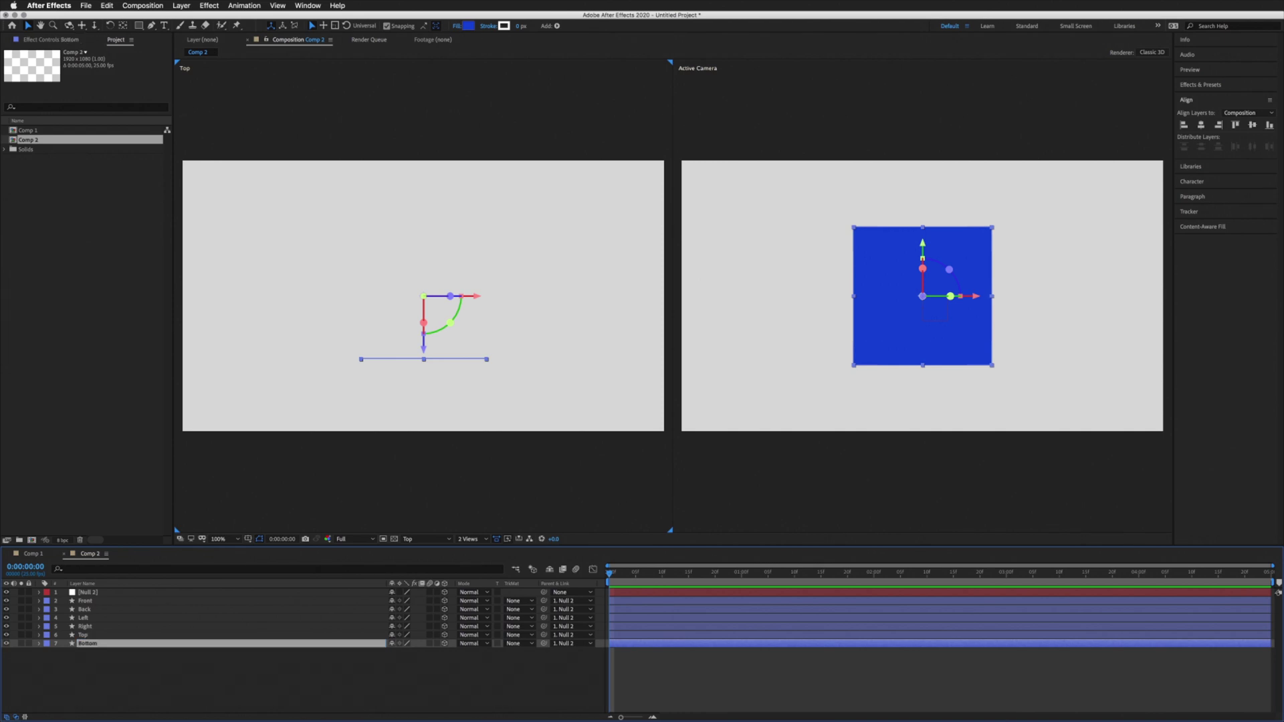
pyautogui.click(88, 601)
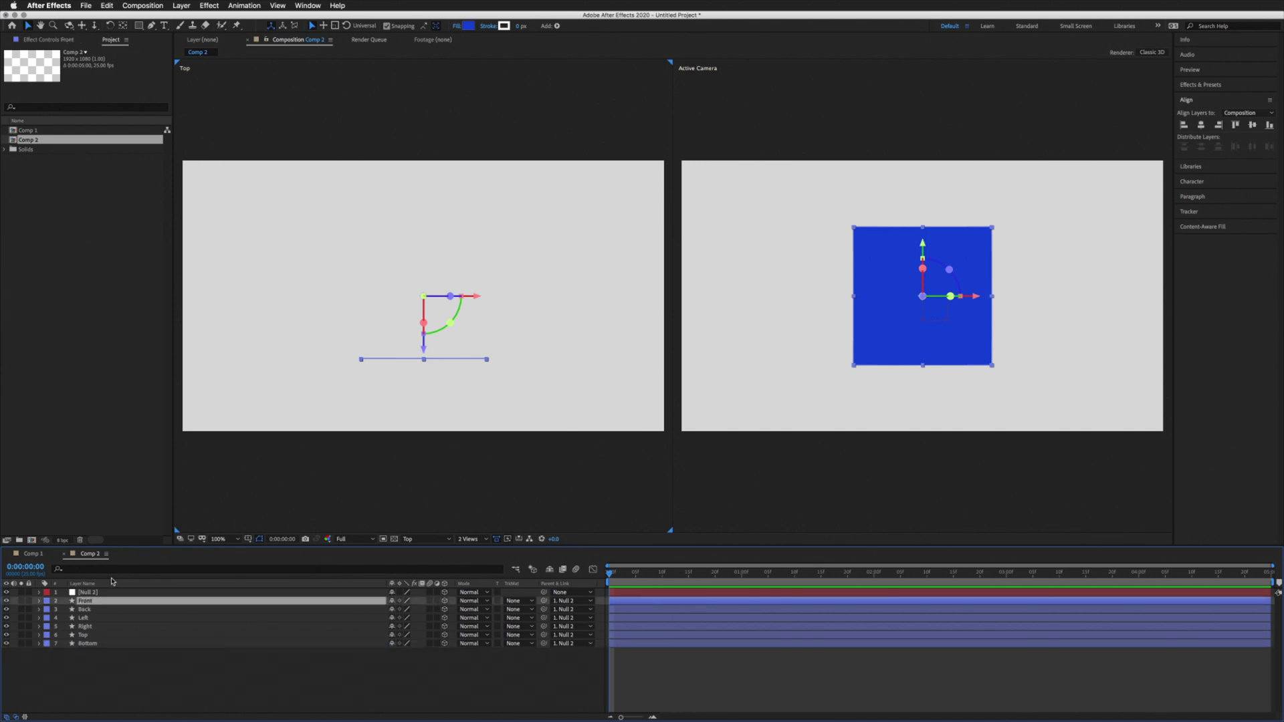
# Step: Set the Back layer's Y Rotation to 180°
pyautogui.click(87, 610)
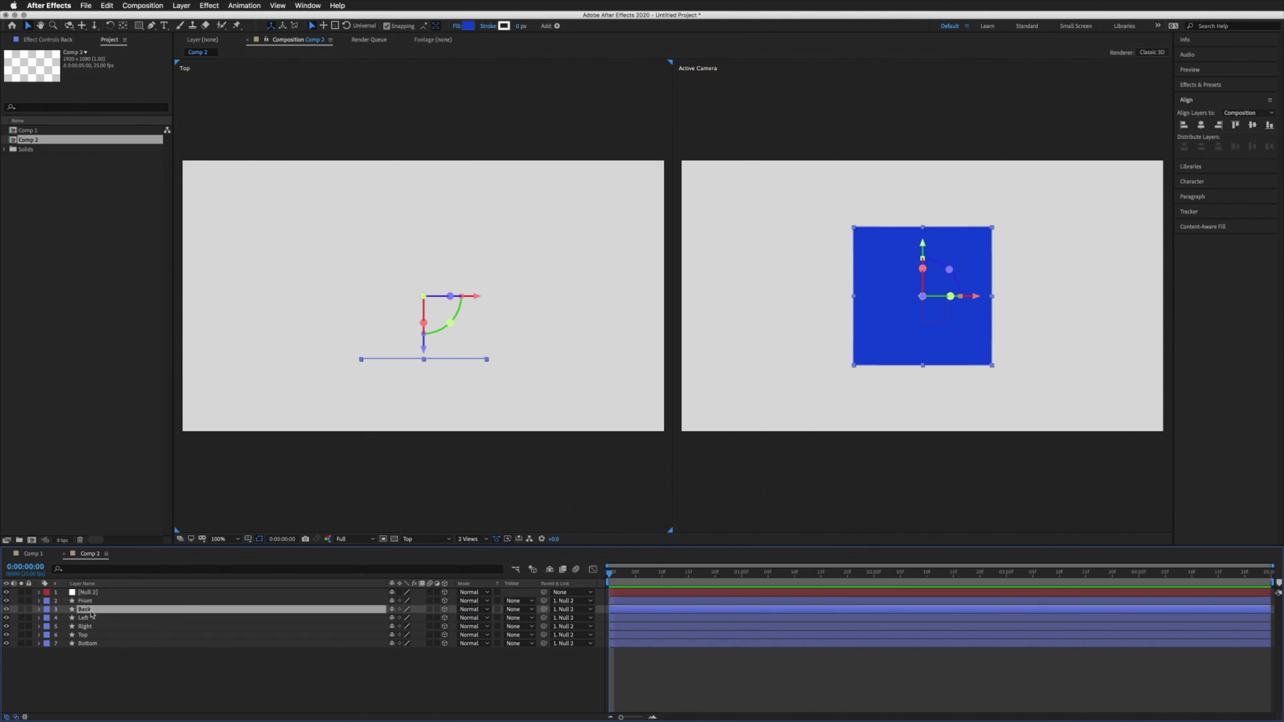
pyautogui.press('r')
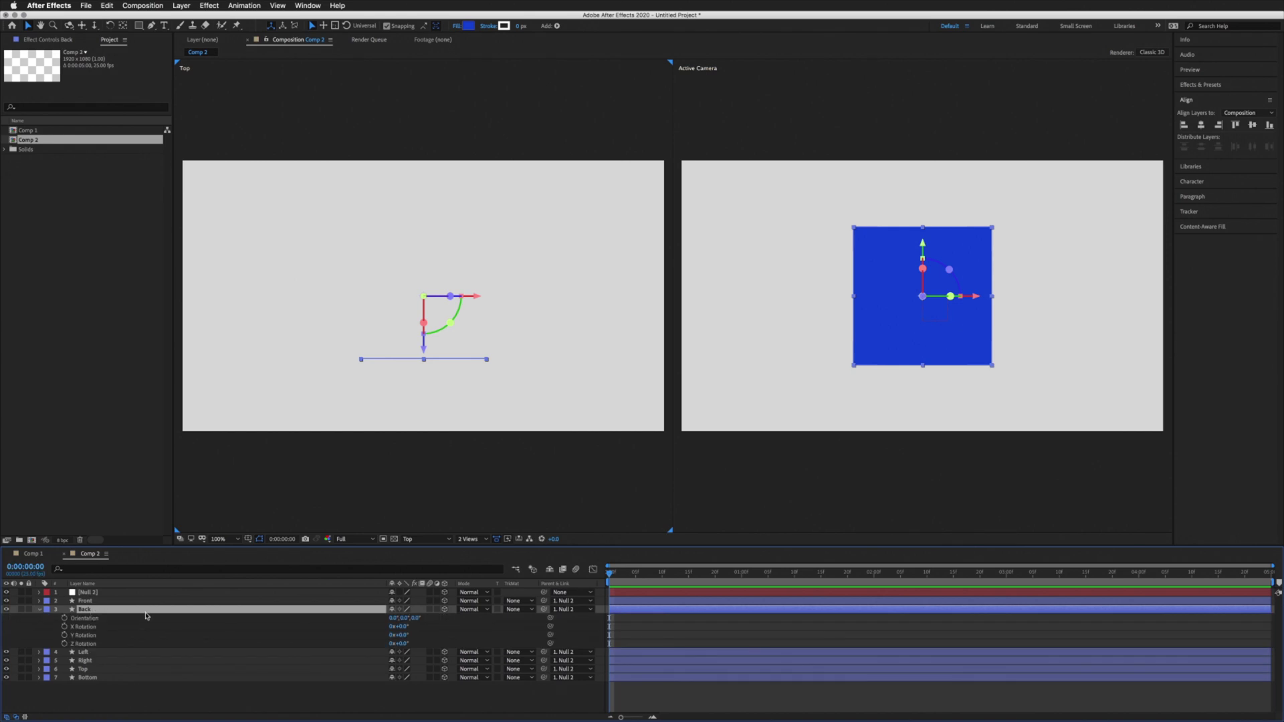
pyautogui.moveTo(401, 627); pyautogui.dragTo(492, 627)
pyautogui.press('super+z')
pyautogui.click(404, 635)
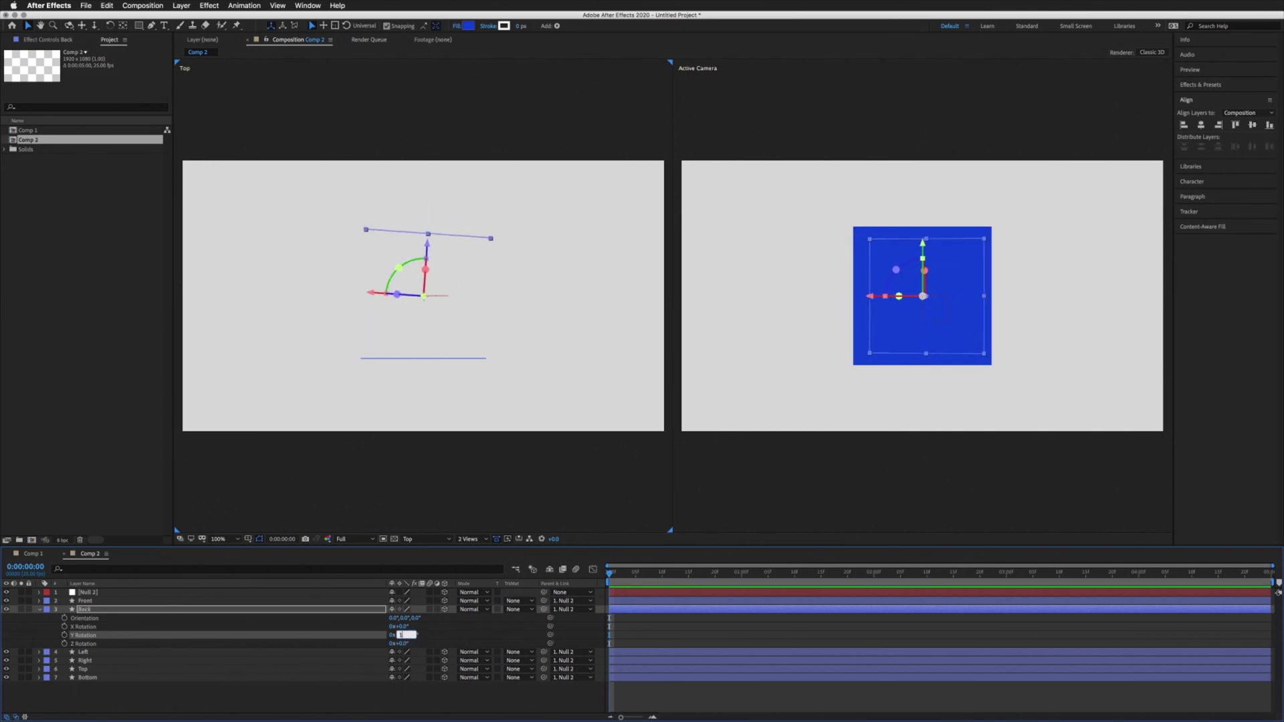
pyautogui.write('180')
pyautogui.press('Return')
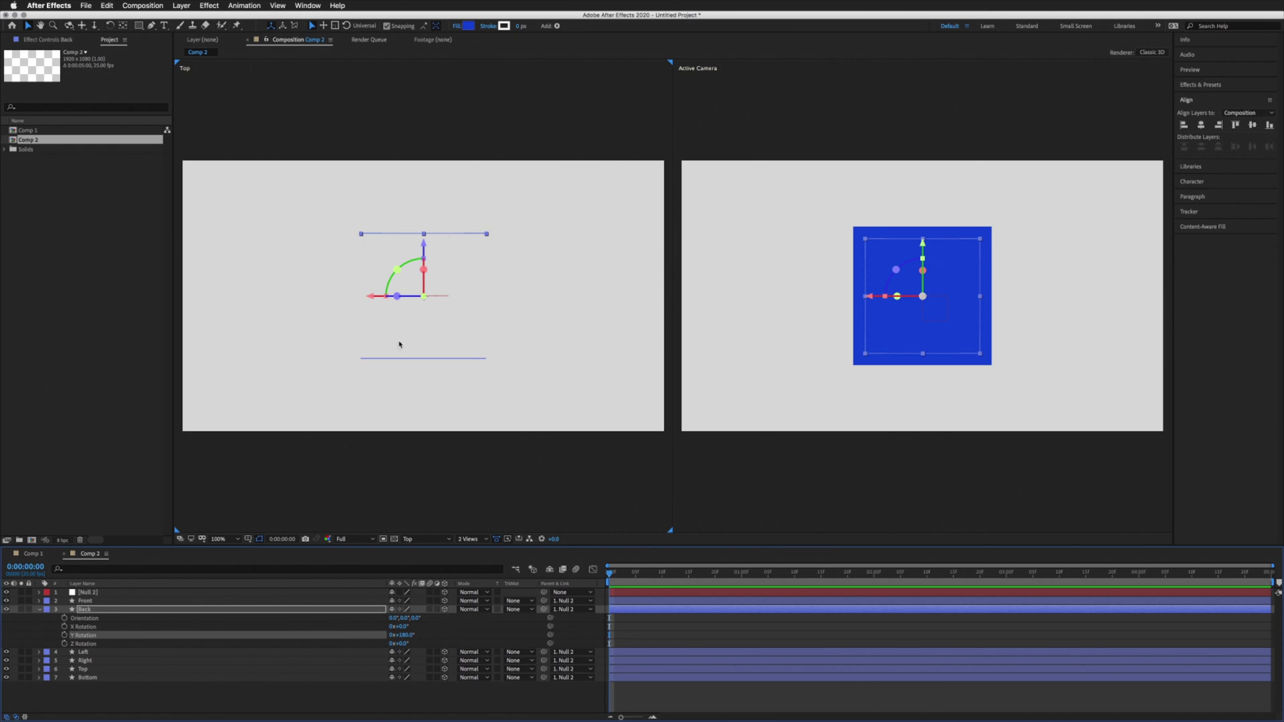
pyautogui.click(39, 609)
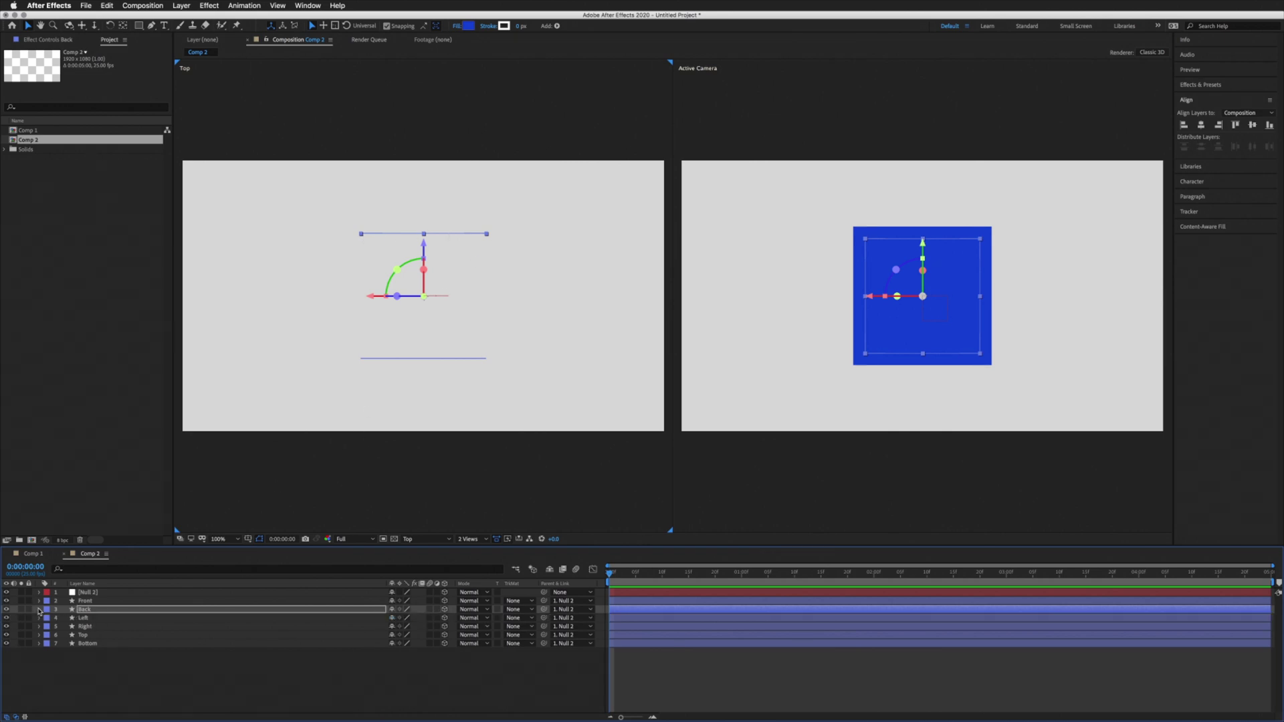
# Step: Set the Left layer's Y Rotation to 90°
pyautogui.click(91, 619)
pyautogui.press('r')
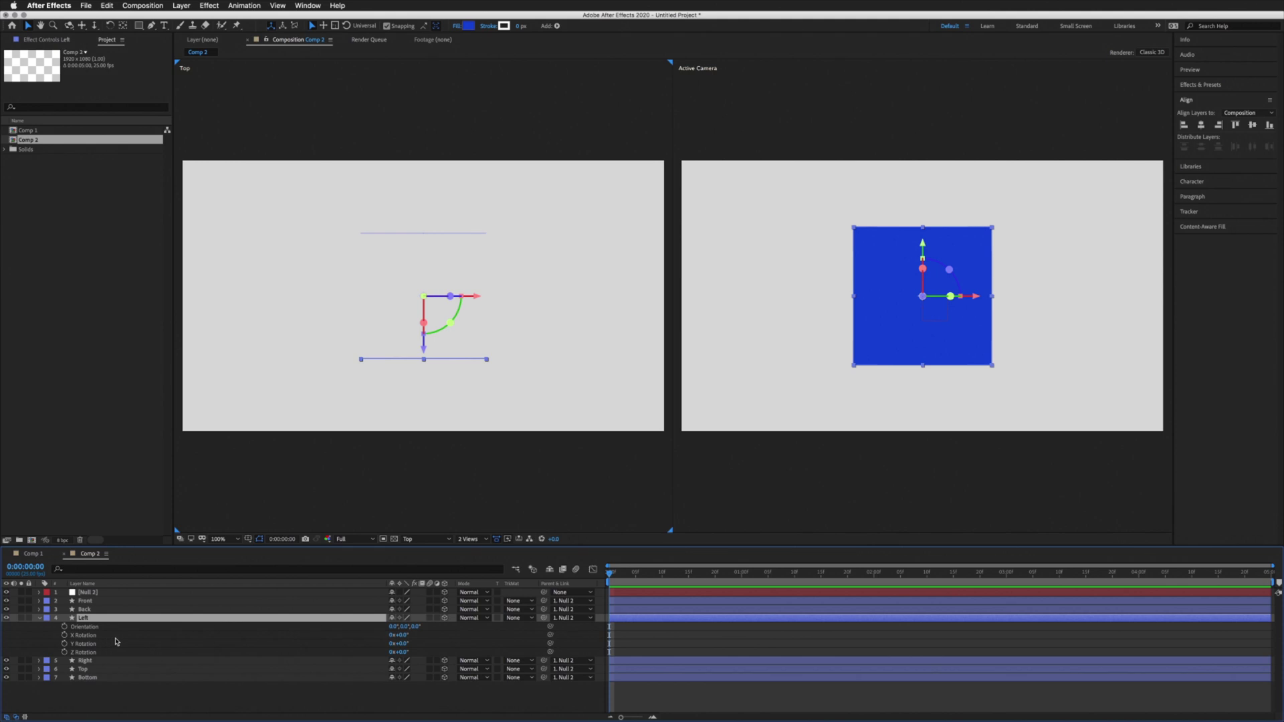
pyautogui.click(91, 644)
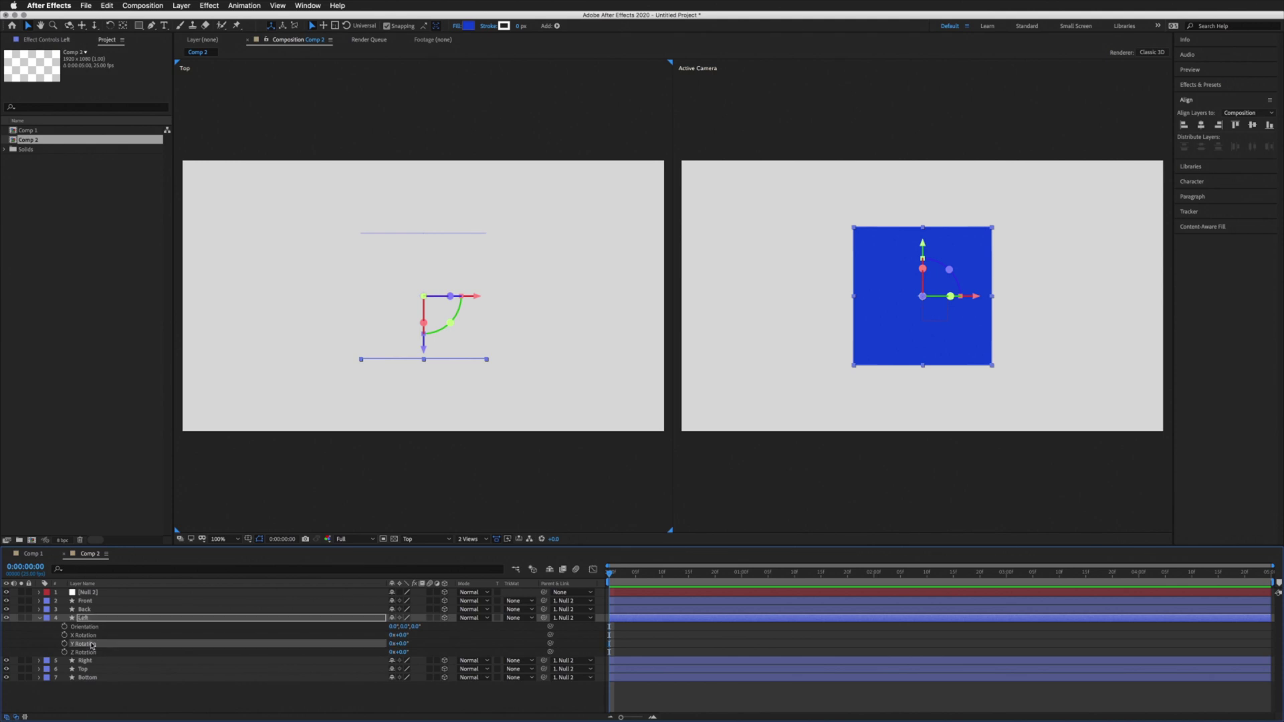
pyautogui.moveTo(400, 643); pyautogui.dragTo(461, 641)
pyautogui.click(401, 644)
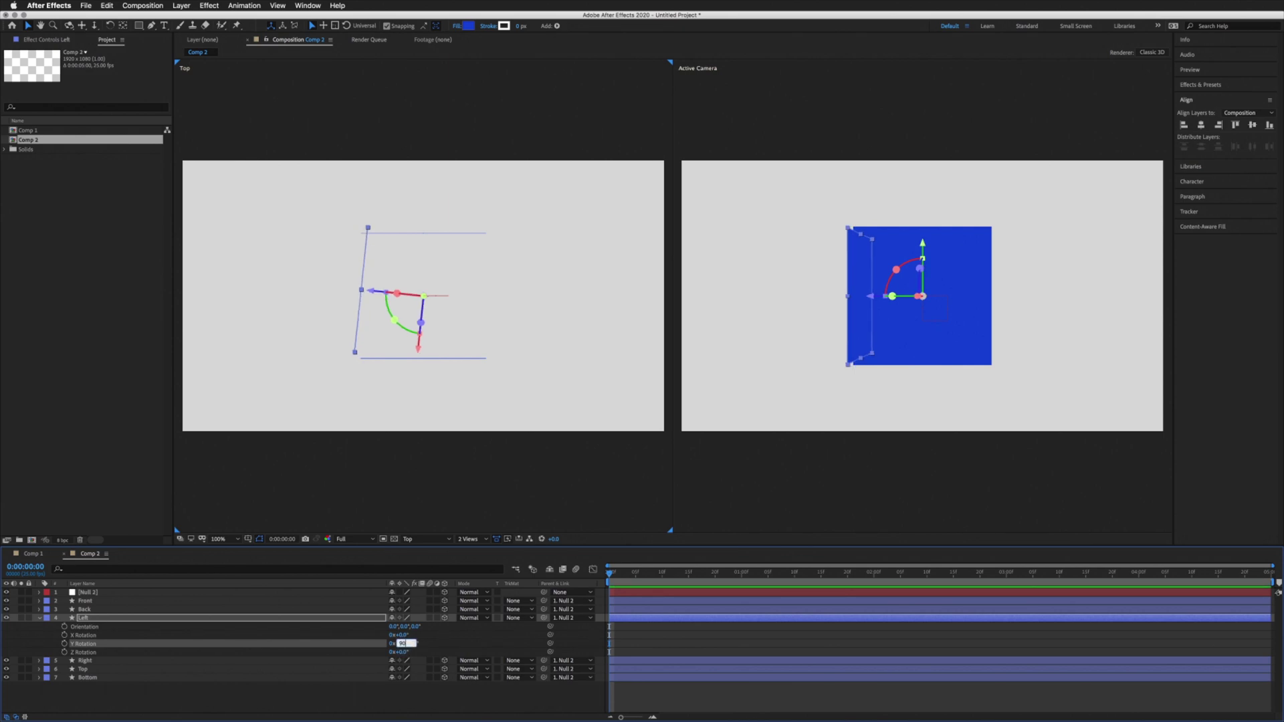
pyautogui.write('90')
pyautogui.press('Return')
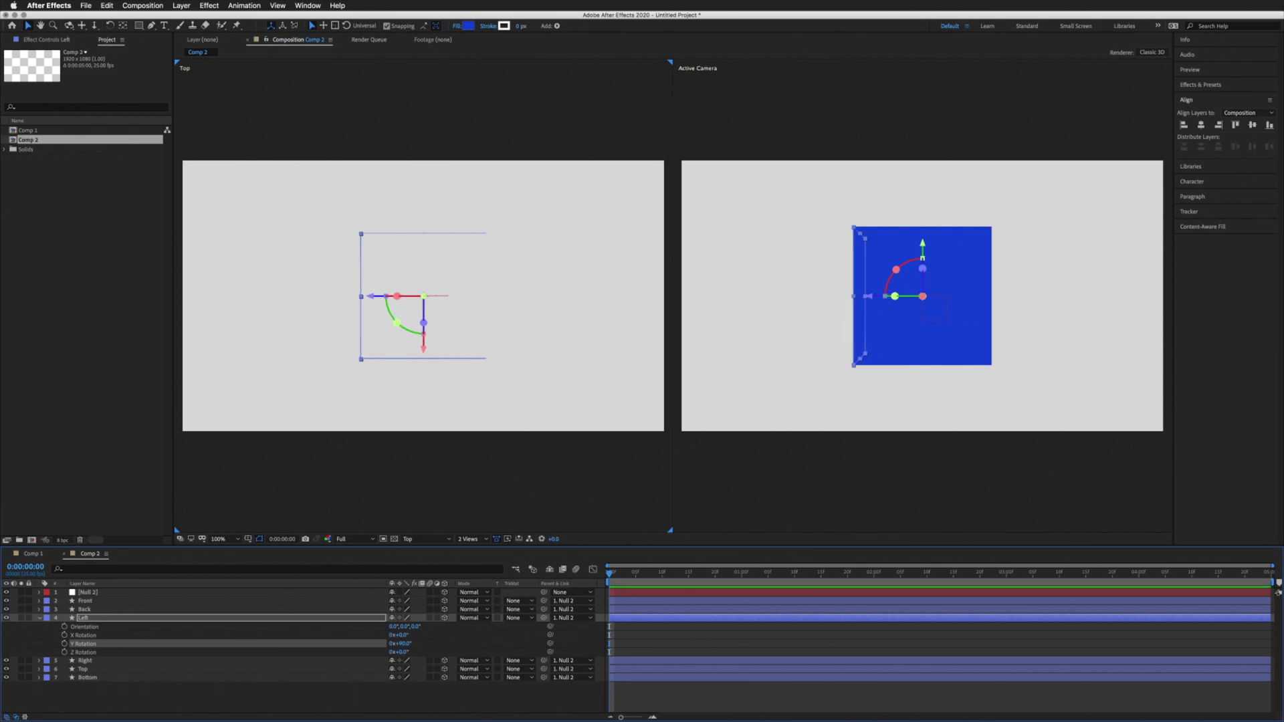
# Step: Set the Right layer's Y Rotation to −90°
pyautogui.click(38, 618)
pyautogui.click(45, 627)
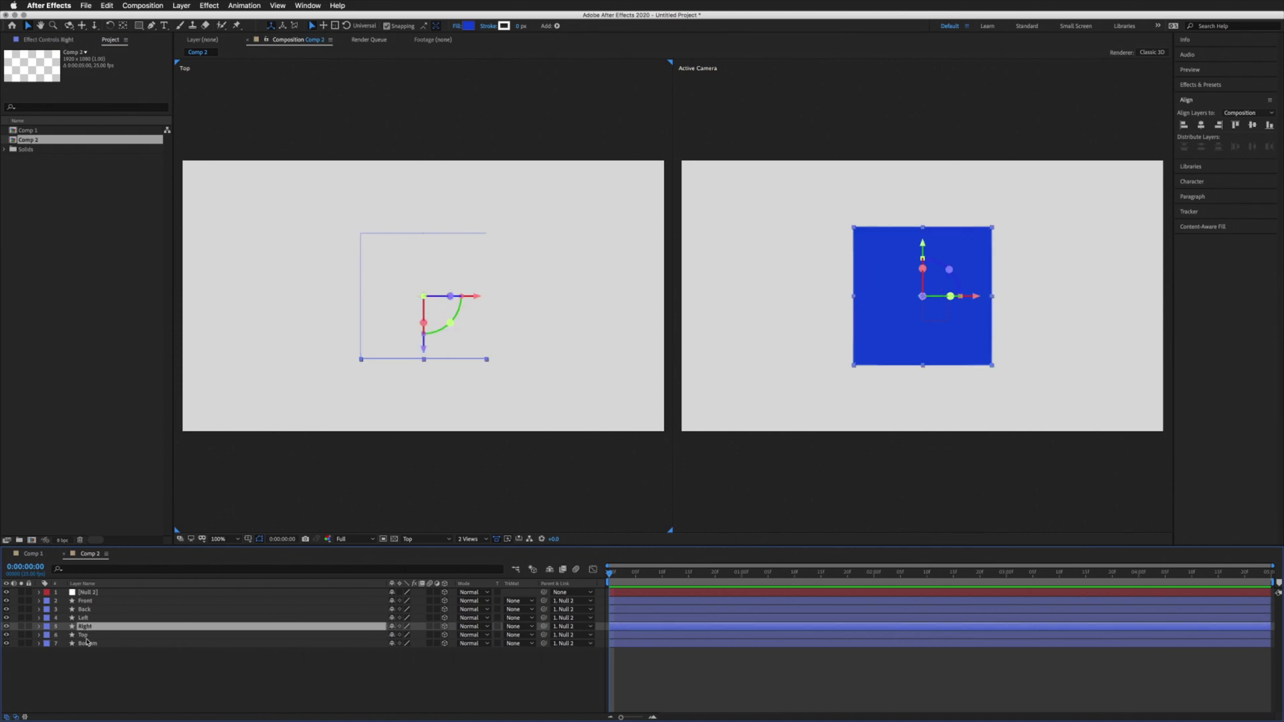
pyautogui.press('r')
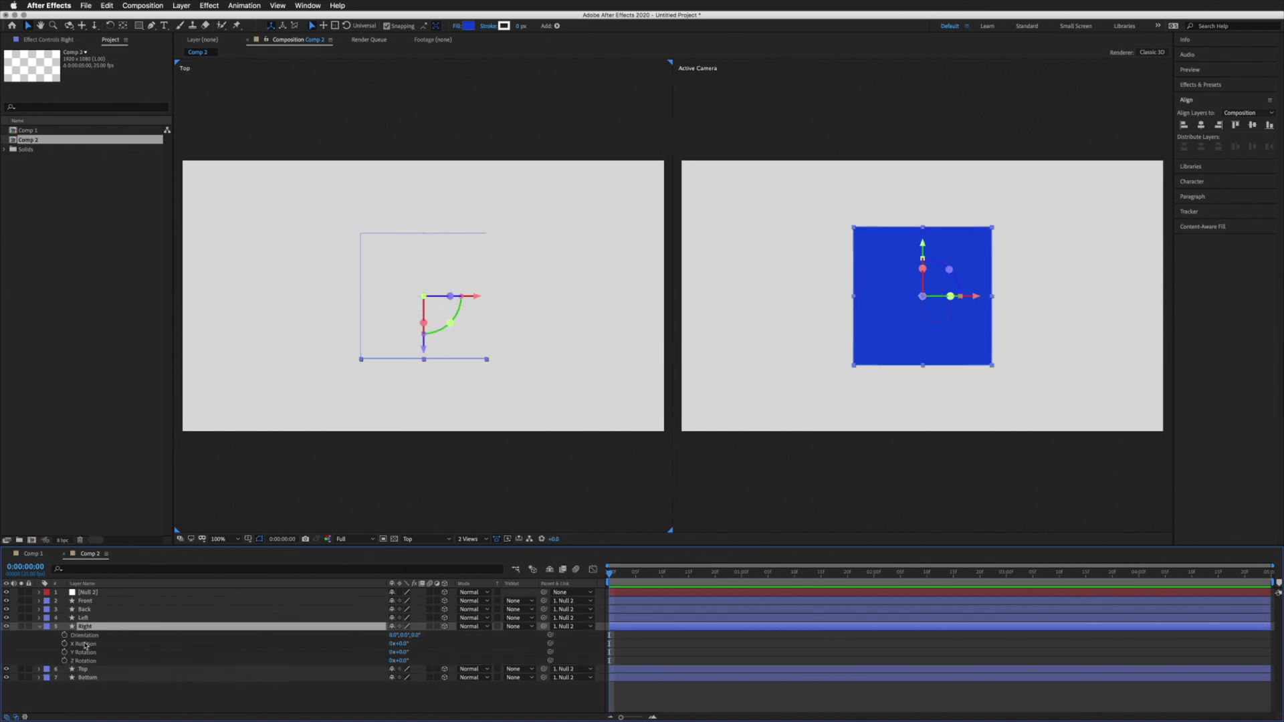
pyautogui.click(402, 652)
pyautogui.write('-90')
pyautogui.press('Return')
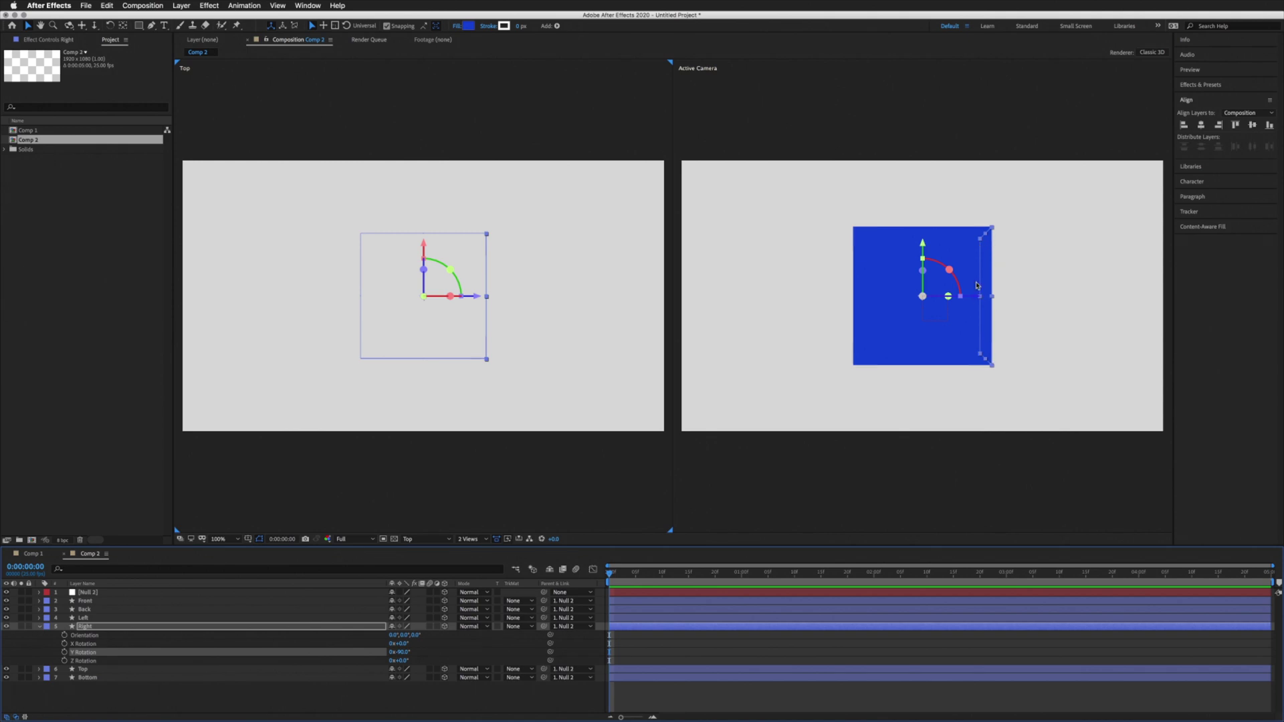
pyautogui.click(38, 627)
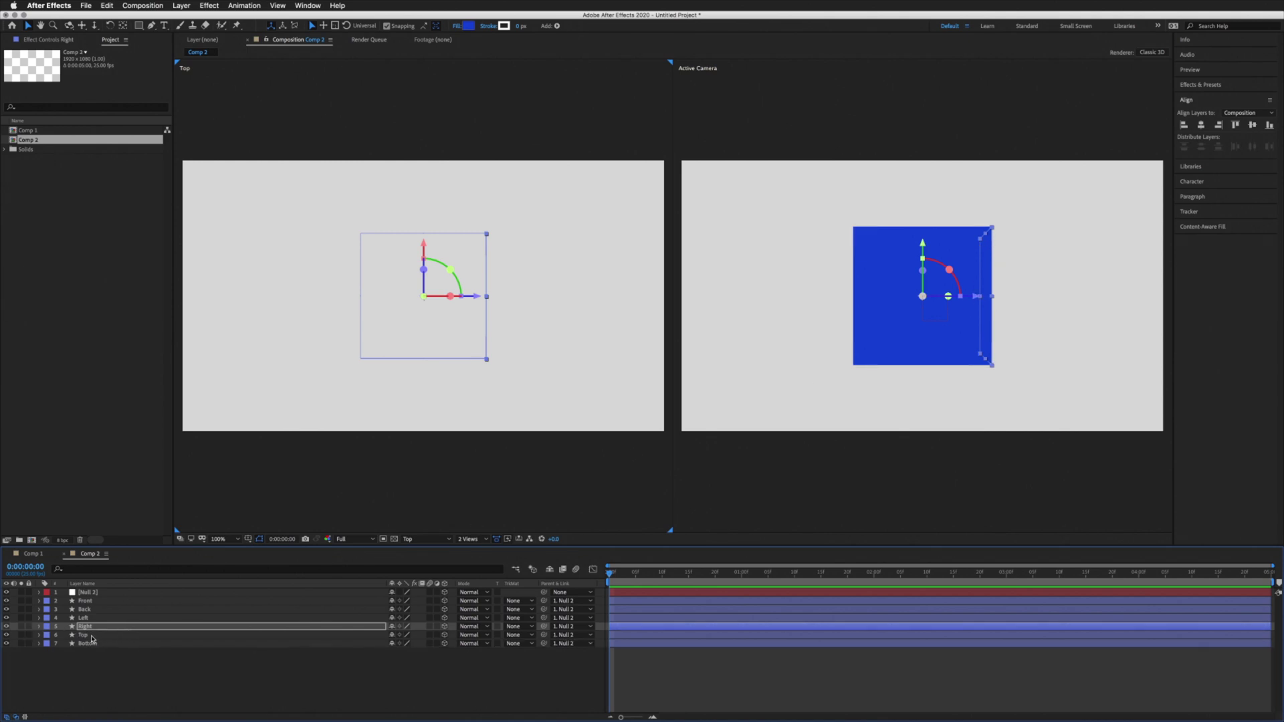
# Step: Set the Top layer's X Rotation to −90°
pyautogui.click(92, 635)
pyautogui.press('r')
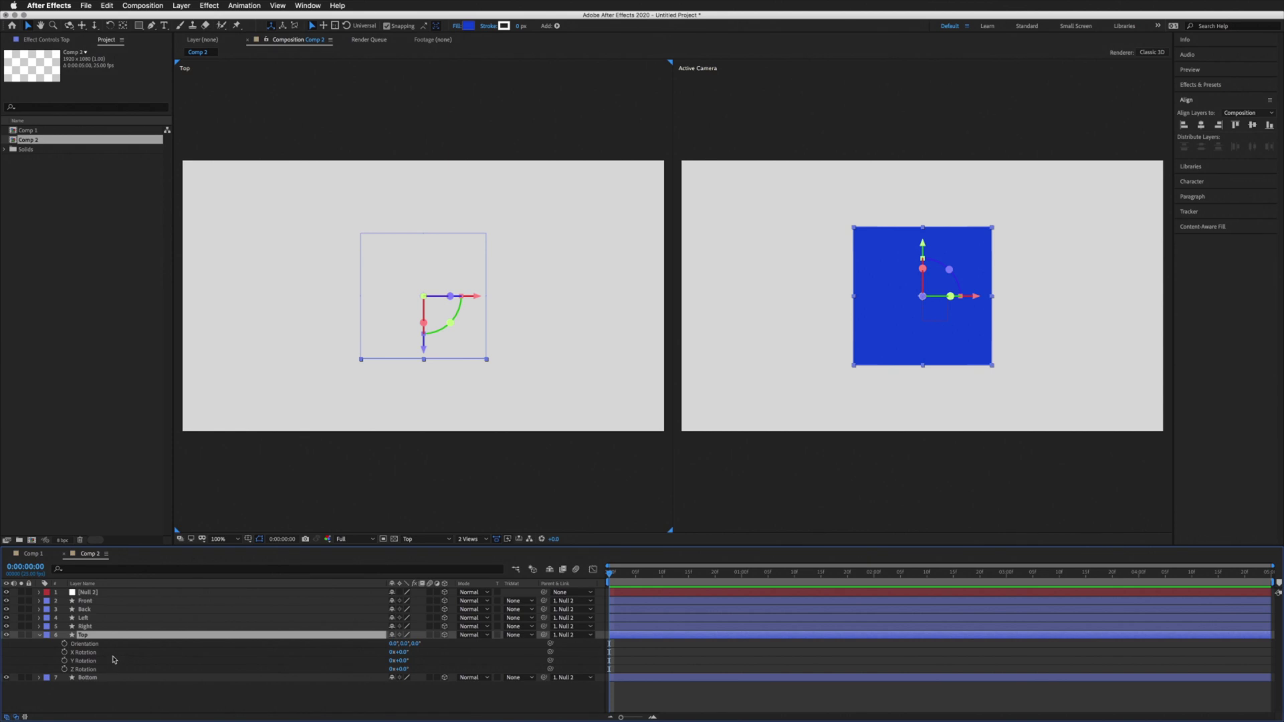
pyautogui.moveTo(398, 649)
pyautogui.mouseDown()
pyautogui.moveTo(352, 650)
pyautogui.moveTo(401, 652)
pyautogui.mouseUp()
pyautogui.click(403, 652)
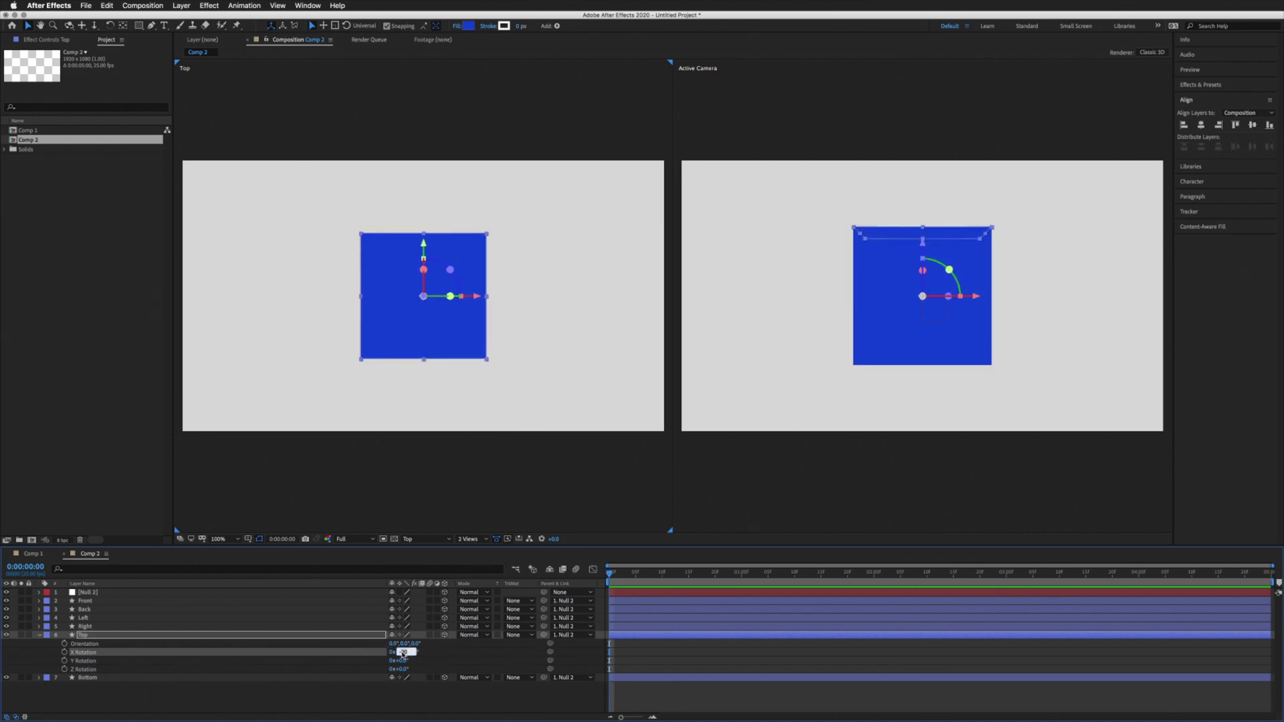
pyautogui.click(199, 636)
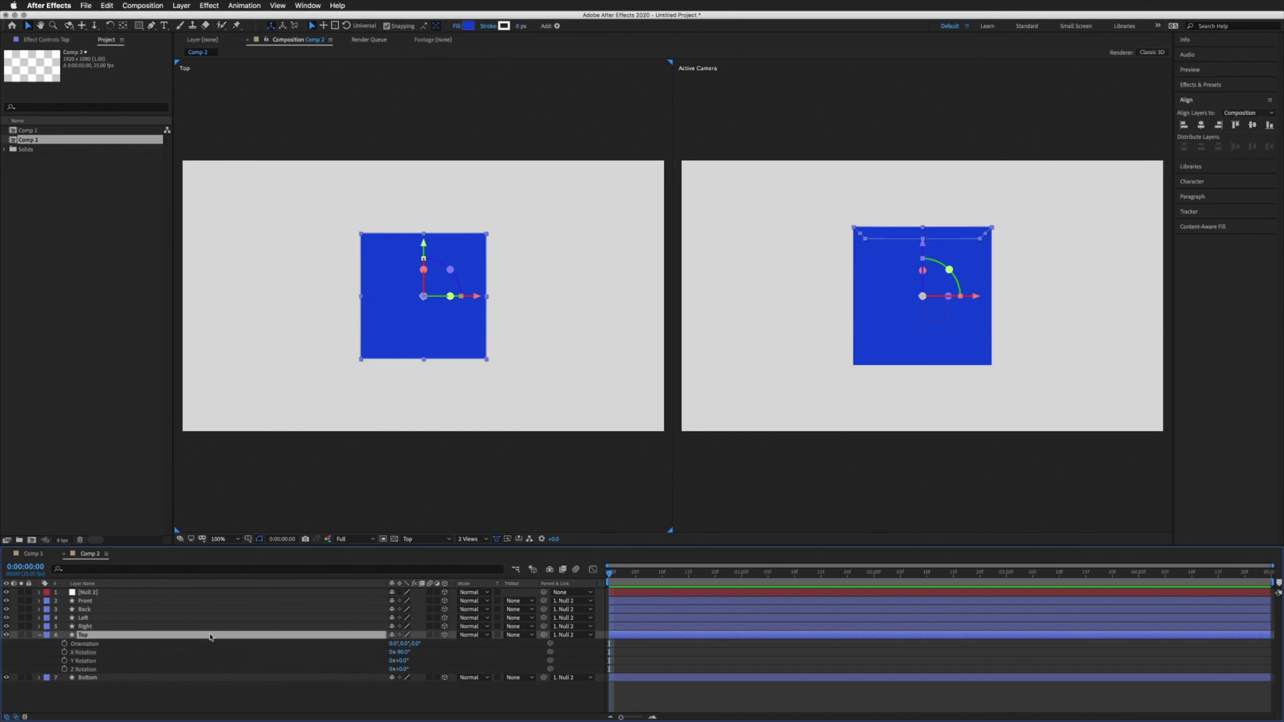
pyautogui.click(39, 636)
# Step: Set the Bottom layer's X Rotation to 90° and collapse its properties
pyautogui.click(94, 643)
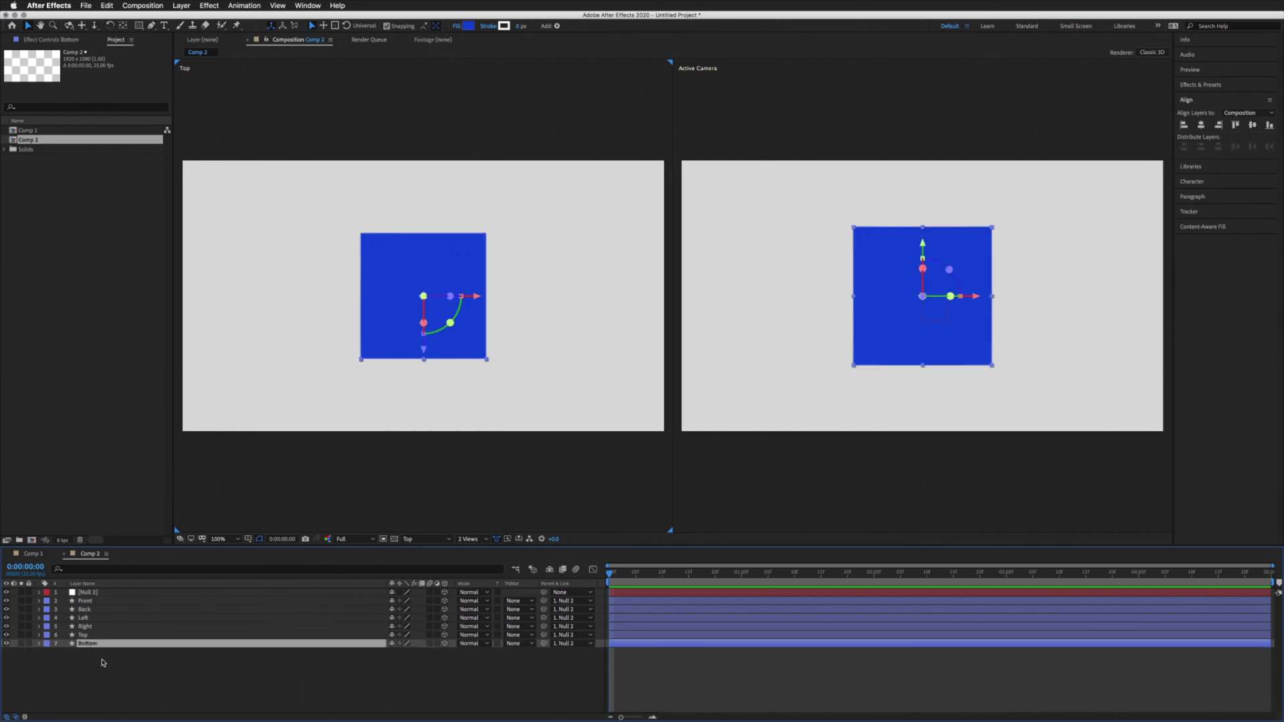
pyautogui.press('r')
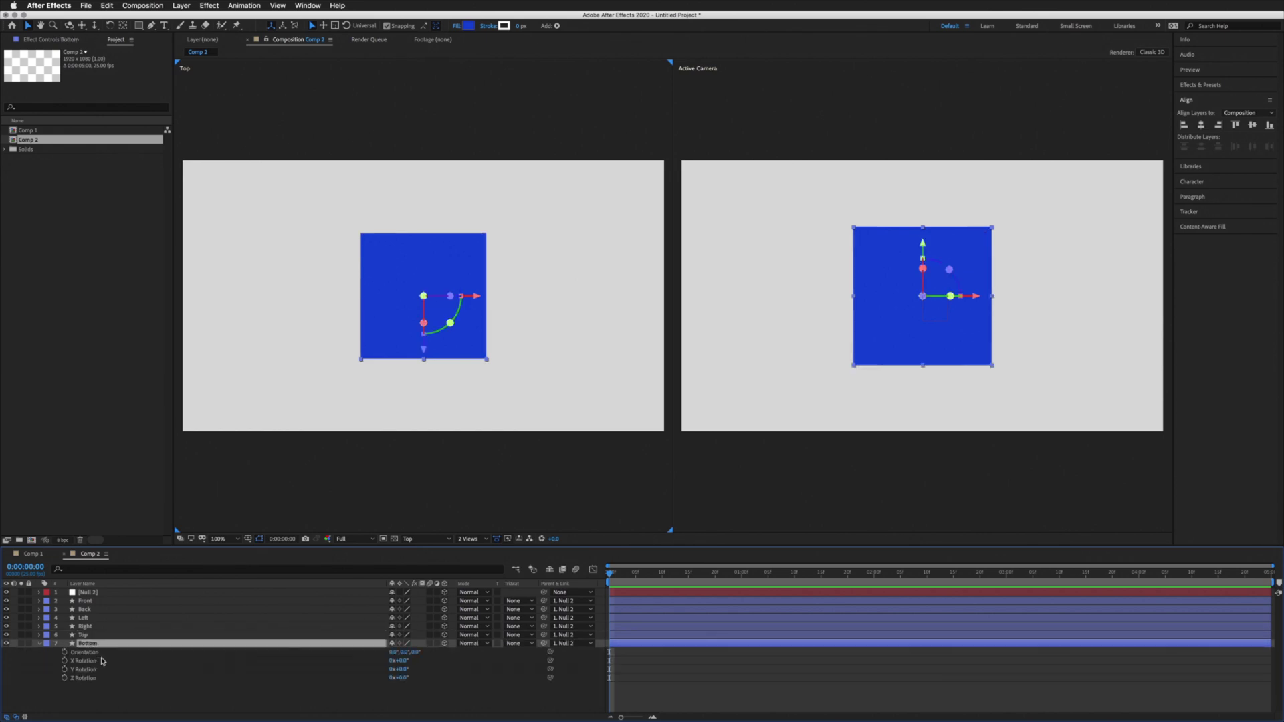
pyautogui.moveTo(398, 660)
pyautogui.mouseDown()
pyautogui.moveTo(441, 660)
pyautogui.moveTo(409, 662)
pyautogui.mouseUp()
pyautogui.click(409, 661)
pyautogui.write('90')
pyautogui.press('Return')
pyautogui.click(93, 646)
pyautogui.click(38, 644)
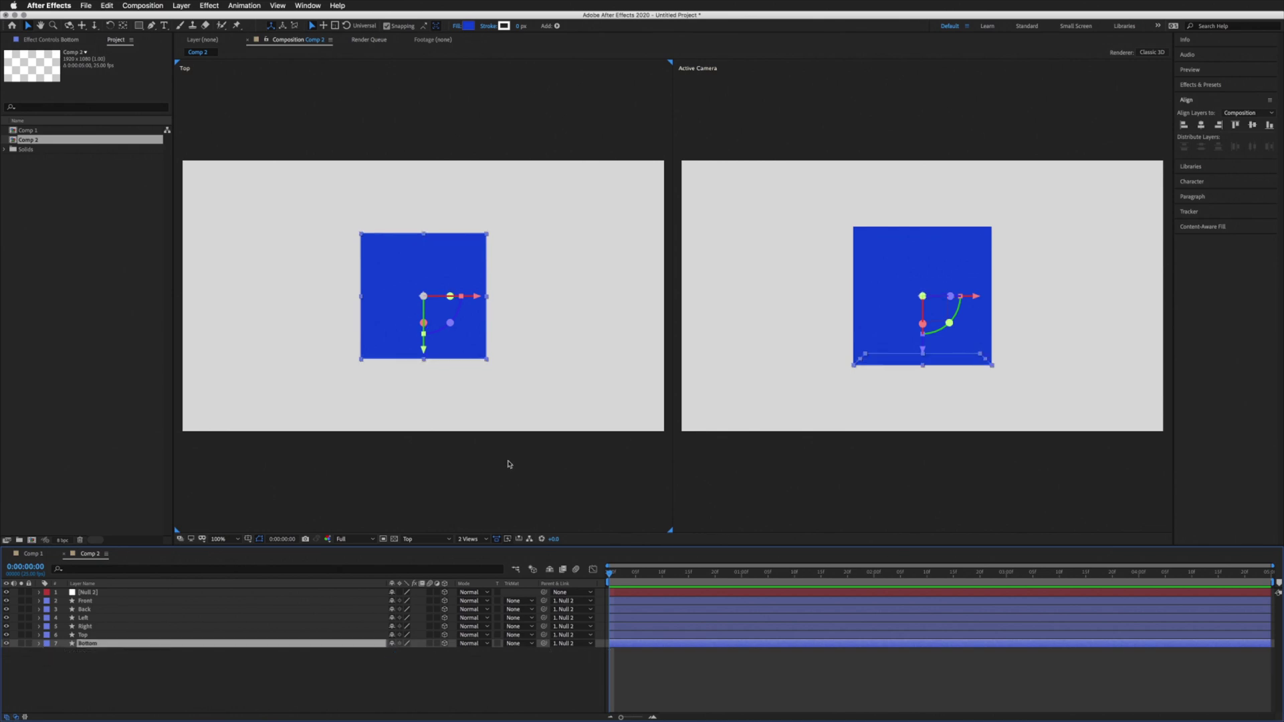
# Step: Tilt Null 2's Orientation to about 29°, 29°, 0° so the cube shows three faces
pyautogui.click(104, 595)
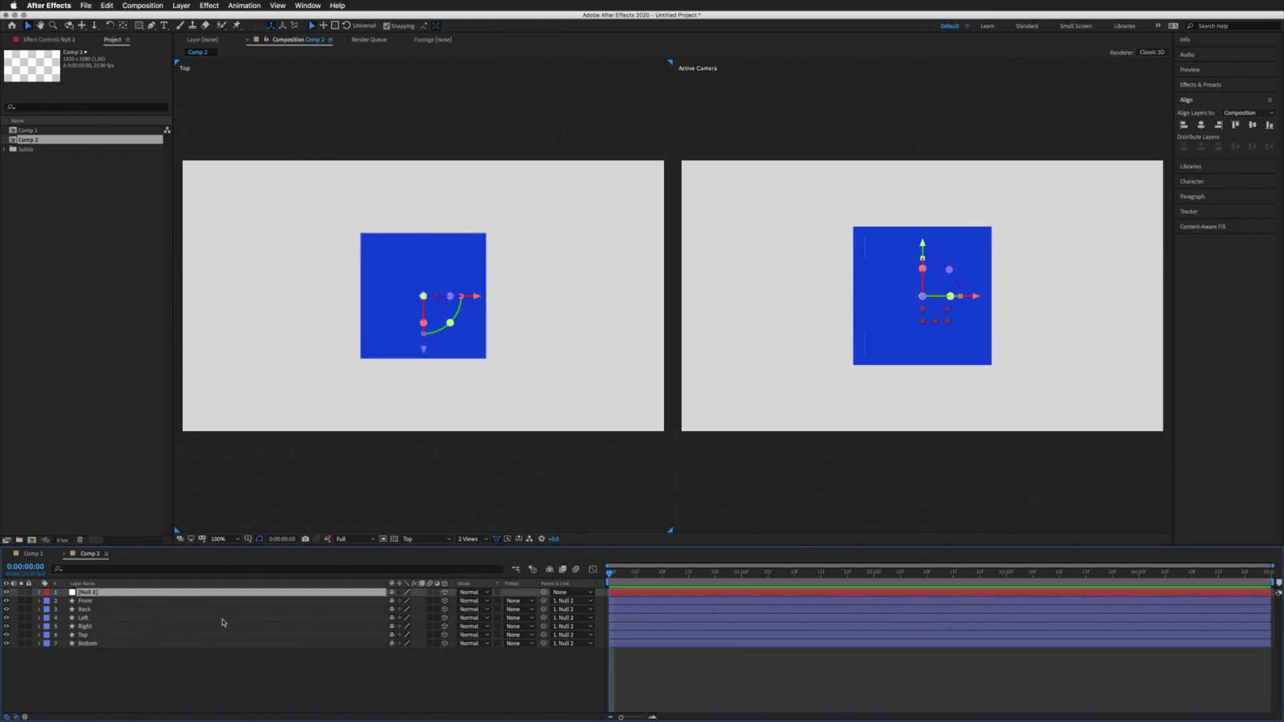
pyautogui.press('r')
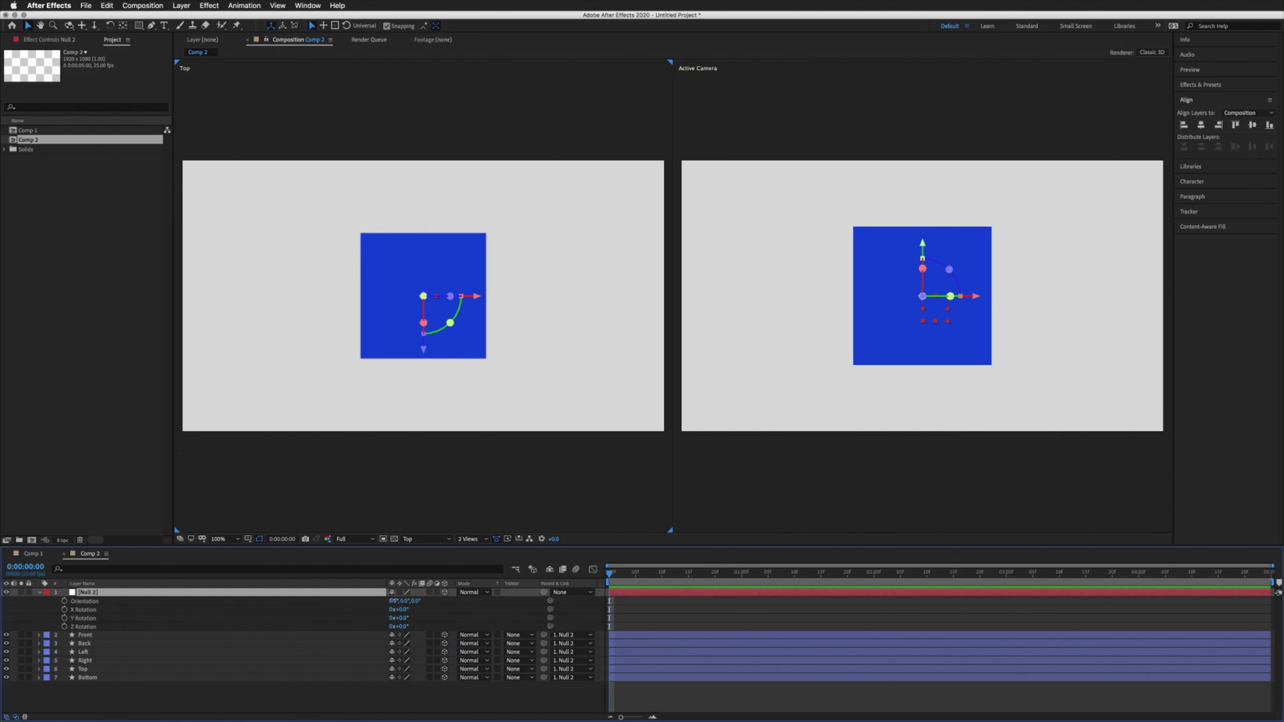
pyautogui.moveTo(394, 601); pyautogui.dragTo(409, 622)
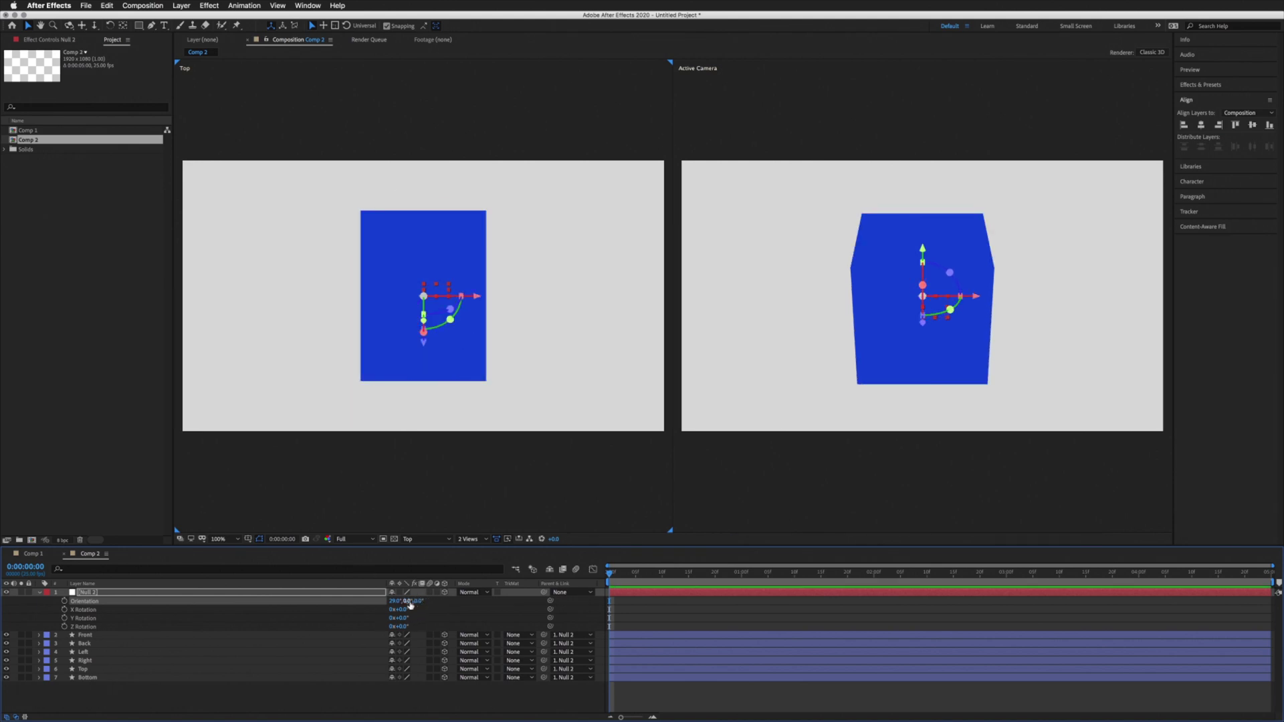
pyautogui.moveTo(461, 297); pyautogui.dragTo(463, 317)
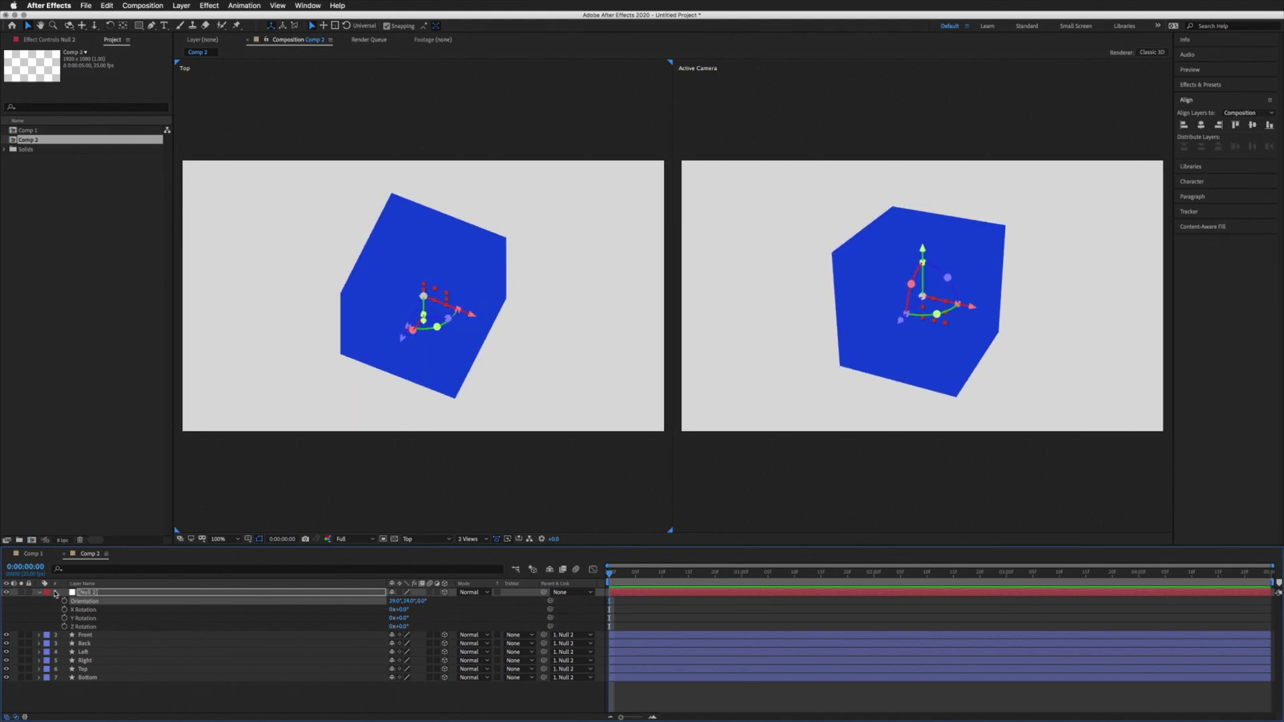
pyautogui.click(39, 592)
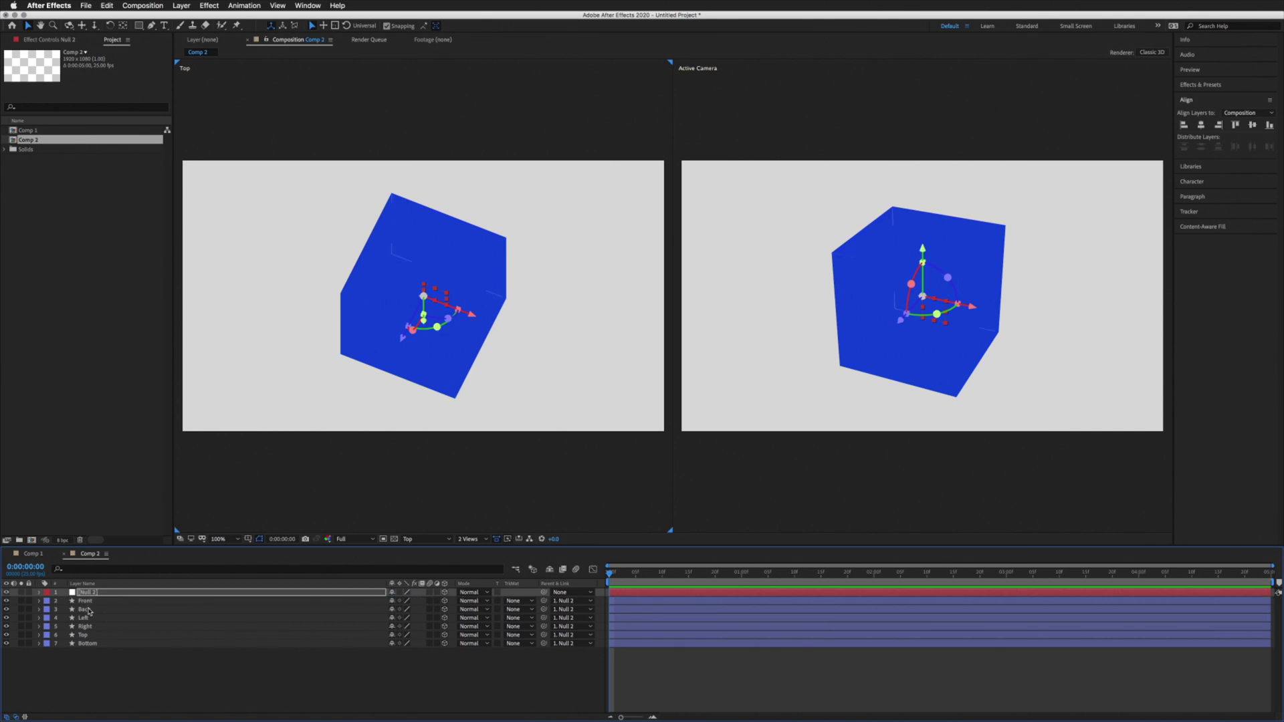
# Step: Give the Left and Right faces a brighter blue fill, 234DE7
pyautogui.click(86, 601)
pyautogui.click(89, 609)
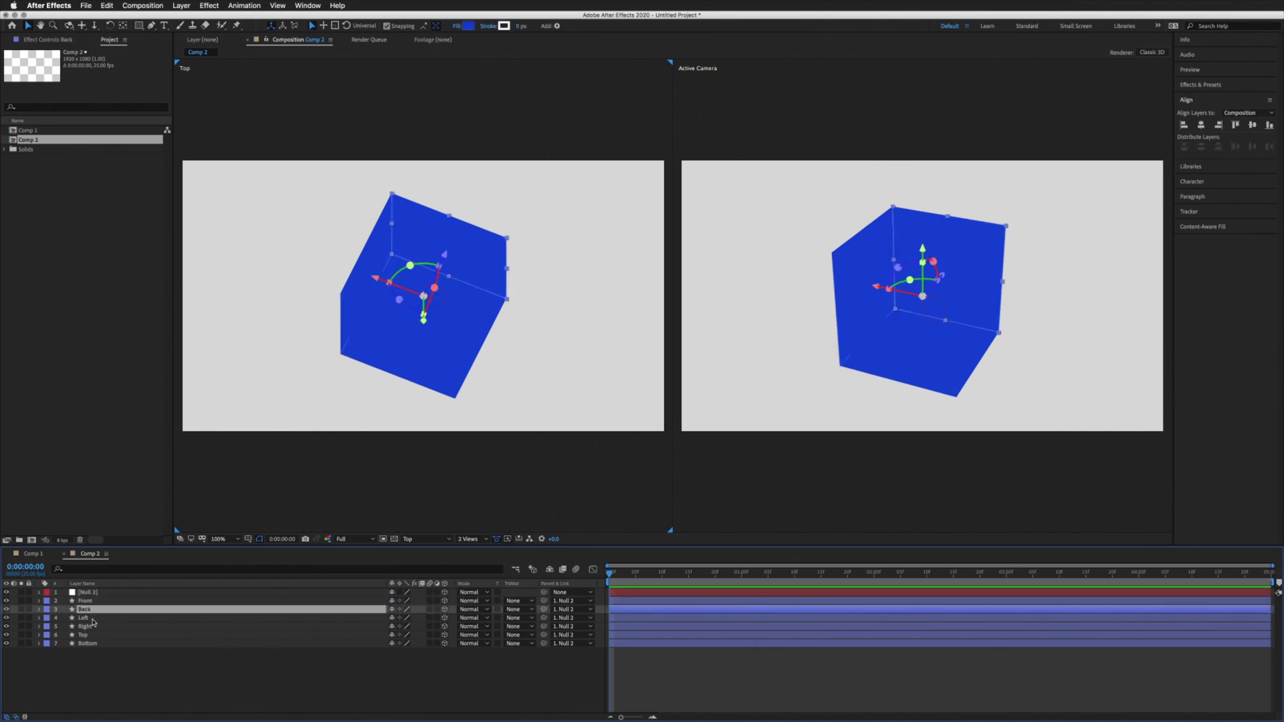
pyautogui.click(93, 620)
pyautogui.keyDown('shift'); pyautogui.click(96, 627); pyautogui.keyUp('shift')
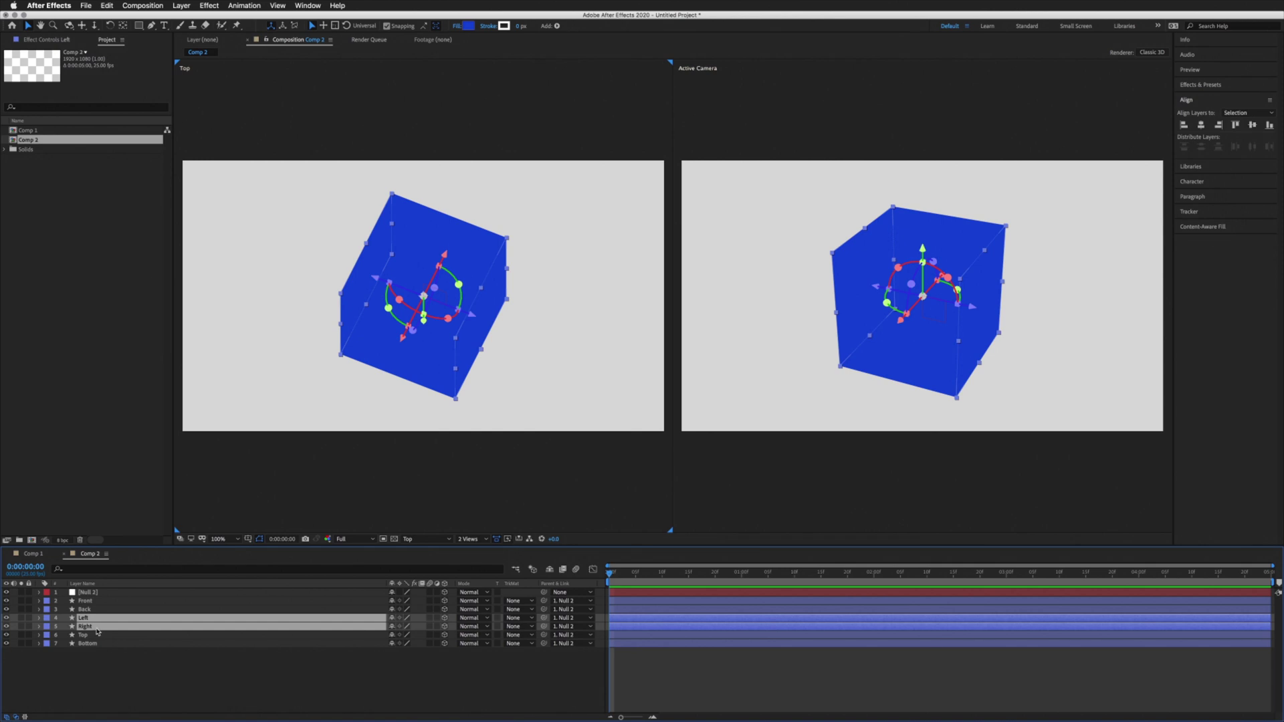
pyautogui.click(468, 26)
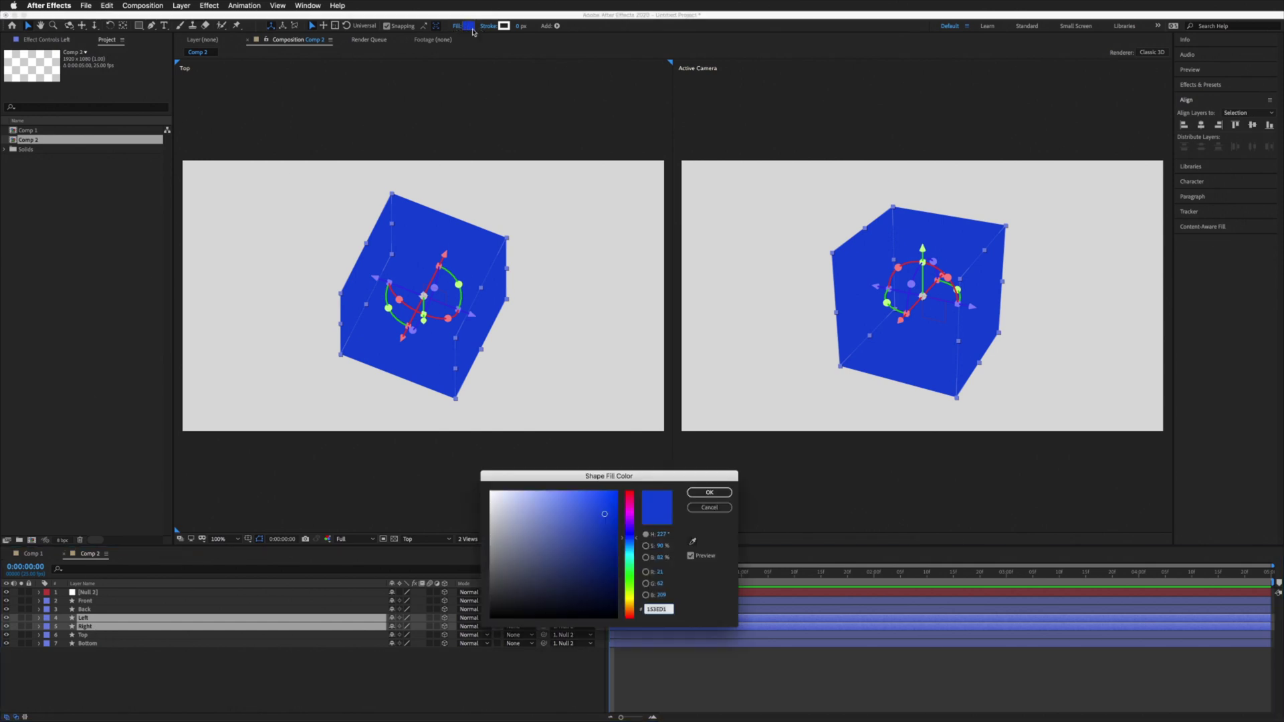
pyautogui.click(599, 502)
pyautogui.click(709, 493)
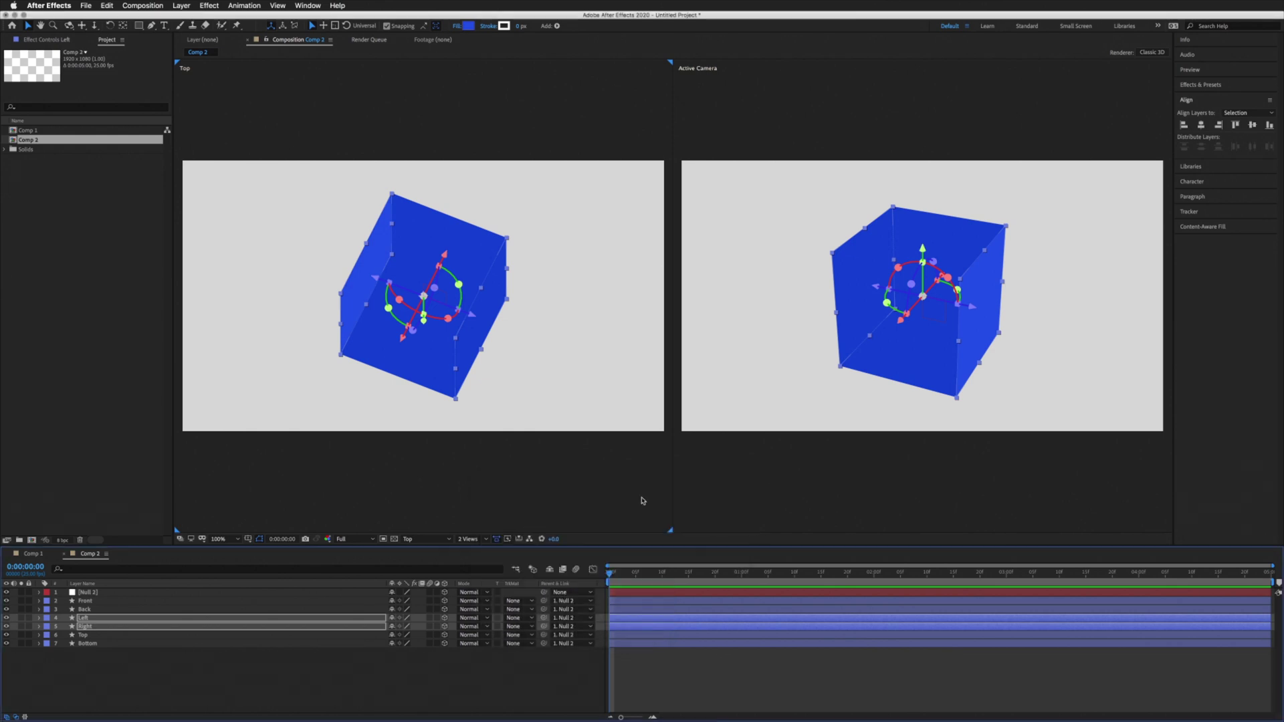
# Step: Give the Top and Bottom faces a darker blue fill, 0F33B4, then deselect all
pyautogui.click(94, 636)
pyautogui.keyDown('shift'); pyautogui.click(99, 643); pyautogui.keyUp('shift')
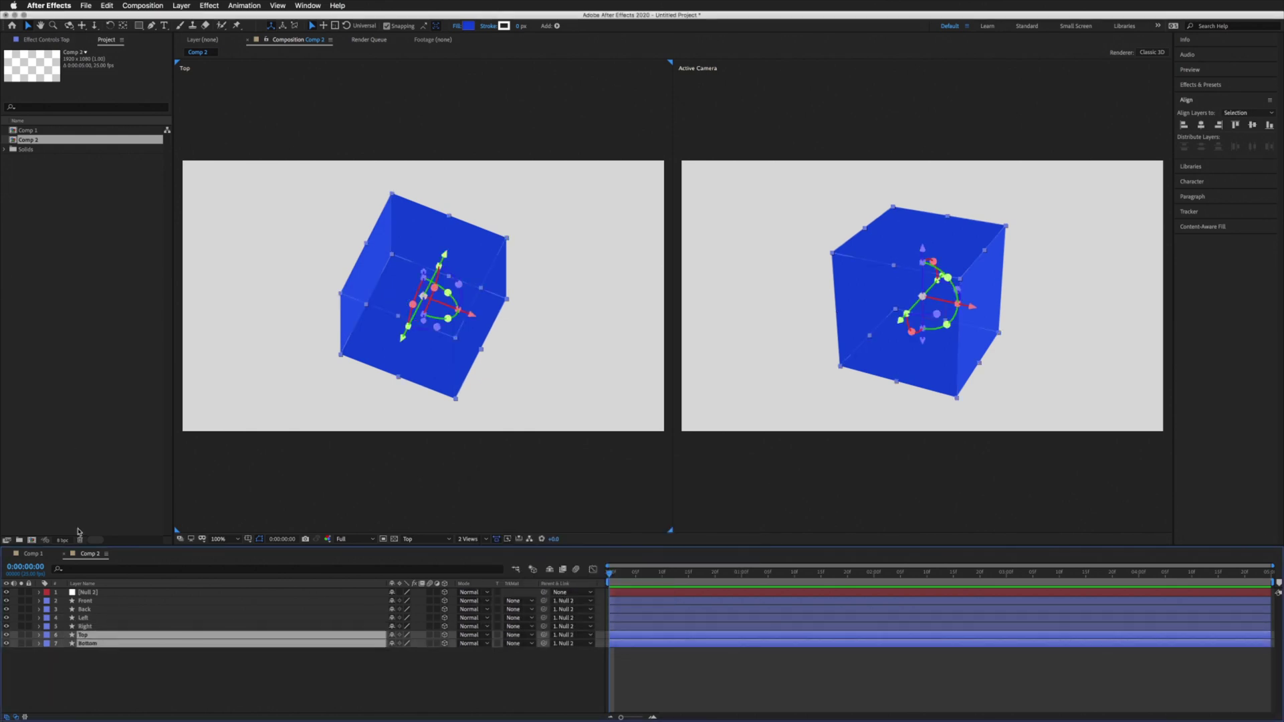
pyautogui.click(470, 26)
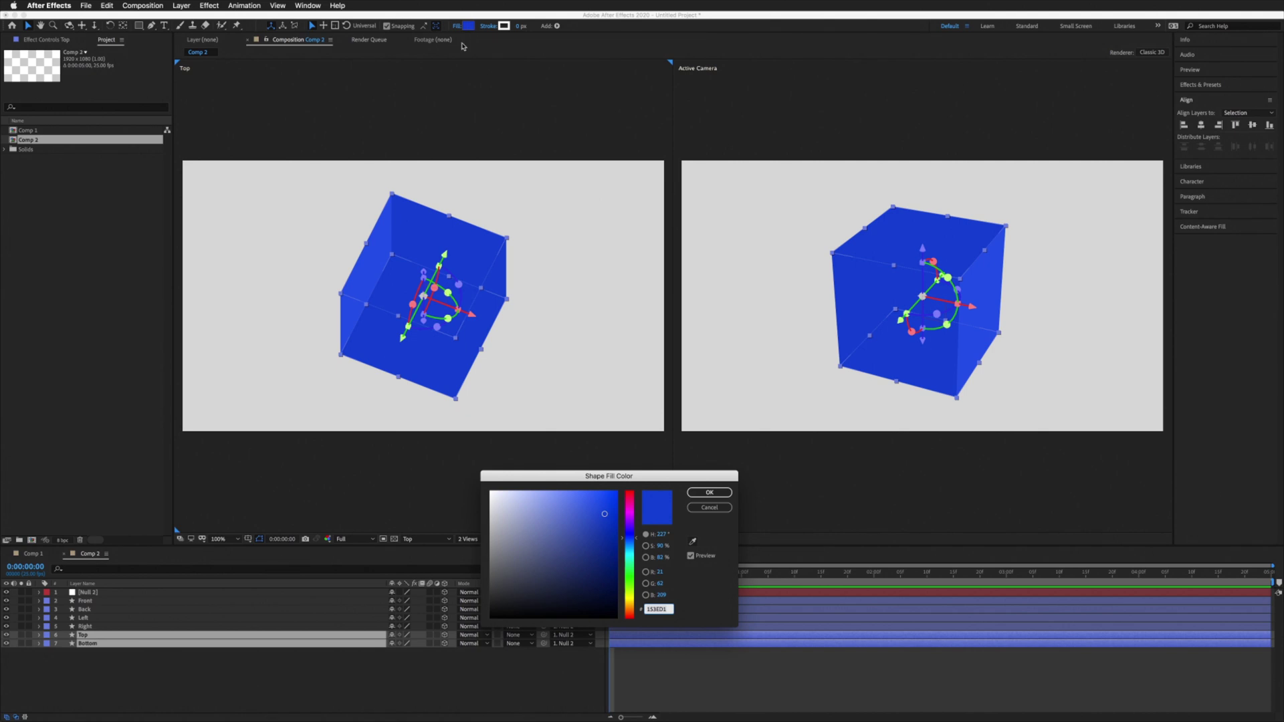
pyautogui.moveTo(615, 507)
pyautogui.mouseDown()
pyautogui.moveTo(610, 542)
pyautogui.moveTo(607, 528)
pyautogui.mouseUp()
pyautogui.click(711, 493)
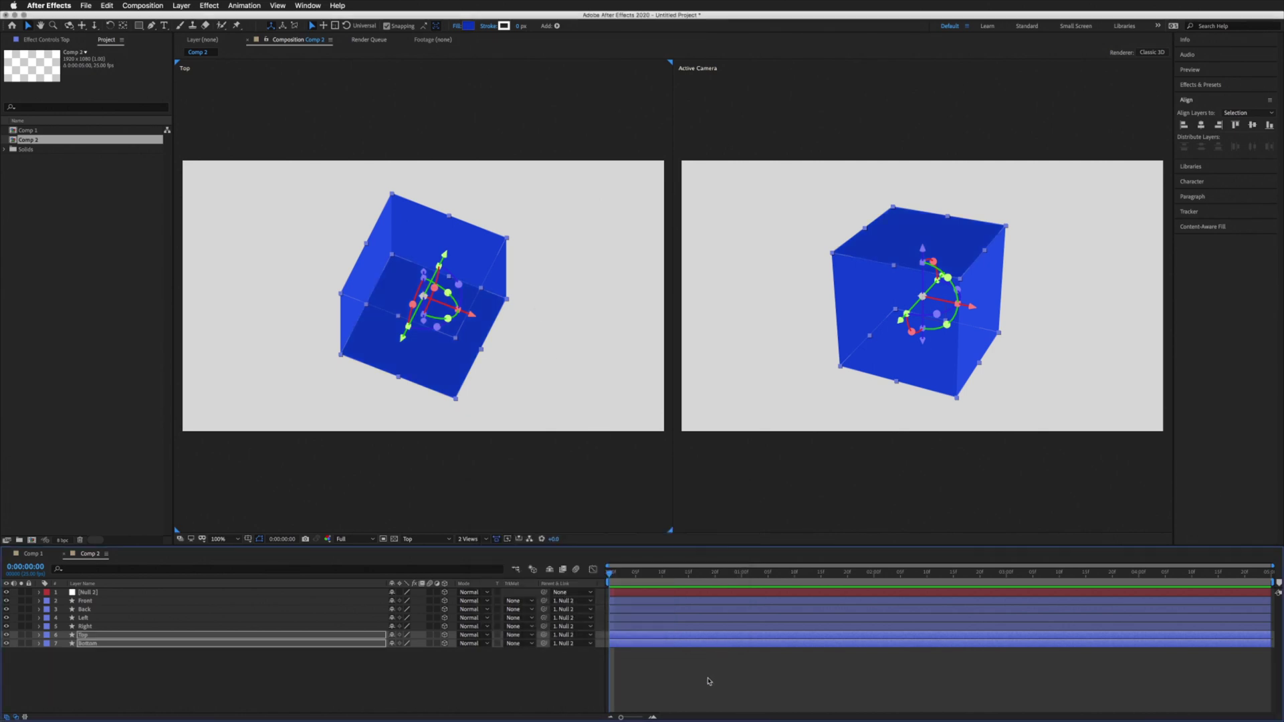
pyautogui.press('F2')
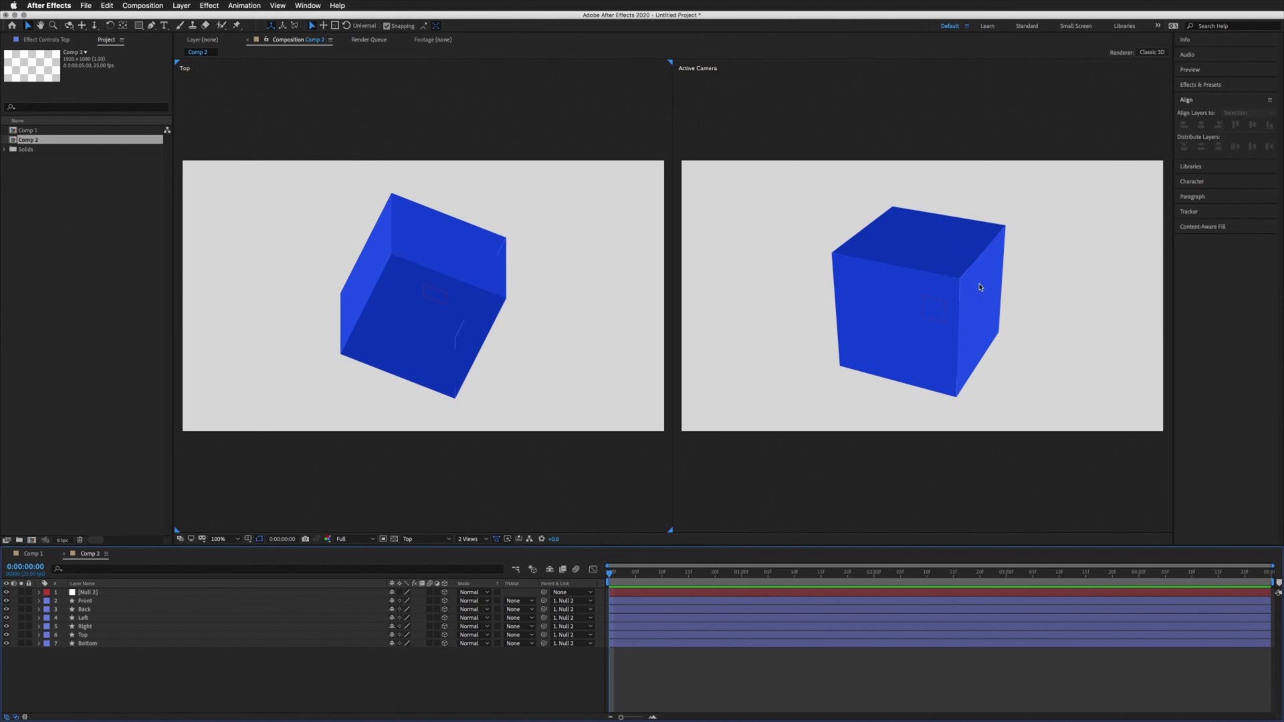
# Step: Scrub Null 2's Orientation to about 45°, 65°, 315° for a steeper cube angle
pyautogui.click(95, 594)
pyautogui.press('r')
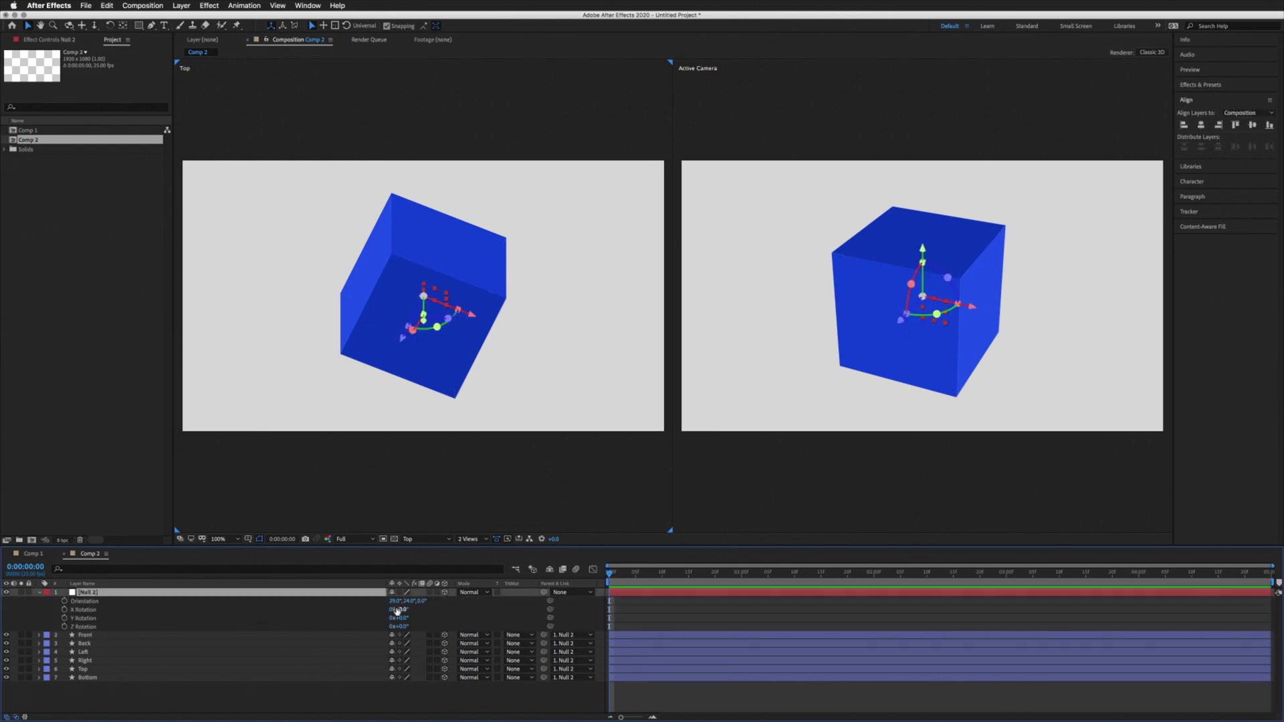
pyautogui.moveTo(401, 601)
pyautogui.mouseDown()
pyautogui.moveTo(439, 598)
pyautogui.moveTo(399, 604)
pyautogui.mouseUp()
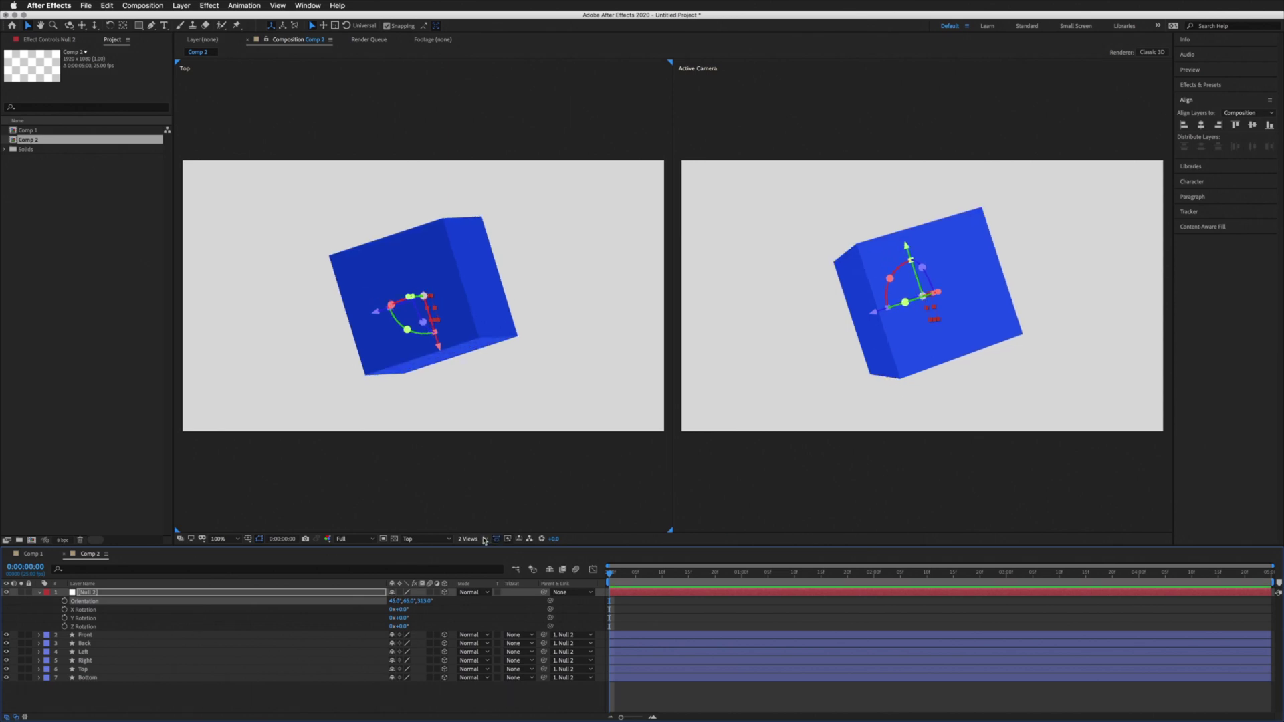
# Step: Switch to a single Active Camera view and reset Null 2's Orientation to 0°, 0°, 0°
pyautogui.click(486, 538)
pyautogui.click(489, 553)
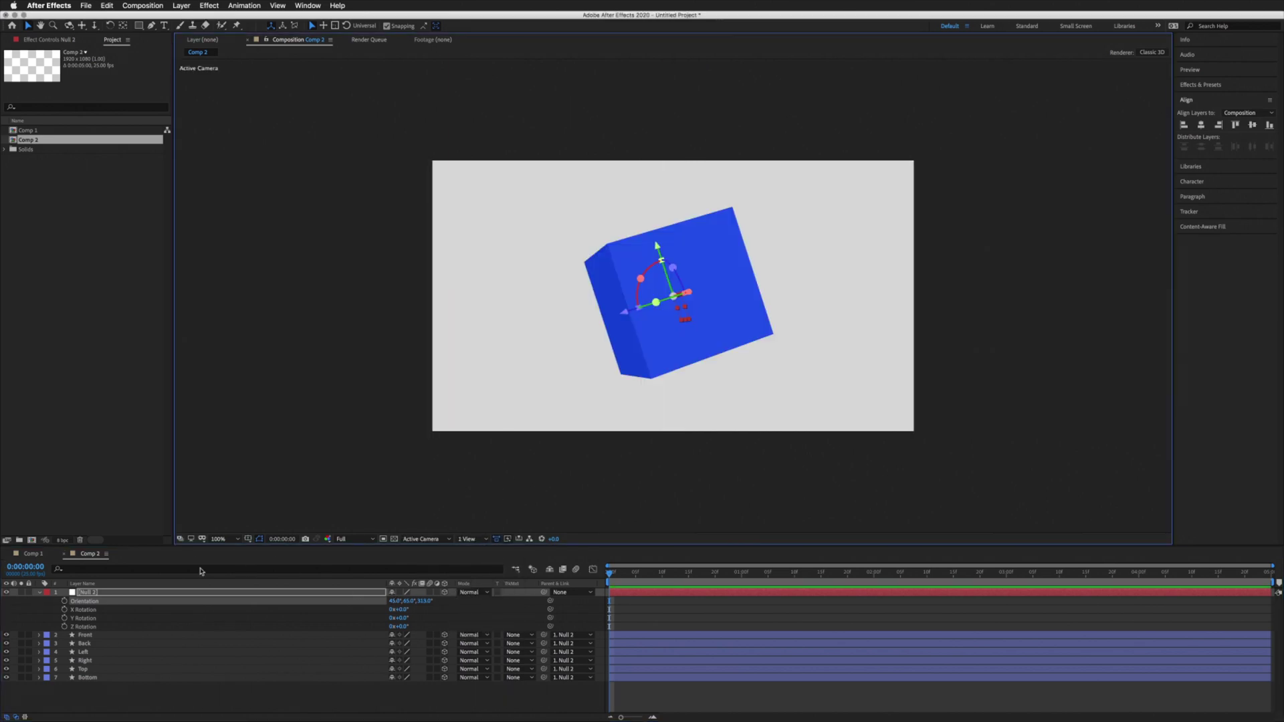
pyautogui.click(86, 593)
pyautogui.click(394, 600)
pyautogui.write('0')
pyautogui.press('Tab')
pyautogui.write('0')
pyautogui.press('Tab')
pyautogui.write('0')
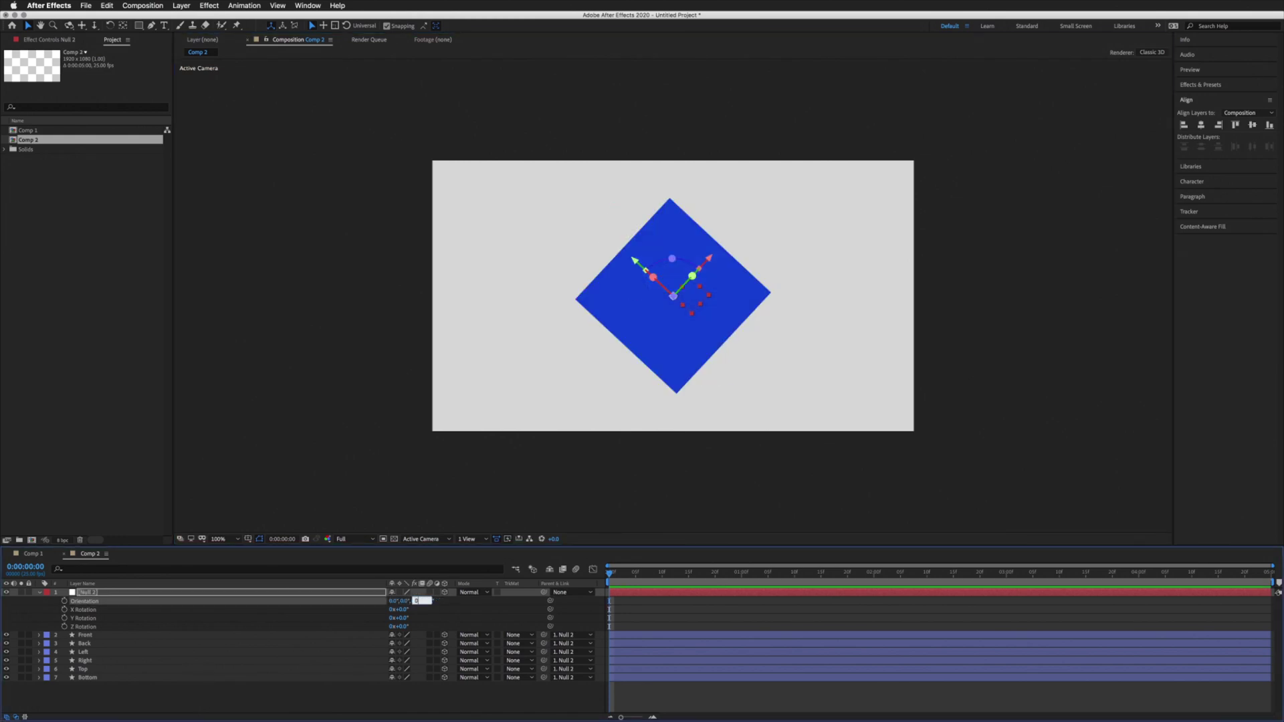
pyautogui.press('Return')
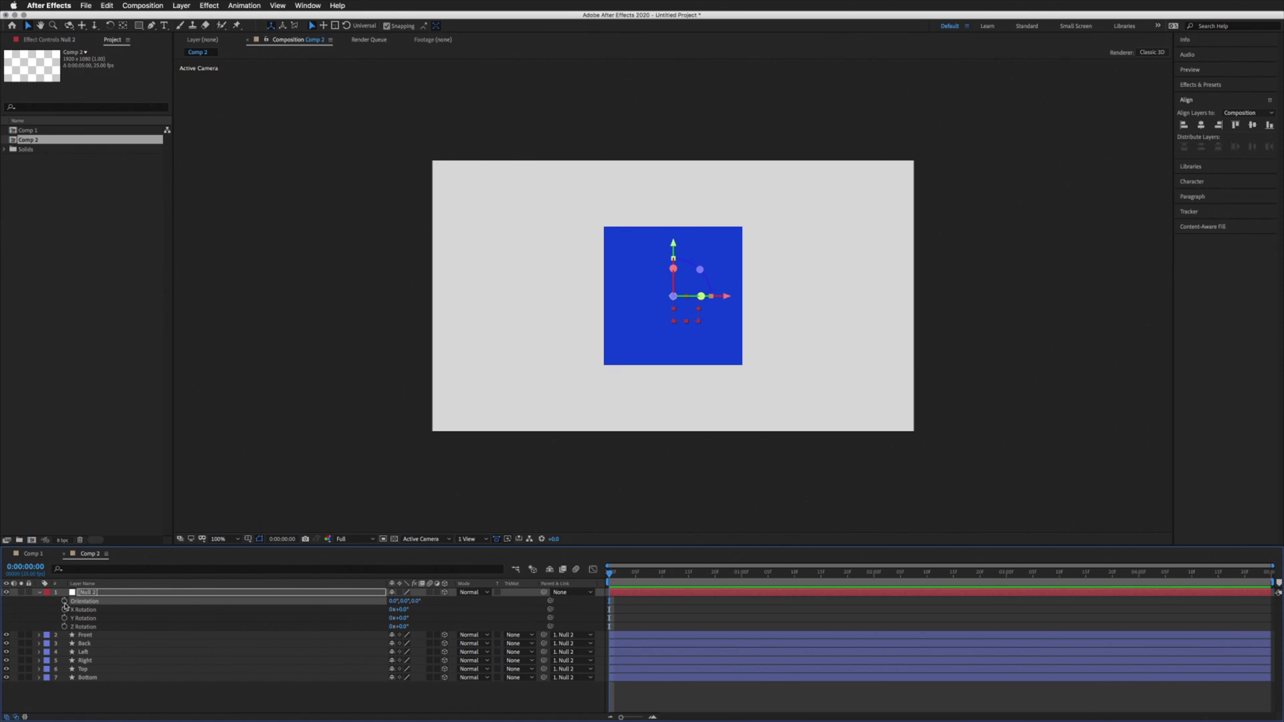
# Step: Keyframe Orientation at the start and turn X to 90° at 0:00:00:18
pyautogui.click(64, 601)
pyautogui.click(619, 574)
pyautogui.moveTo(396, 601); pyautogui.dragTo(436, 598)
# Step: Confirm the 90° value and apply Easy Ease to both Orientation keyframes
pyautogui.click(398, 602)
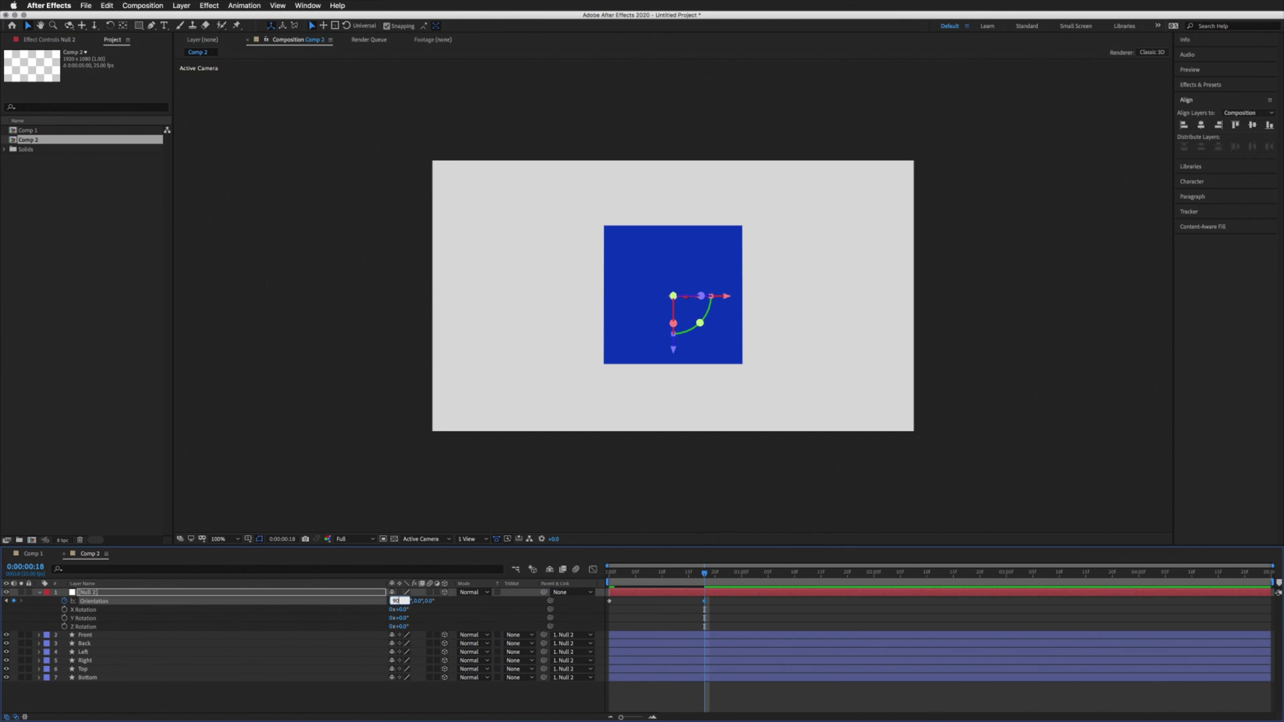
pyautogui.press('Return')
pyautogui.rightClick(709, 607)
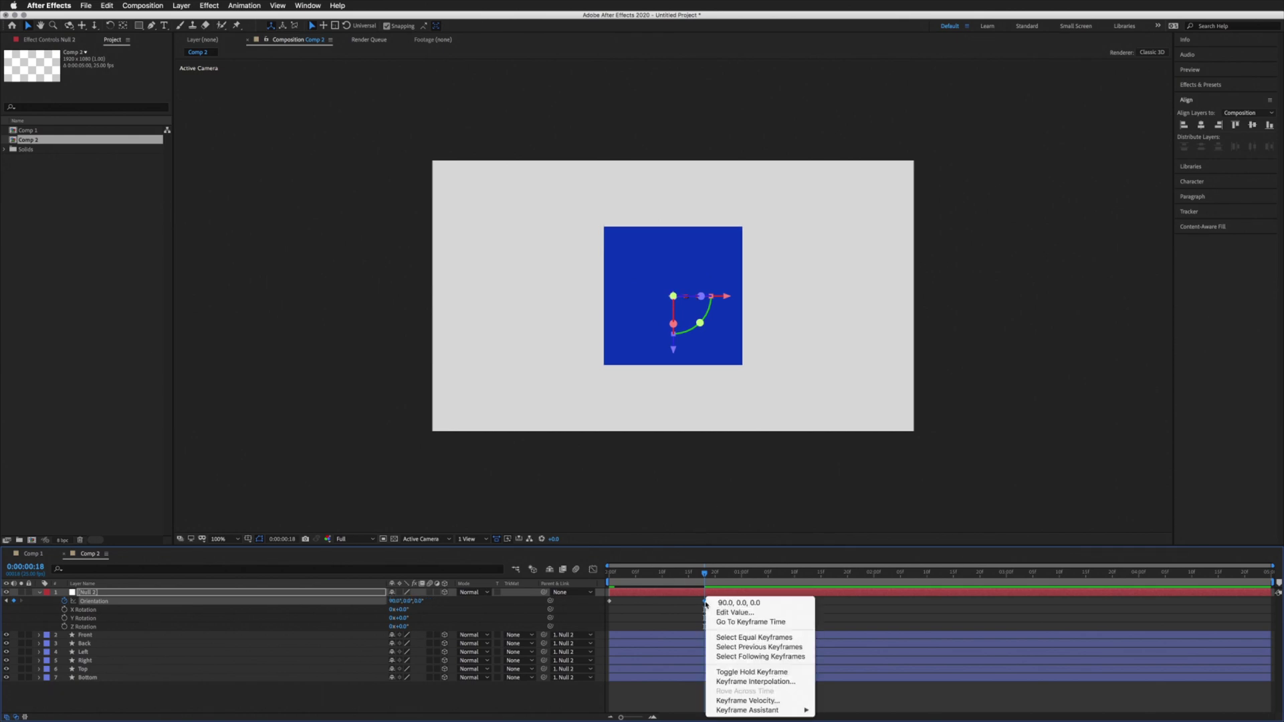
pyautogui.moveTo(756, 710)
pyautogui.click(844, 662)
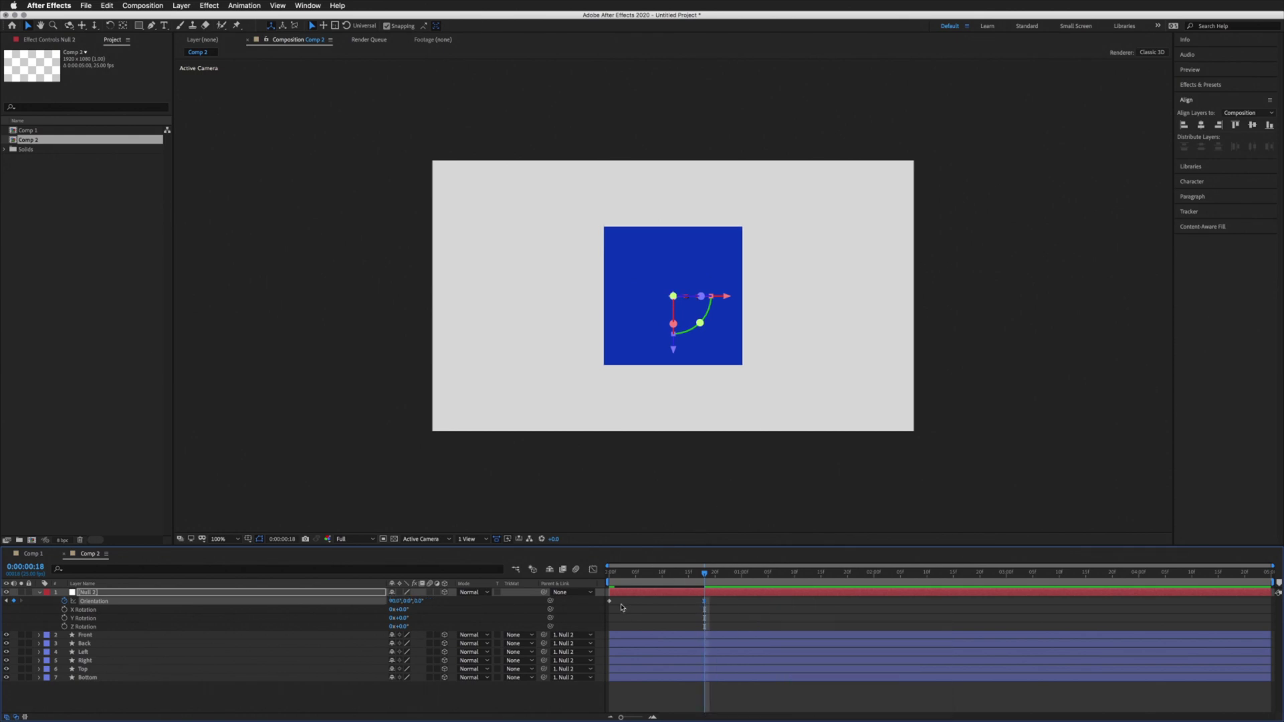
pyautogui.rightClick(609, 603)
pyautogui.moveTo(669, 710)
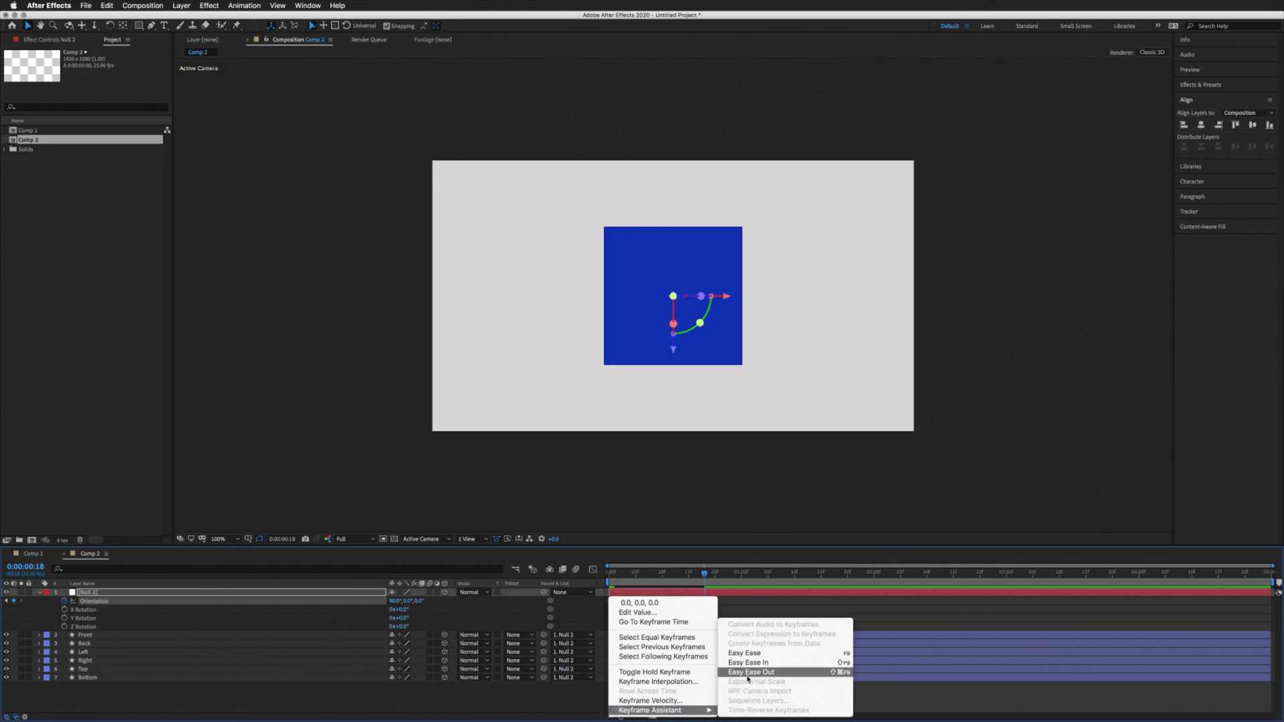
pyautogui.click(742, 671)
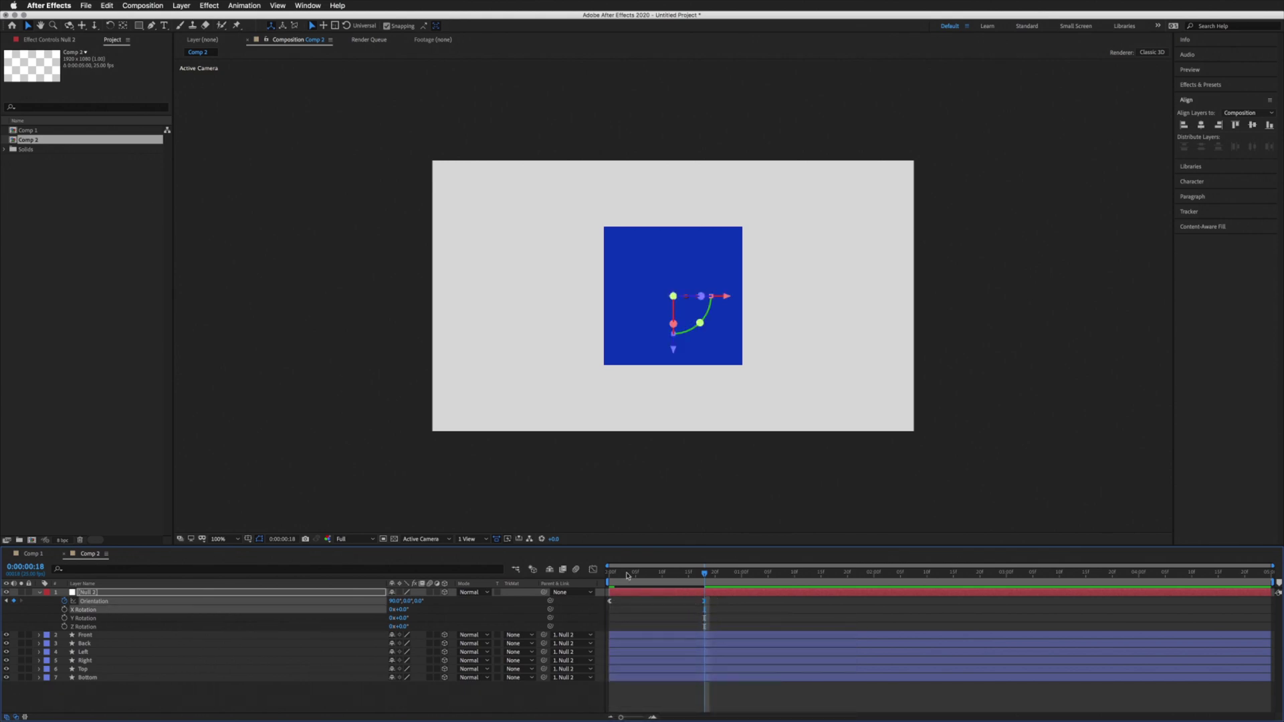
# Step: Stretch the easing influence to about 84% in the Graph Editor and preview to 0:00:01:16
pyautogui.click(593, 570)
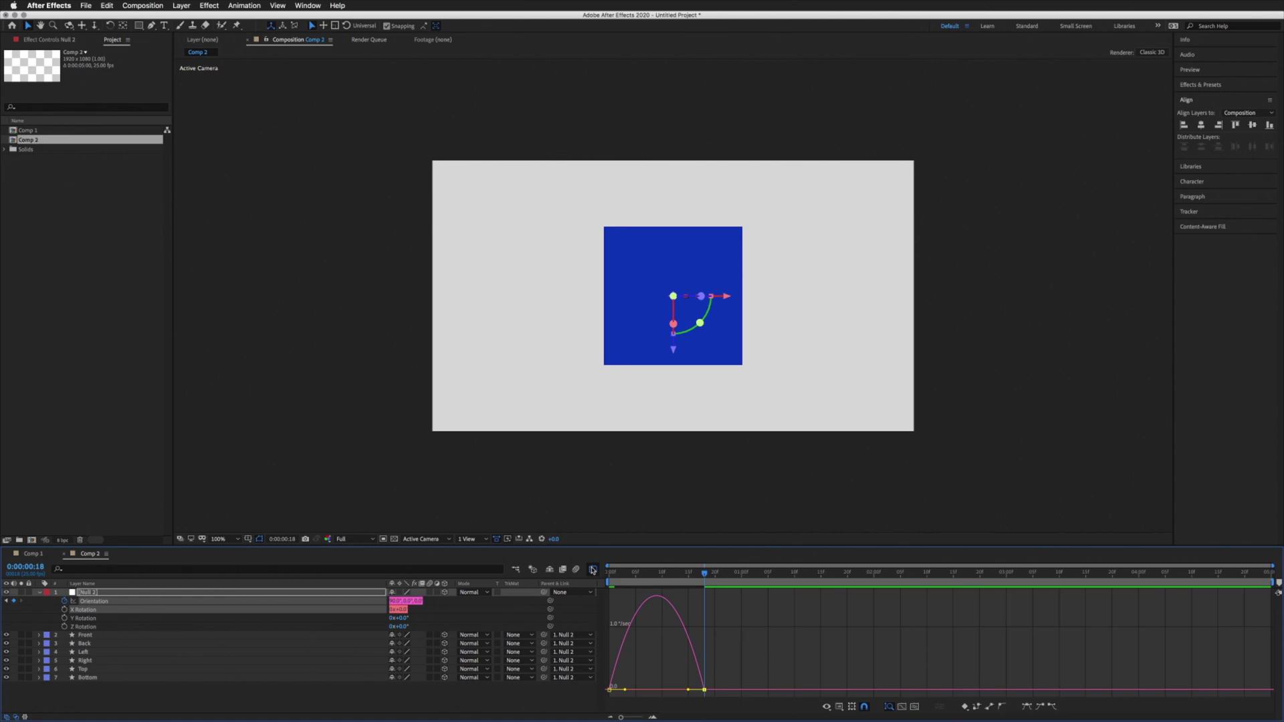
pyautogui.moveTo(689, 692); pyautogui.dragTo(637, 693)
pyautogui.click(593, 570)
pyautogui.press('Home')
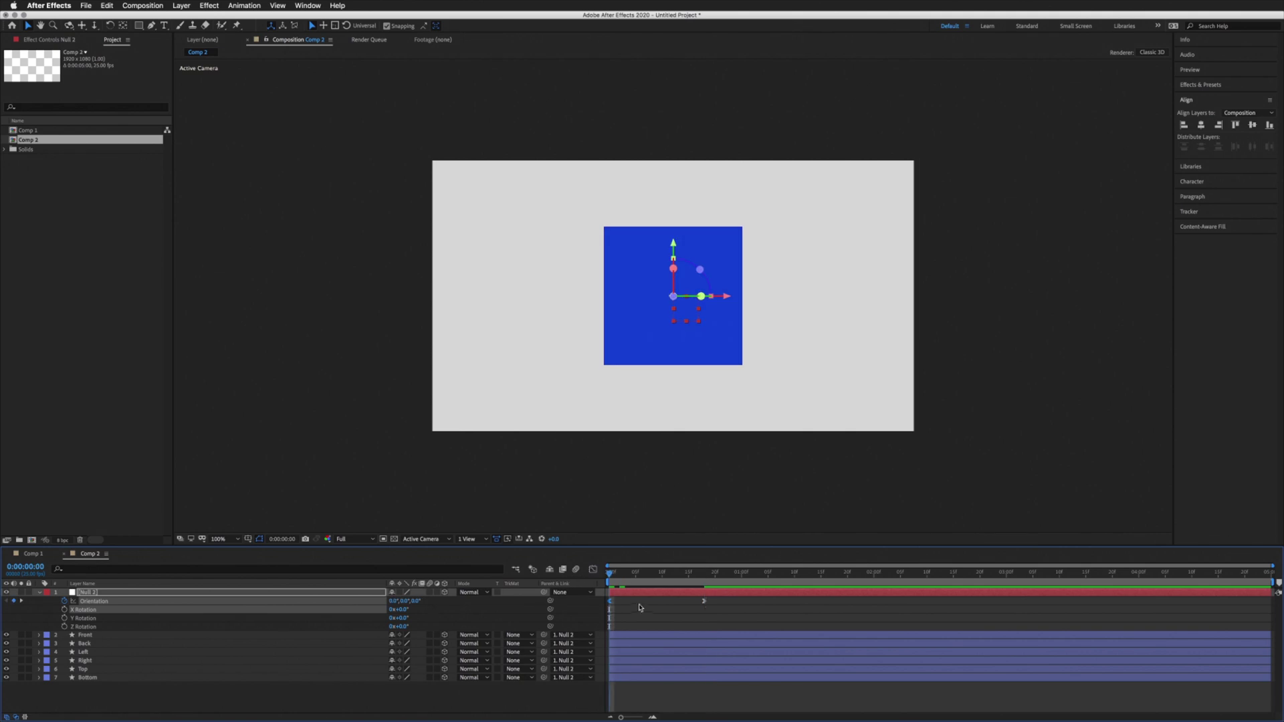
pyautogui.click(639, 610)
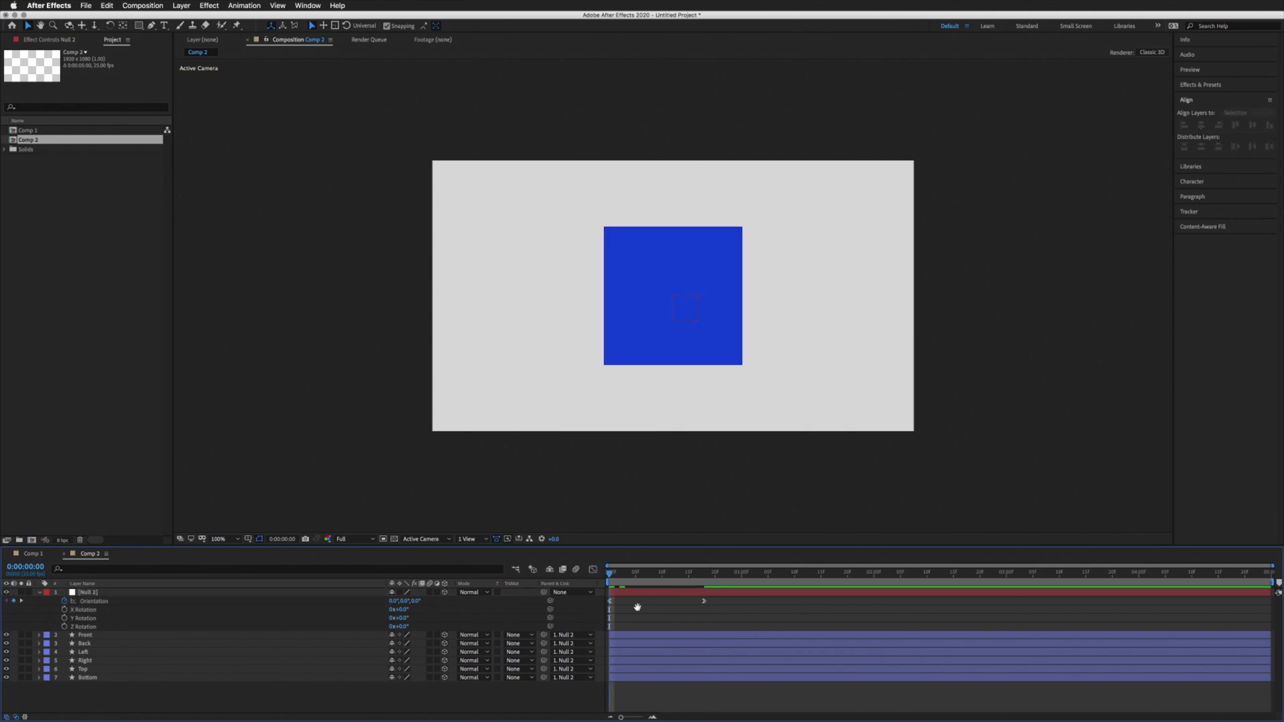
pyautogui.press('space')
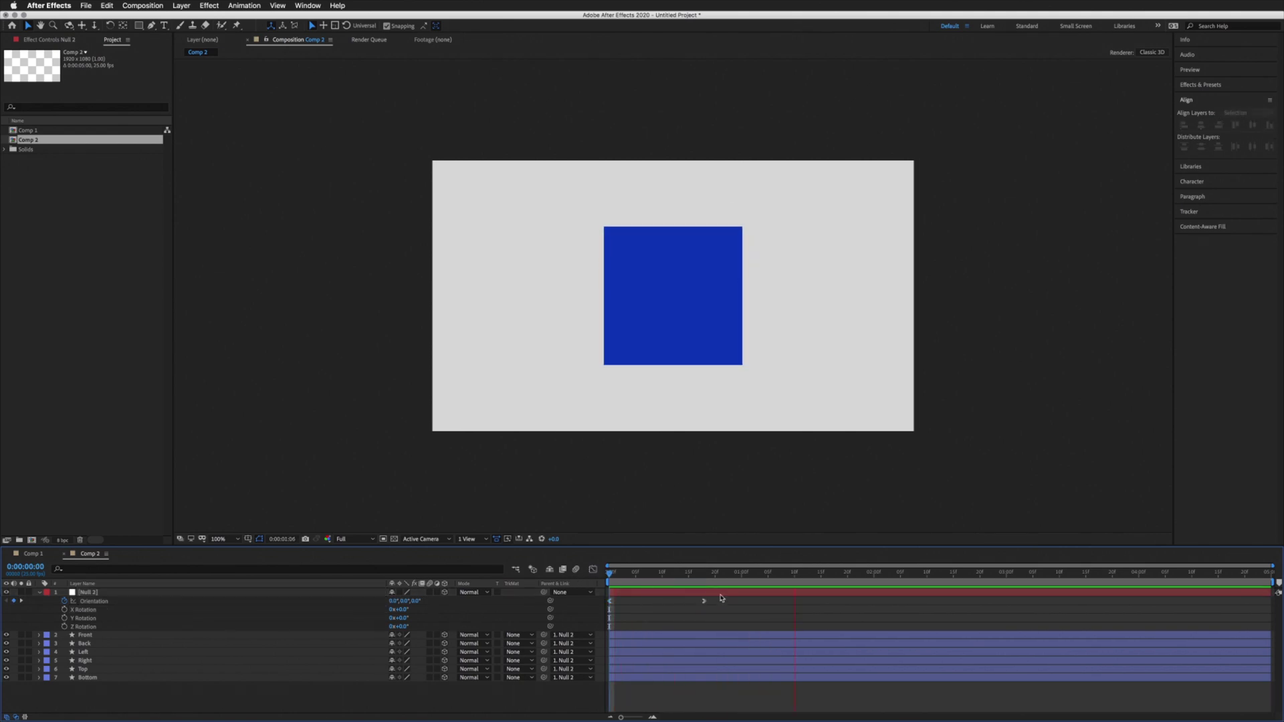
pyautogui.press('space')
# Step: Add an Orientation keyframe at 0:00:01:16 and set 90°, 90°, 180° at 0:00:02:12
pyautogui.click(13, 601)
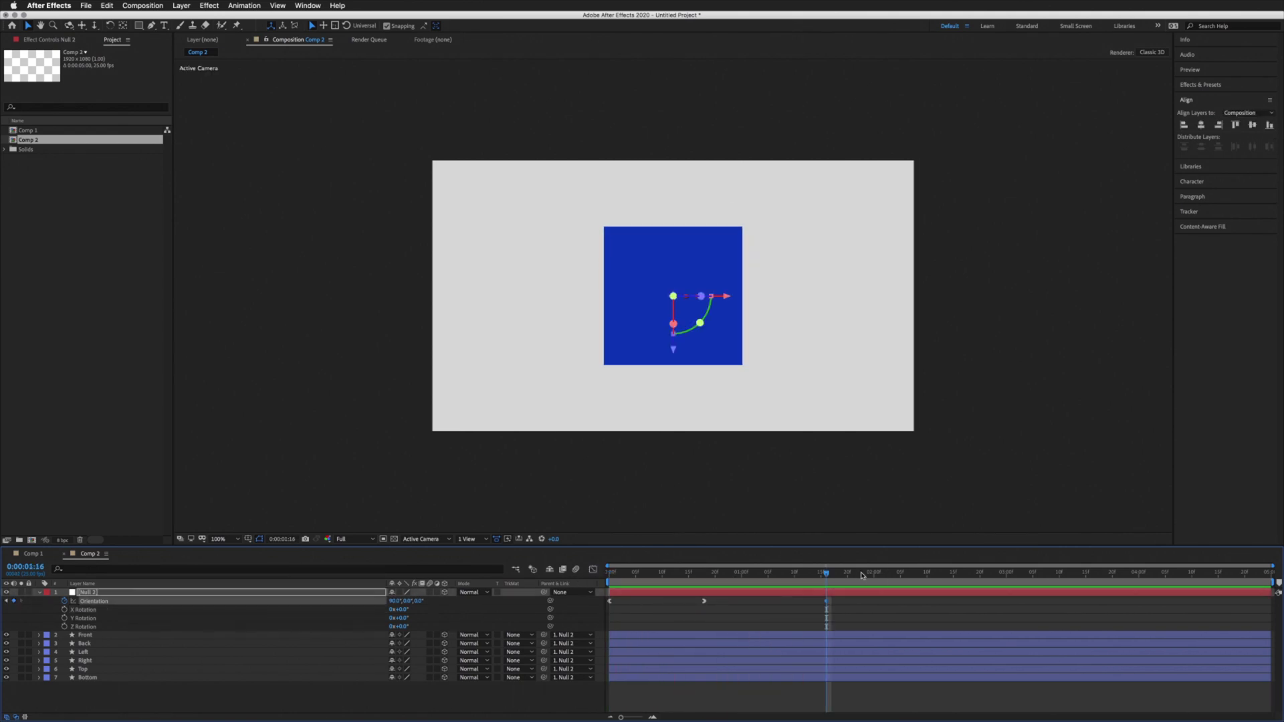
pyautogui.moveTo(827, 573); pyautogui.dragTo(937, 573)
pyautogui.moveTo(408, 601); pyautogui.dragTo(448, 601)
pyautogui.click(409, 600)
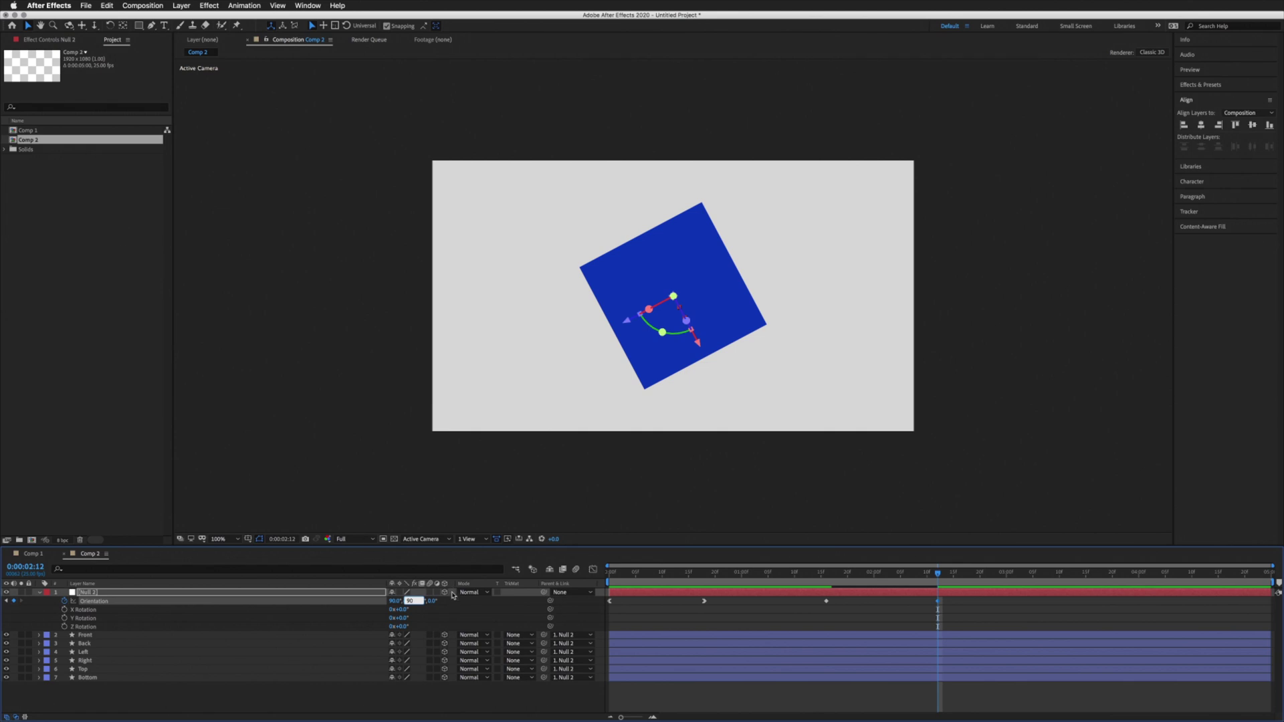
pyautogui.write('90')
pyautogui.press('Tab')
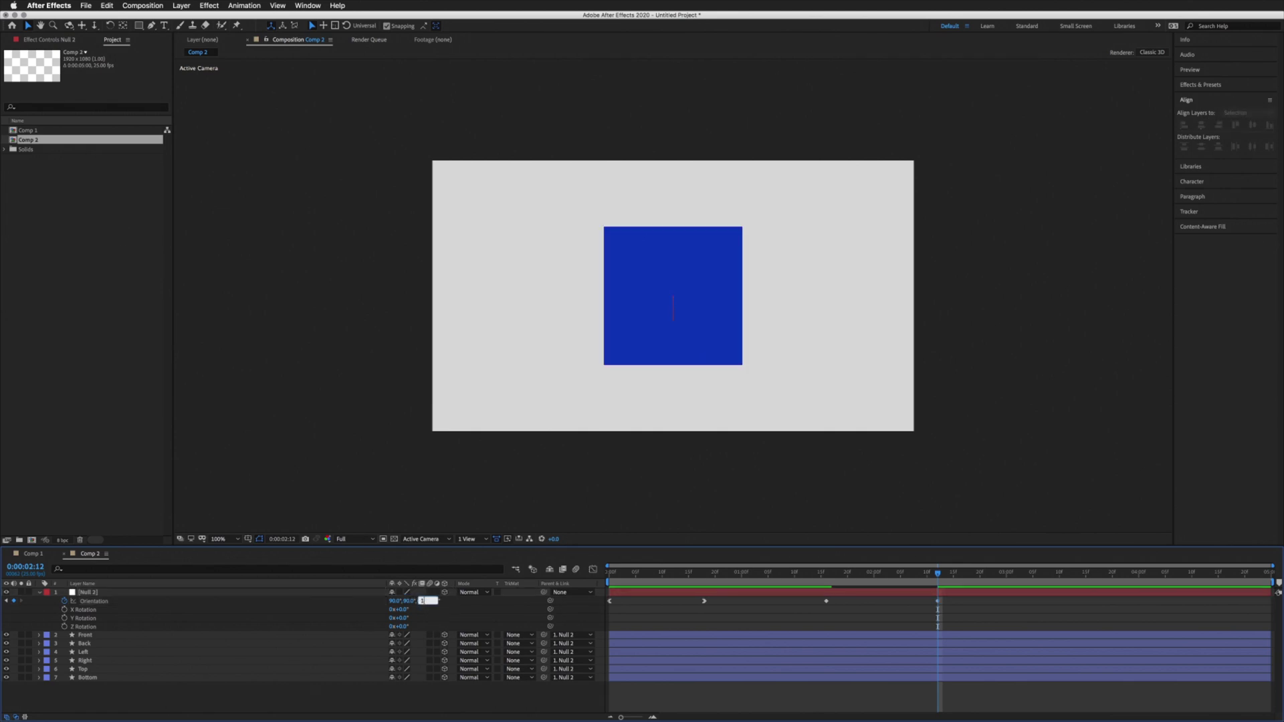
pyautogui.write('180')
pyautogui.press('Return')
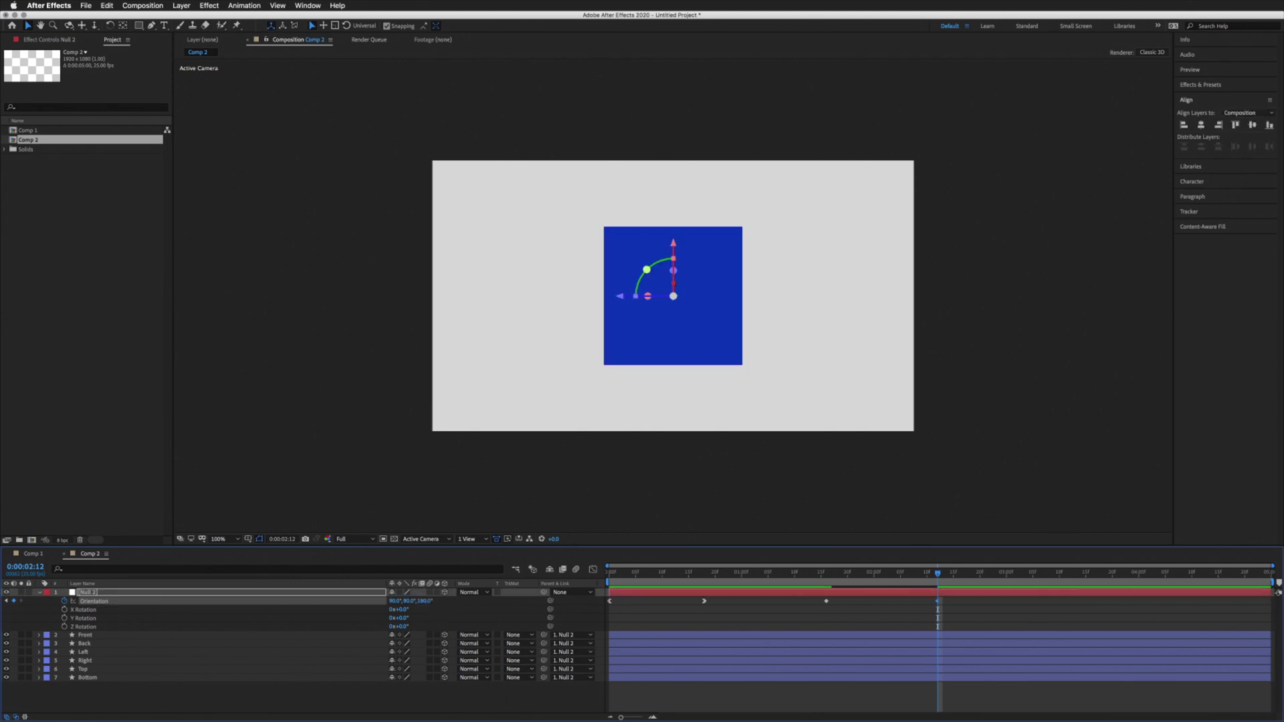
# Step: Ease into the 2:12 keyframe and ease out of the 1:16 keyframe
pyautogui.rightClick(937, 606)
pyautogui.moveTo(1016, 711)
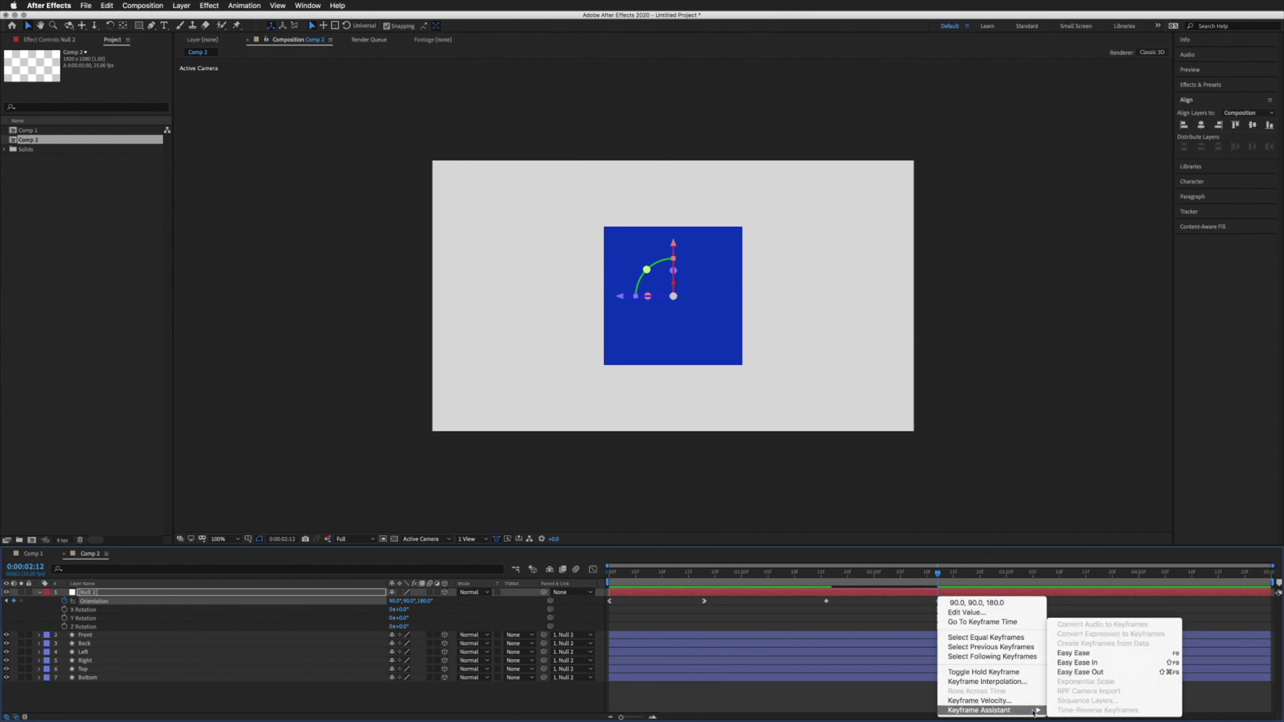
pyautogui.click(1090, 662)
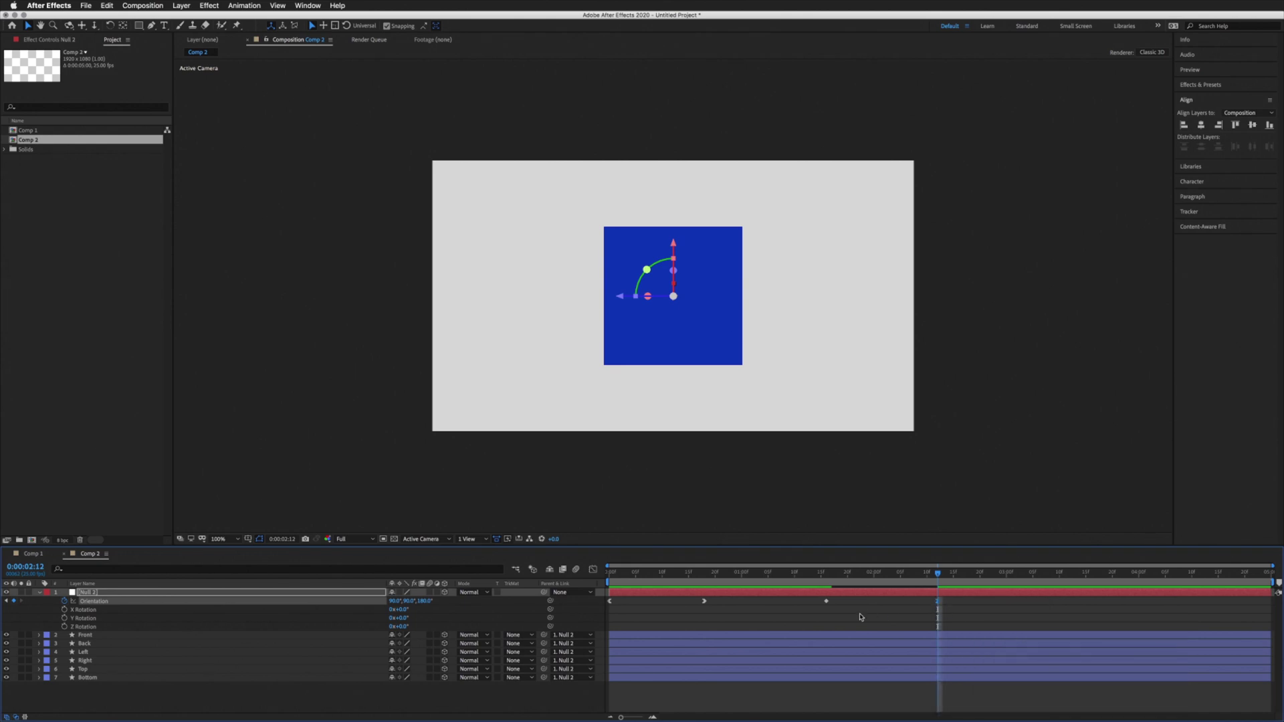
pyautogui.rightClick(827, 603)
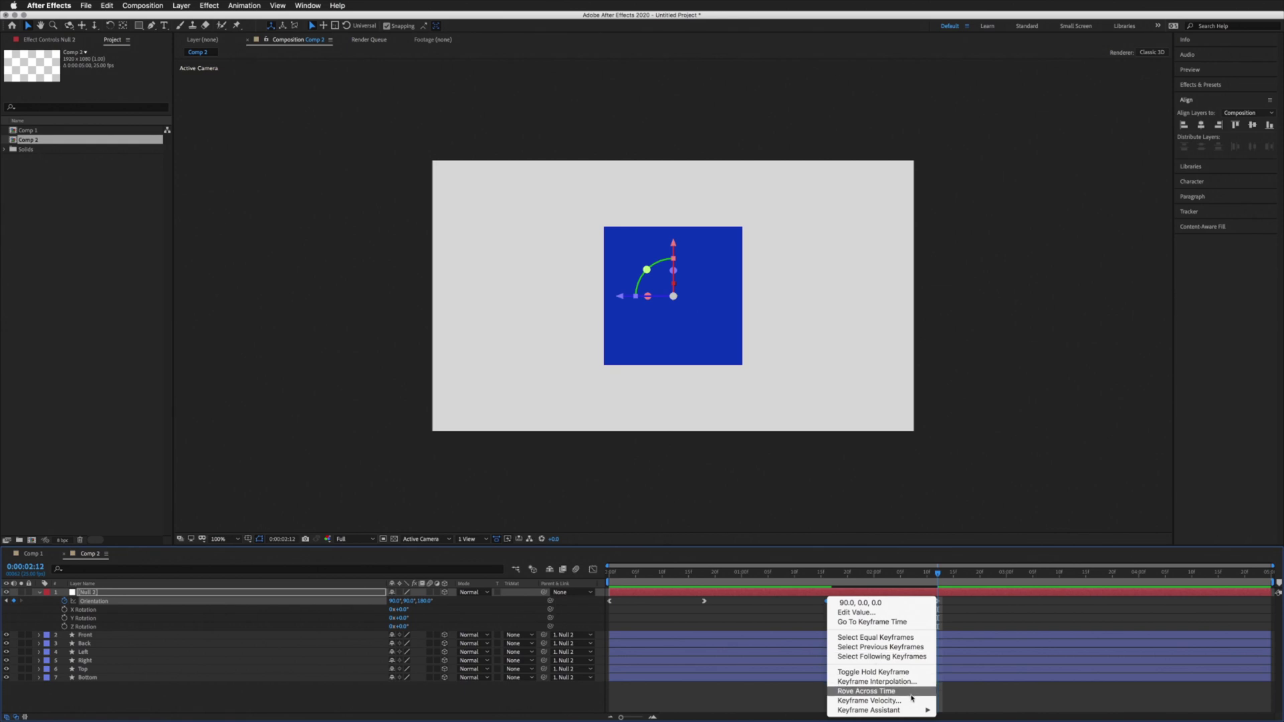
pyautogui.moveTo(917, 711)
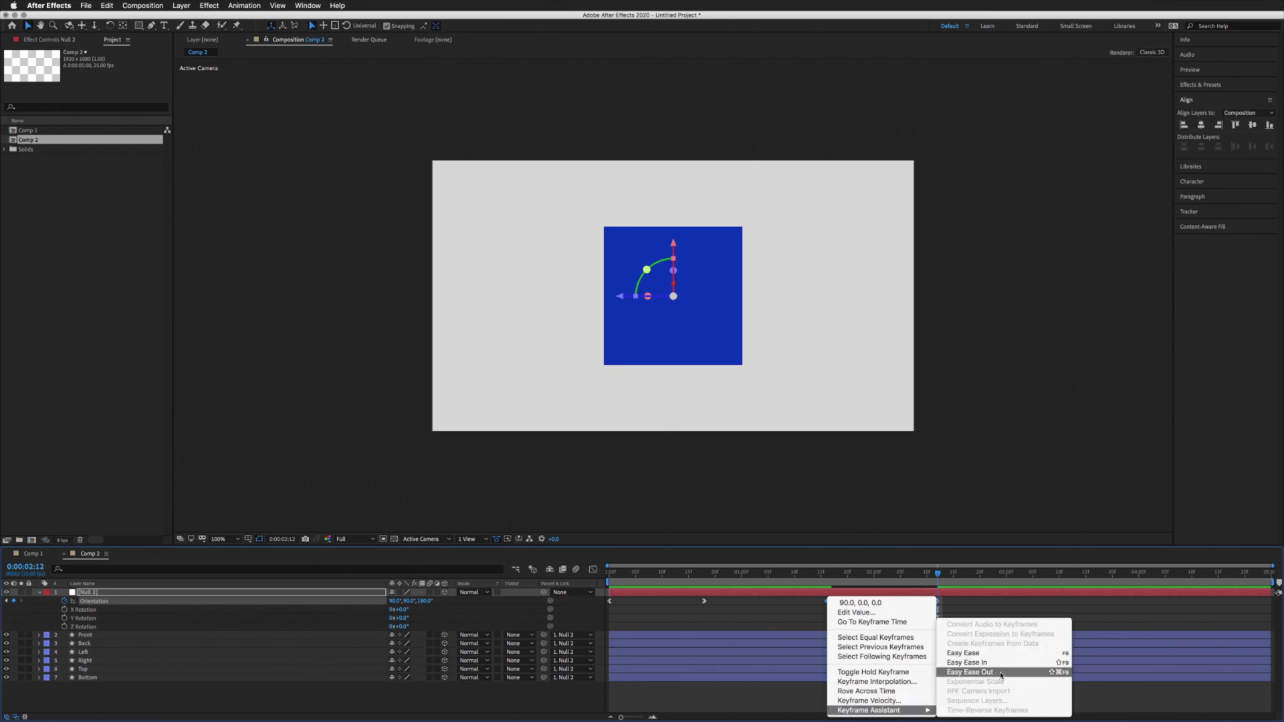
pyautogui.click(1002, 672)
# Step: Extend the second turn's easing influence, preview, and shift its keyframes earlier
pyautogui.click(593, 570)
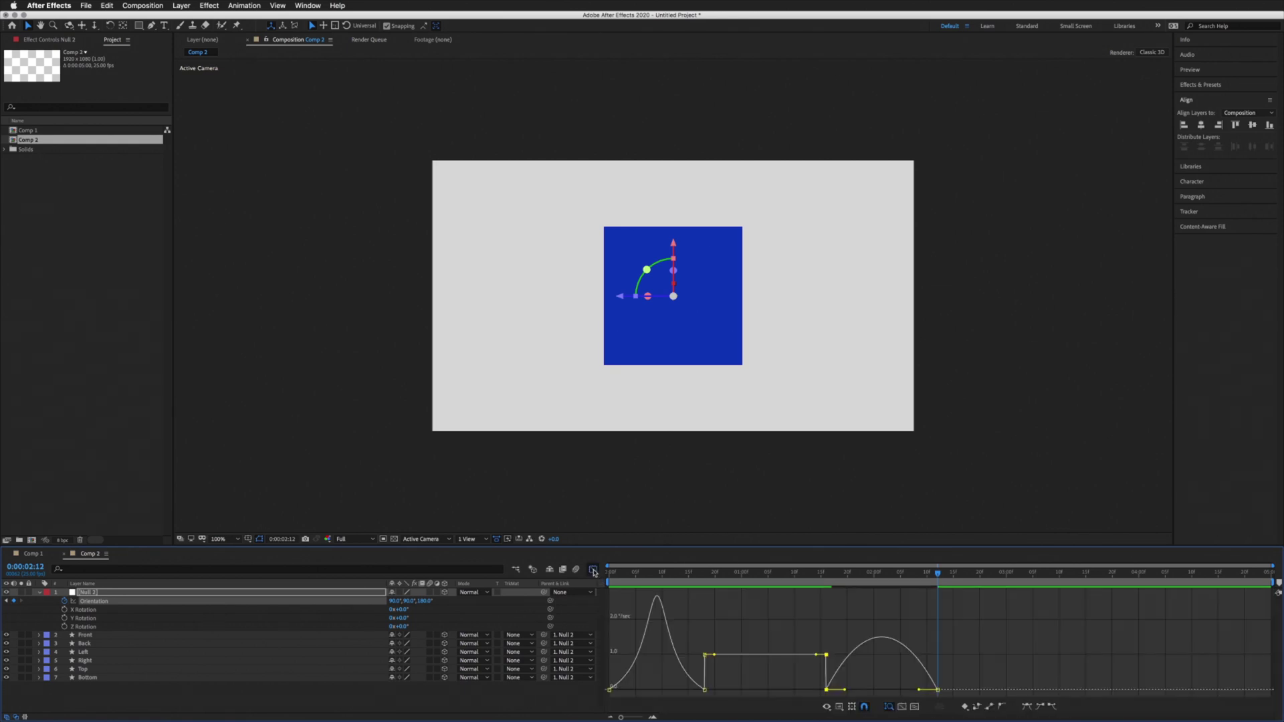
pyautogui.moveTo(854, 692); pyautogui.dragTo(900, 689)
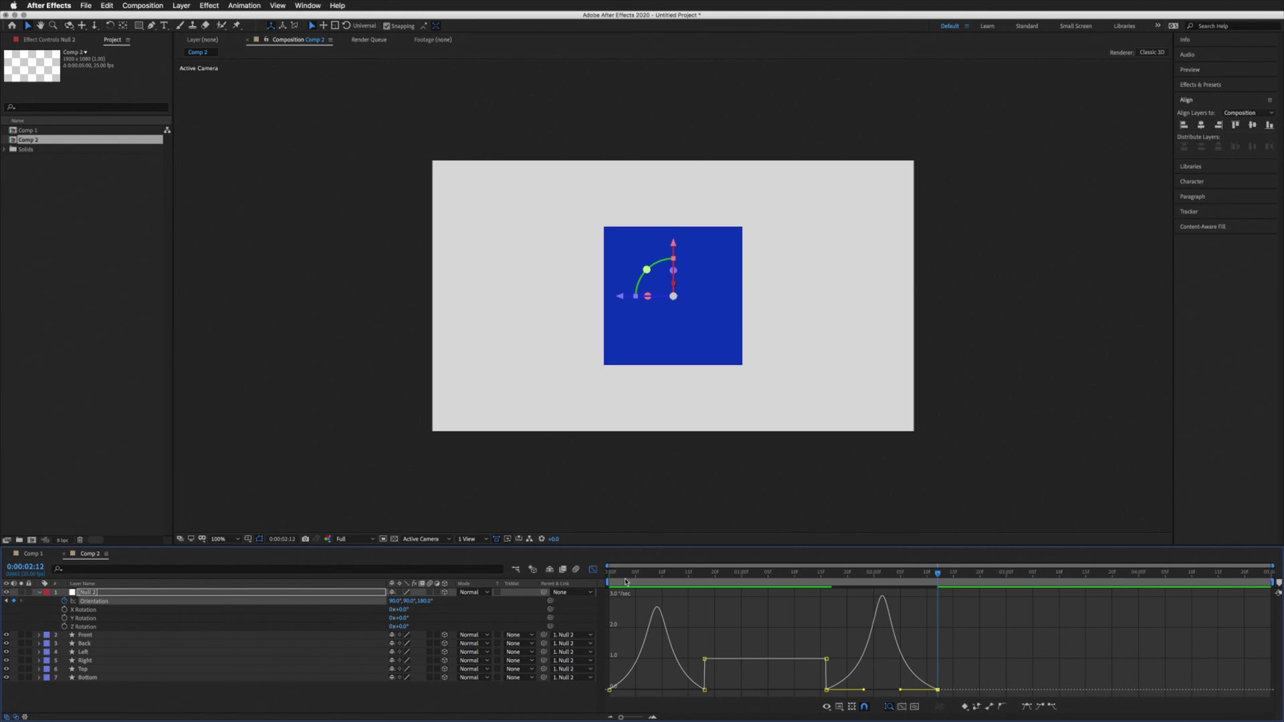
pyautogui.click(593, 569)
pyautogui.moveTo(623, 576); pyautogui.dragTo(608, 575)
pyautogui.press('space')
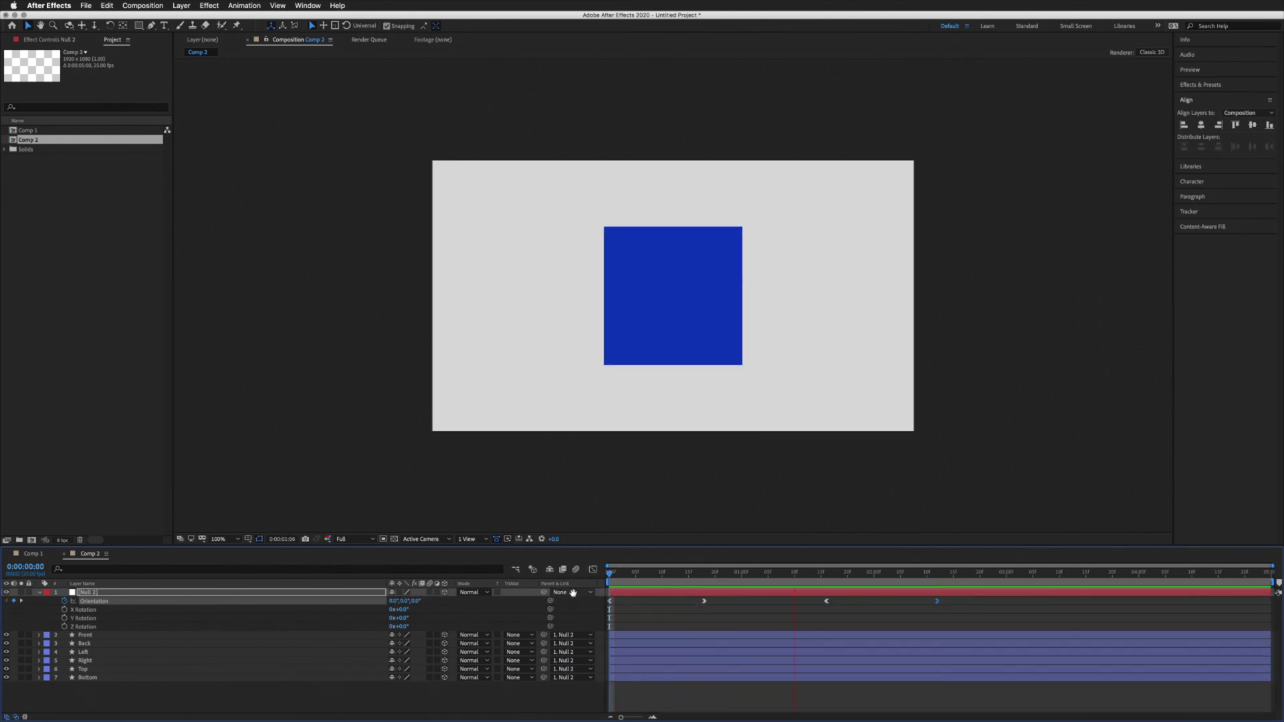
pyautogui.moveTo(938, 605); pyautogui.dragTo(858, 605)
pyautogui.press('Home')
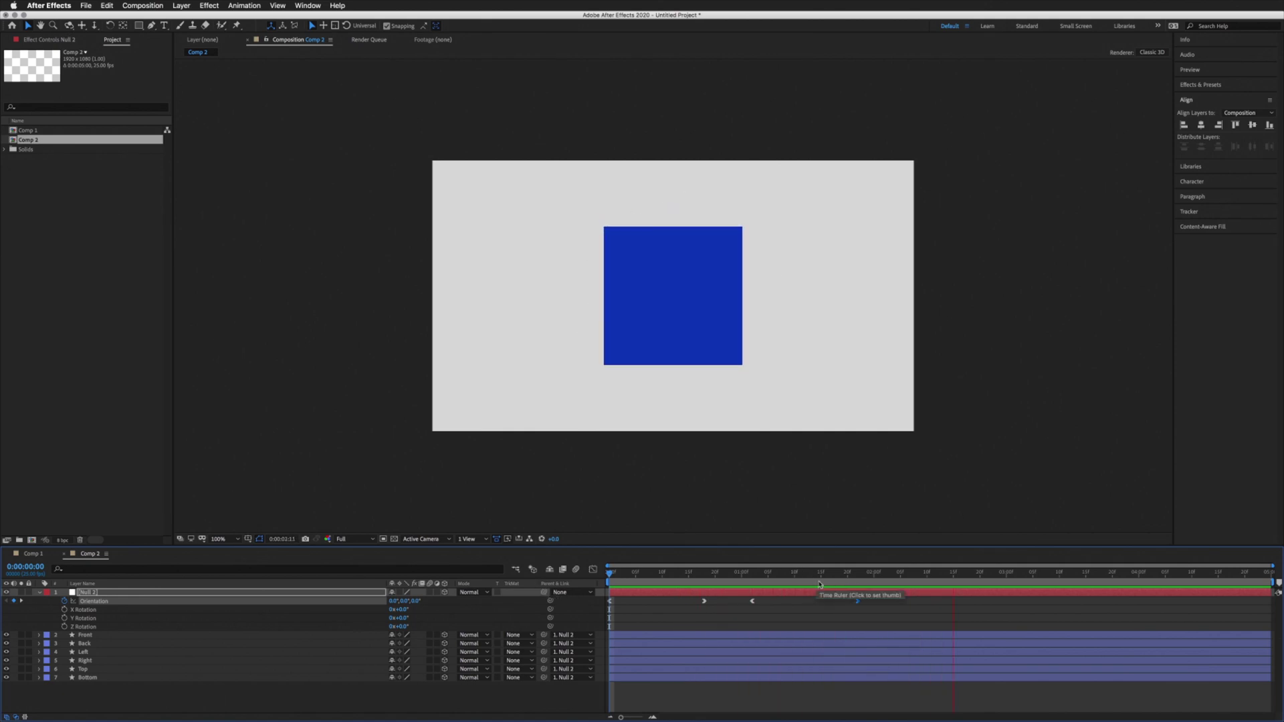
# Step: Change the last keyframe's Orientation X to 180°
pyautogui.press('space')
pyautogui.click(853, 576)
pyautogui.press('pagedown')
pyautogui.click(395, 600)
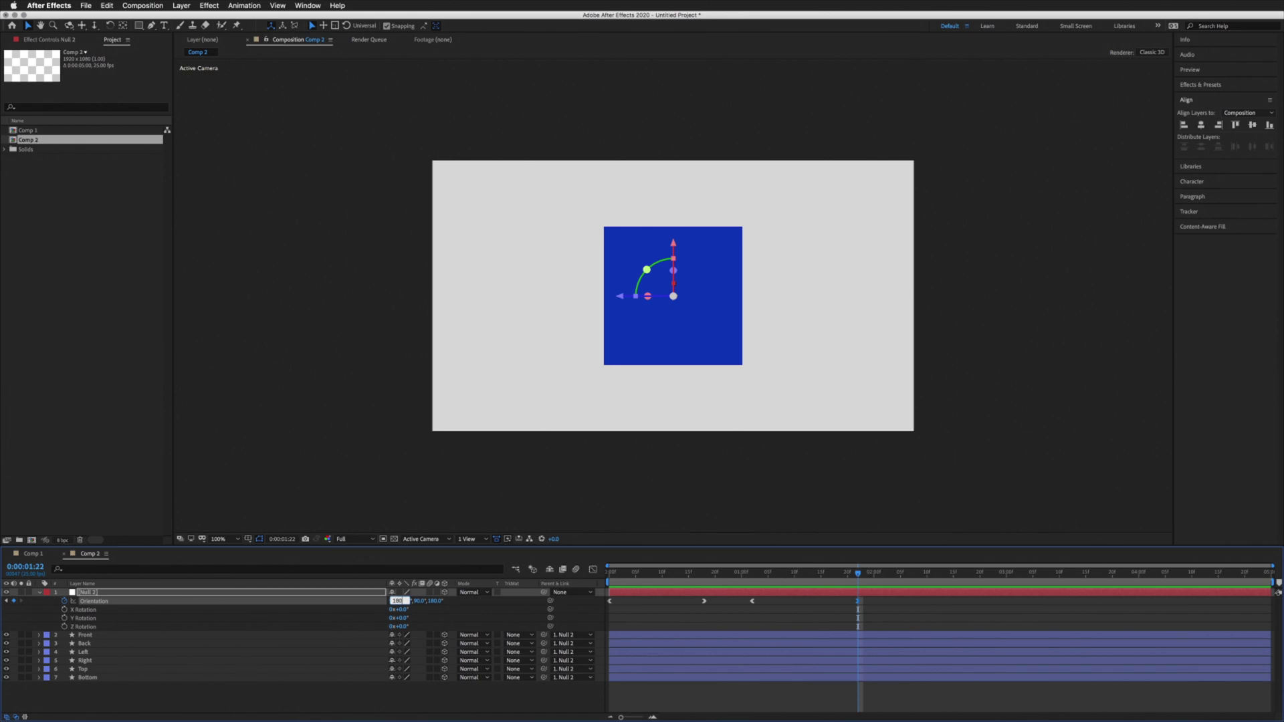
pyautogui.write('180')
pyautogui.press('Return')
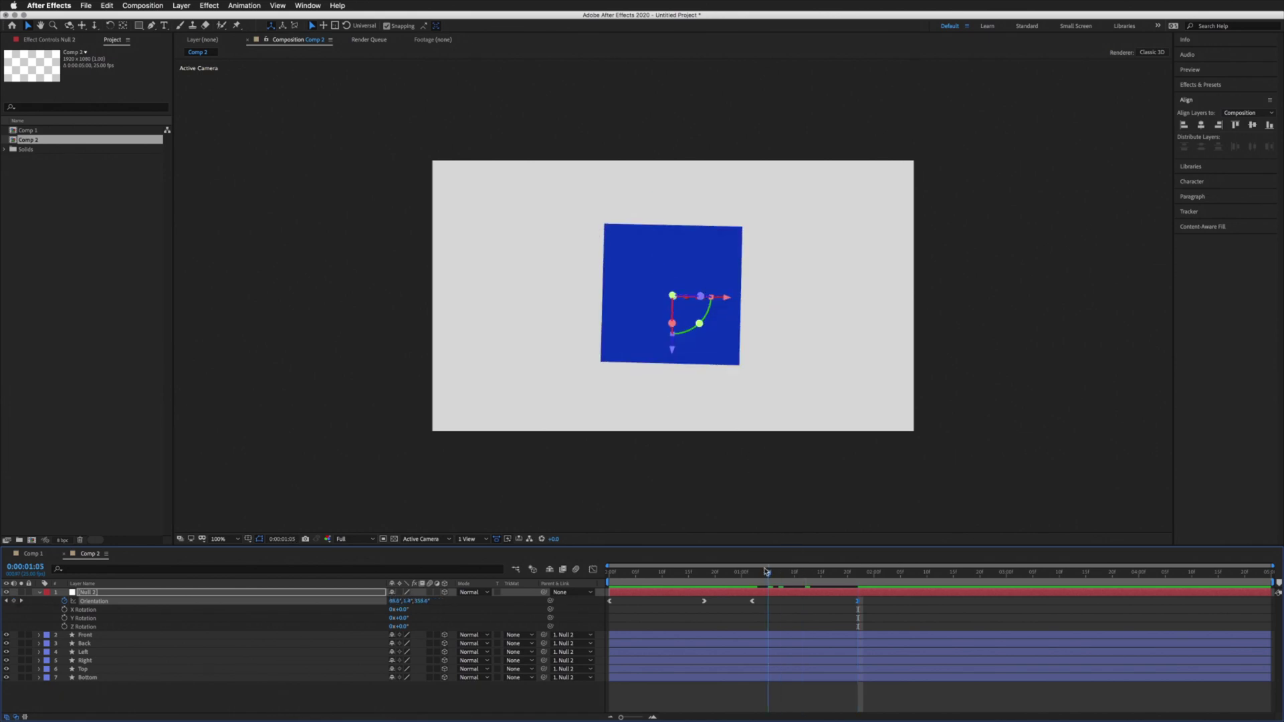
# Step: Preview the revised tumble from the start and scrub the timeline to check the poses
pyautogui.press('Home')
pyautogui.press('space')
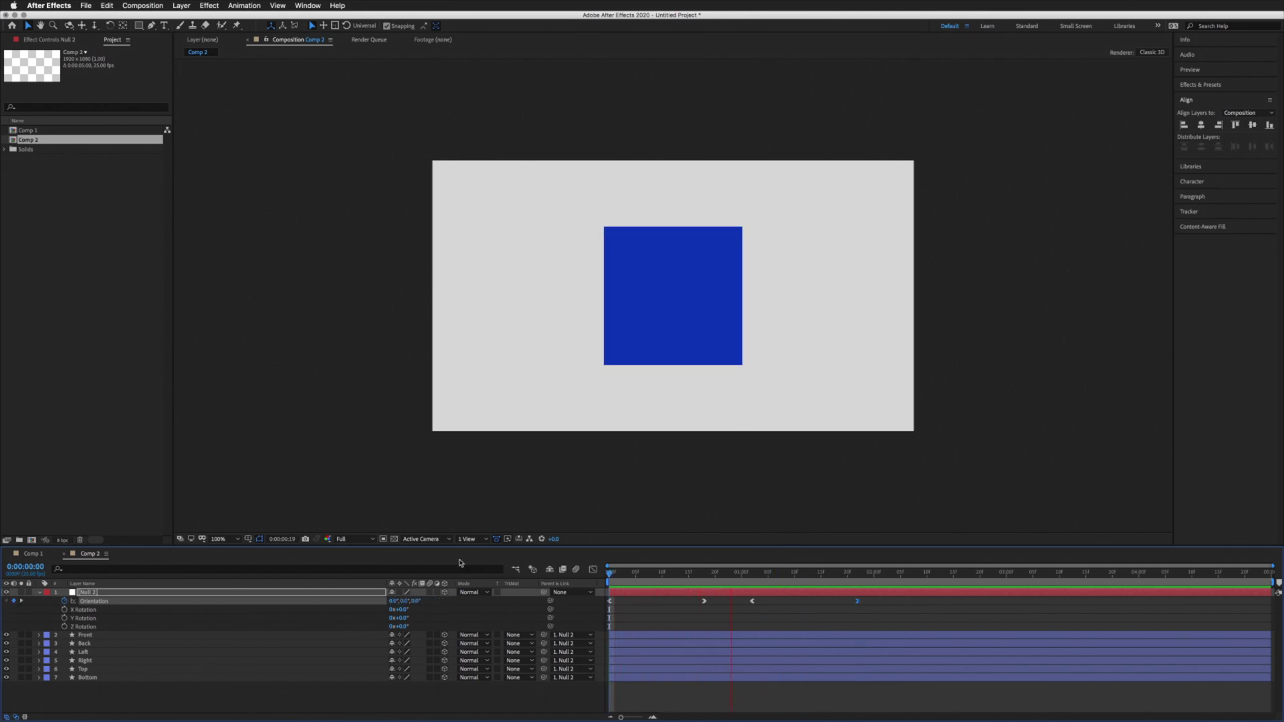
pyautogui.press('space')
pyautogui.moveTo(908, 575); pyautogui.dragTo(800, 573)
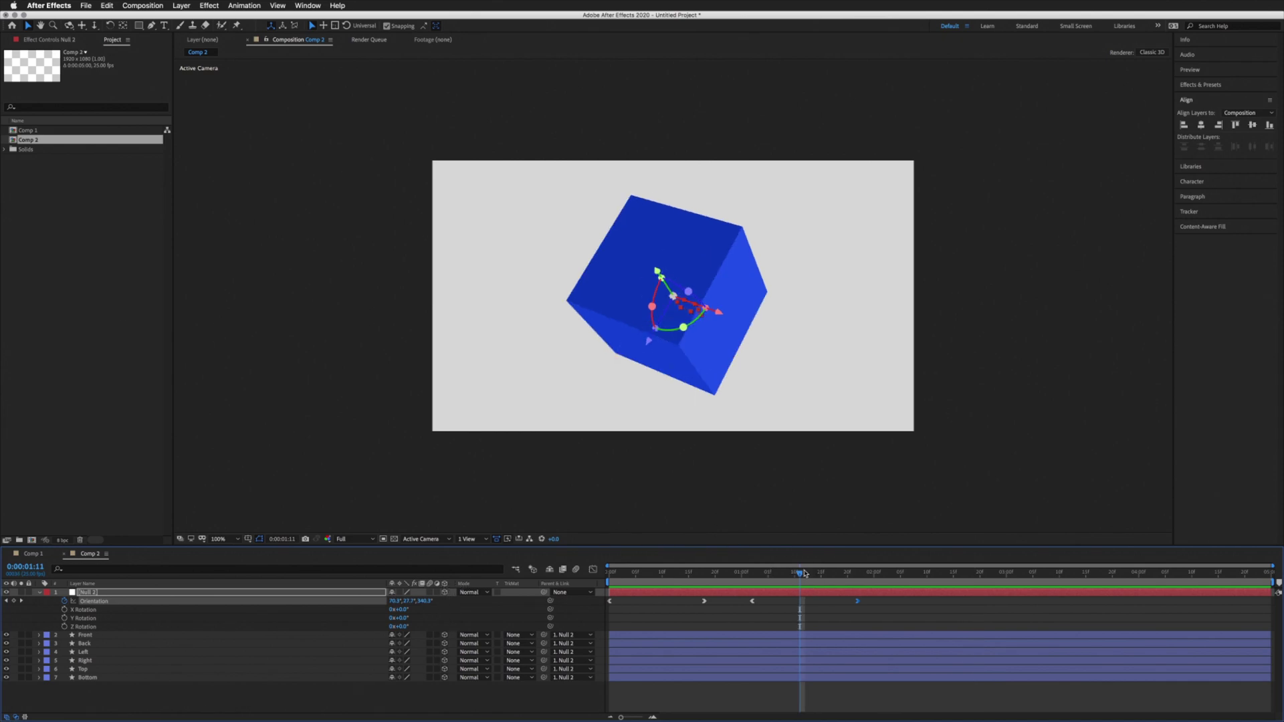
pyautogui.moveTo(796, 575); pyautogui.dragTo(864, 572)
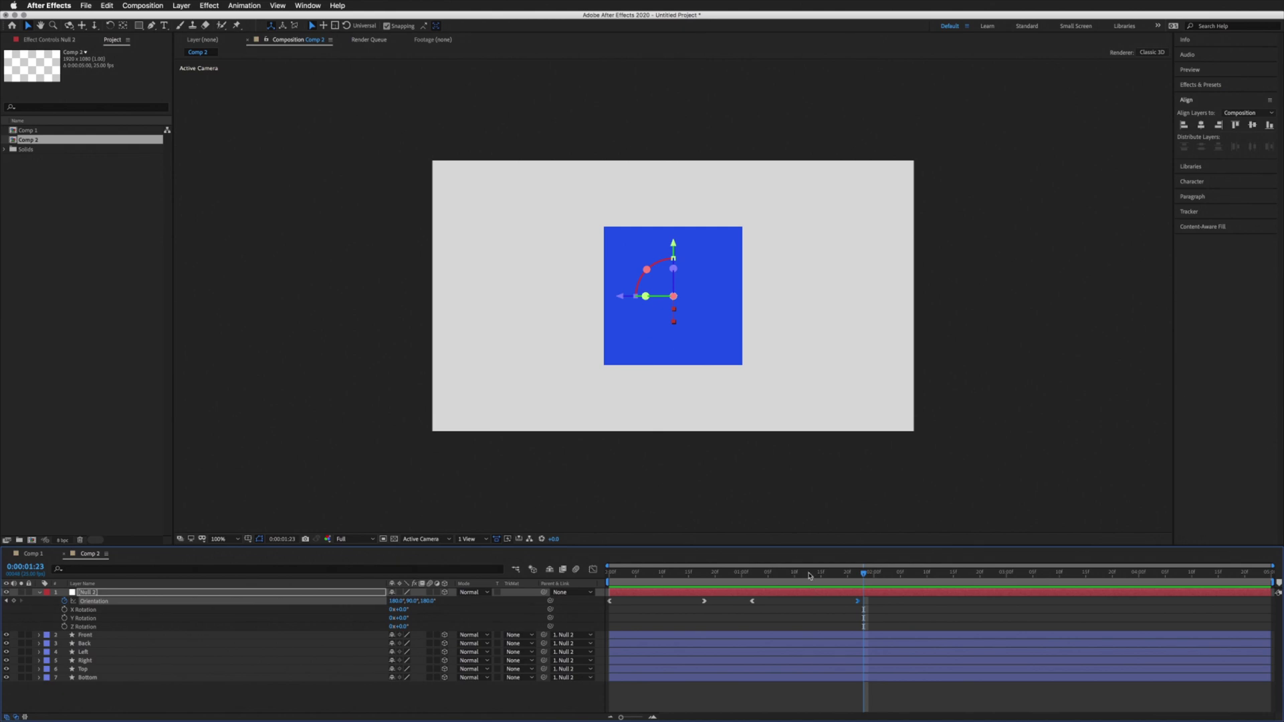
pyautogui.moveTo(811, 574)
pyautogui.mouseDown()
pyautogui.moveTo(657, 573)
pyautogui.moveTo(810, 574)
pyautogui.mouseUp()
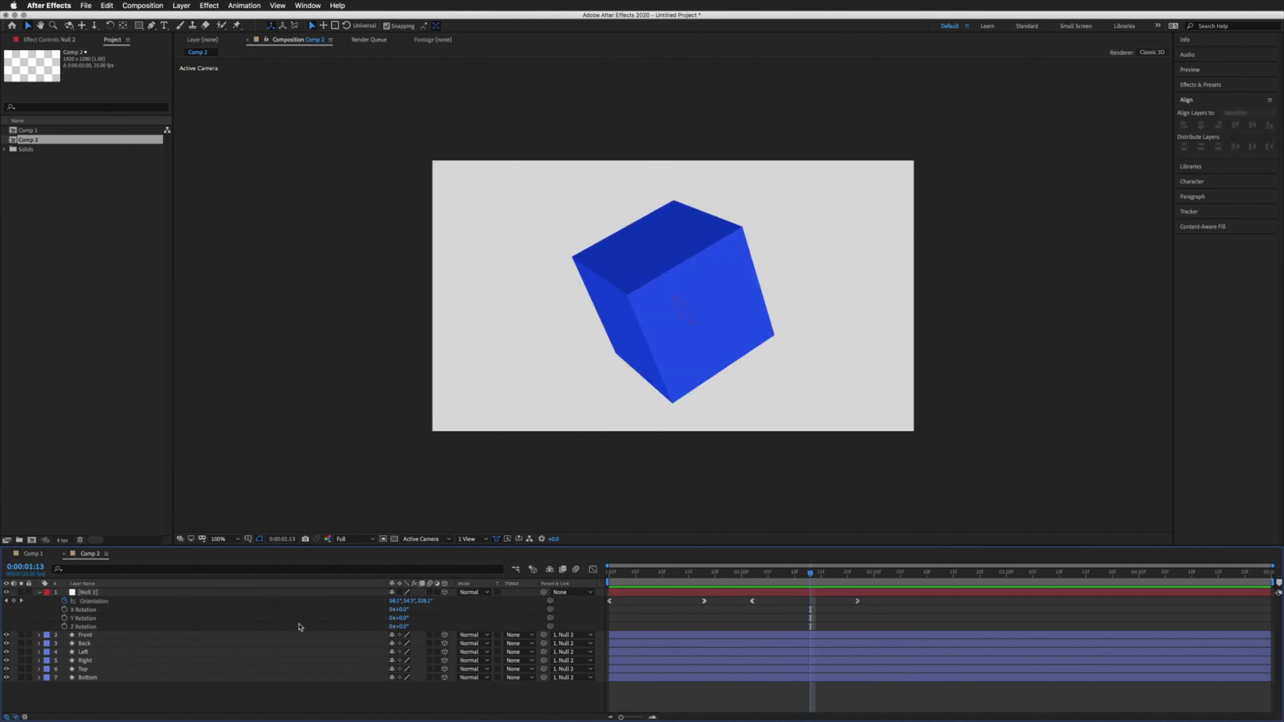